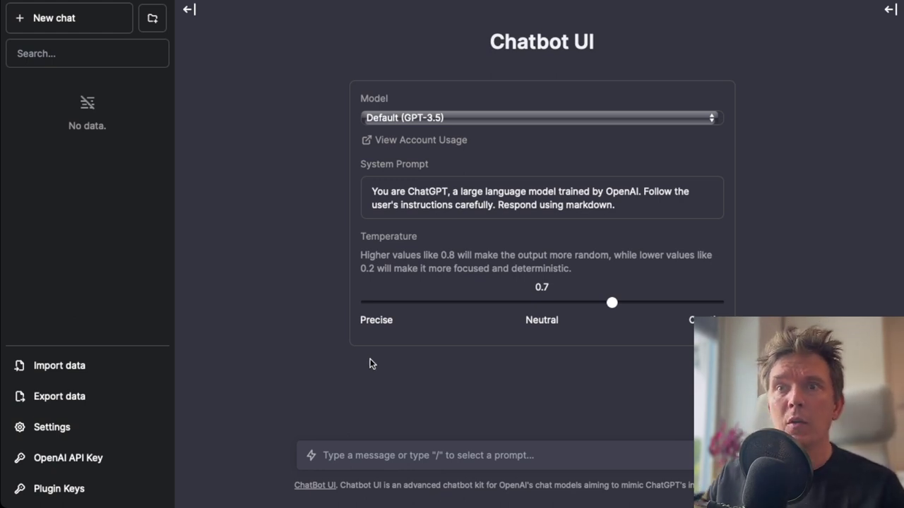
# - Check the Default (GPT-3.5) model and 0.7 temperature, then collapse the conversation sidebar
pyautogui.click(498, 120)
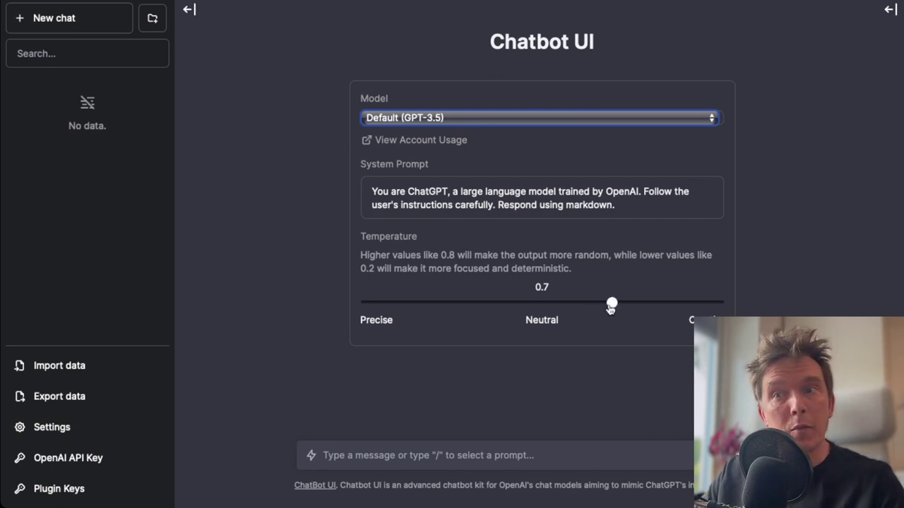
pyautogui.moveTo(611, 305)
pyautogui.mouseDown()
pyautogui.moveTo(542, 305)
pyautogui.moveTo(611, 304)
pyautogui.mouseUp()
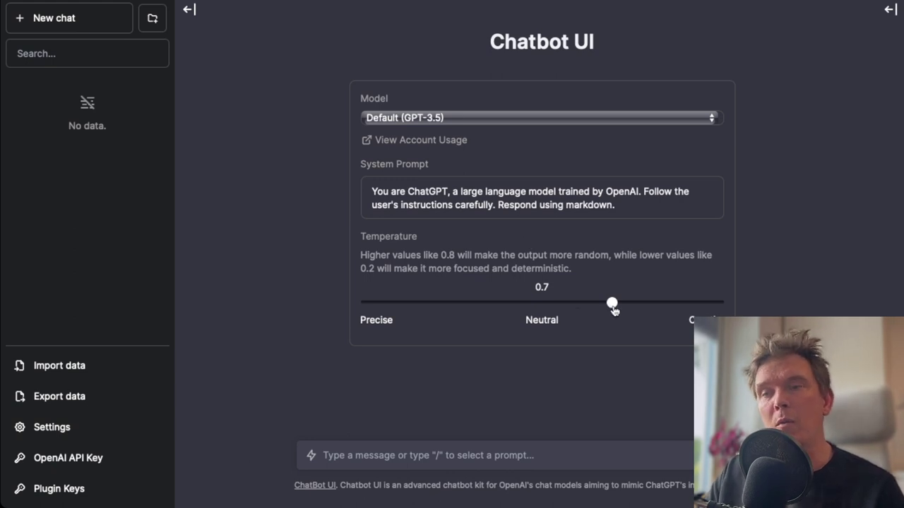
pyautogui.click(187, 12)
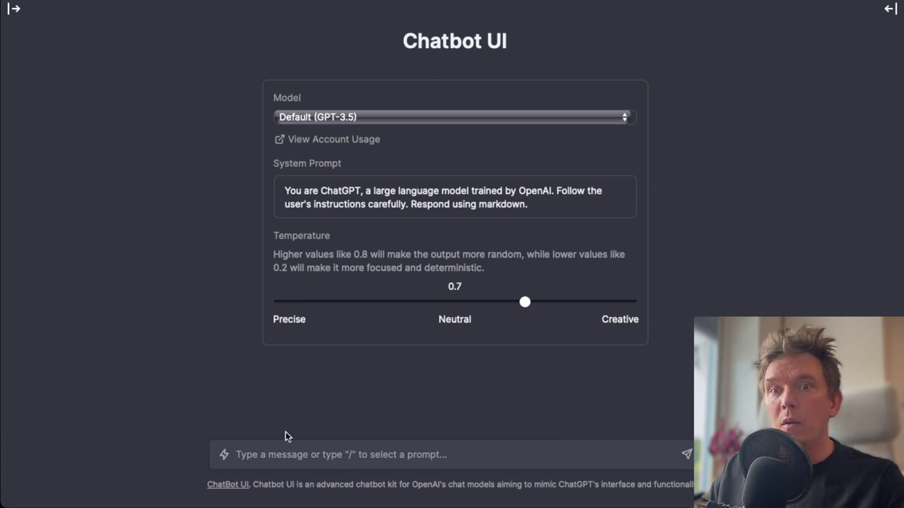
# - Write an intro as an IoT beginner on a course project, ending 'I have bought a start kit with the following:'
pyautogui.click(346, 455)
pyautogui.write('H')
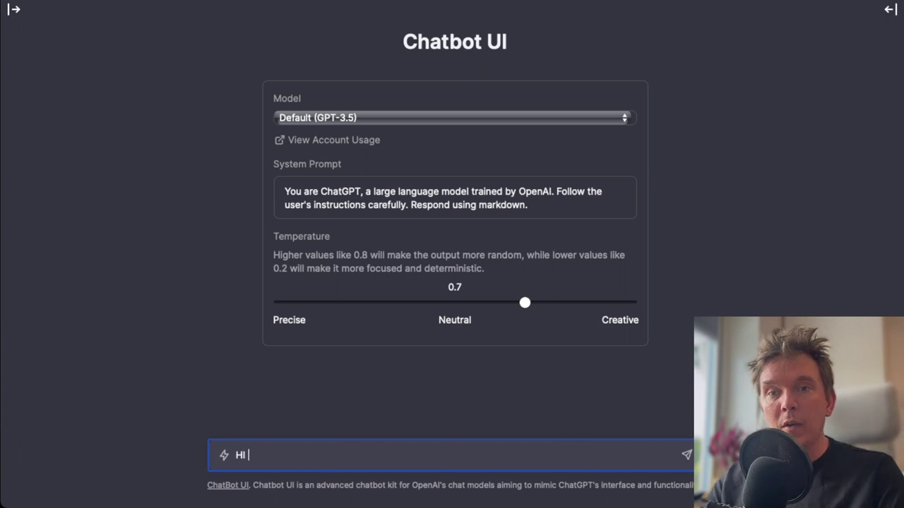
pyautogui.write('i ! A')
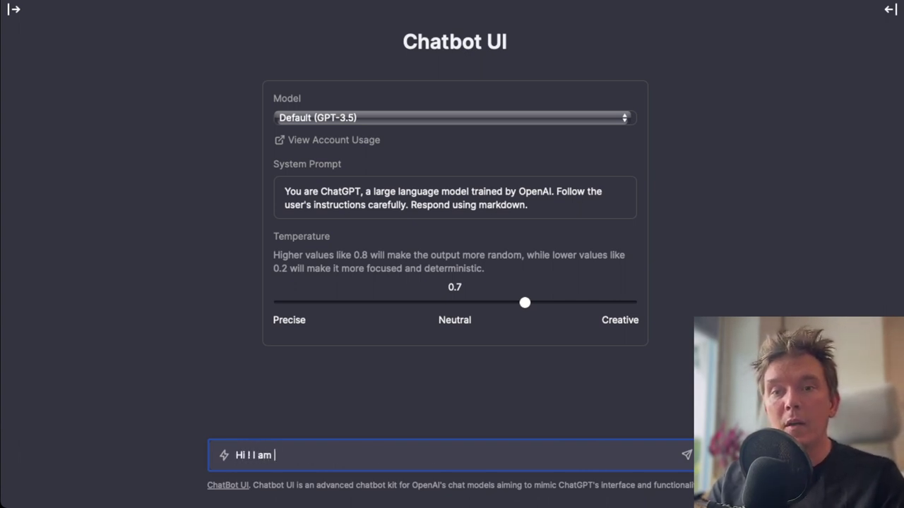
pyautogui.write(' am a beginner')
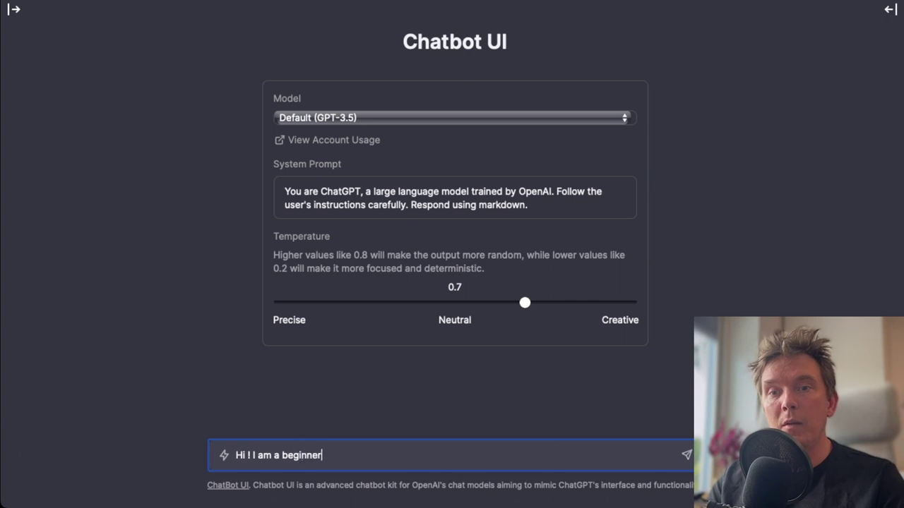
pyautogui.write(' in IoT. ')
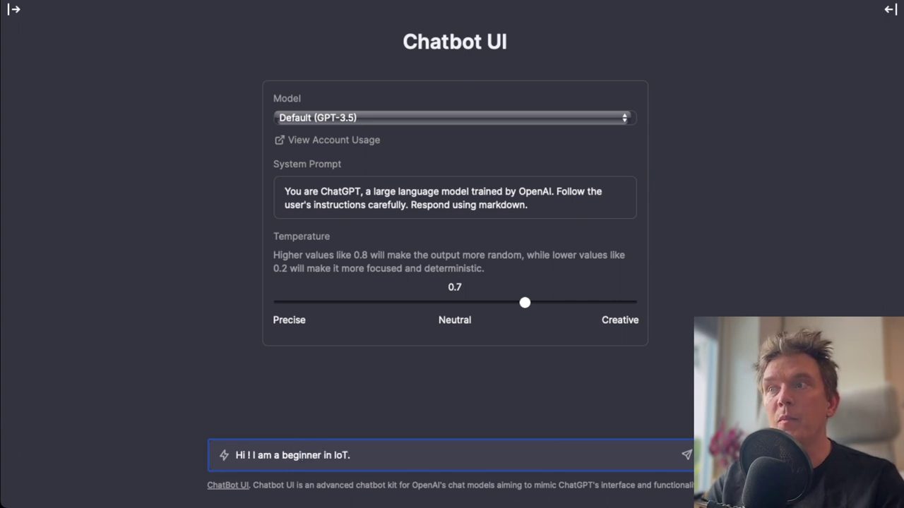
pyautogui.write('And I want to develop a')
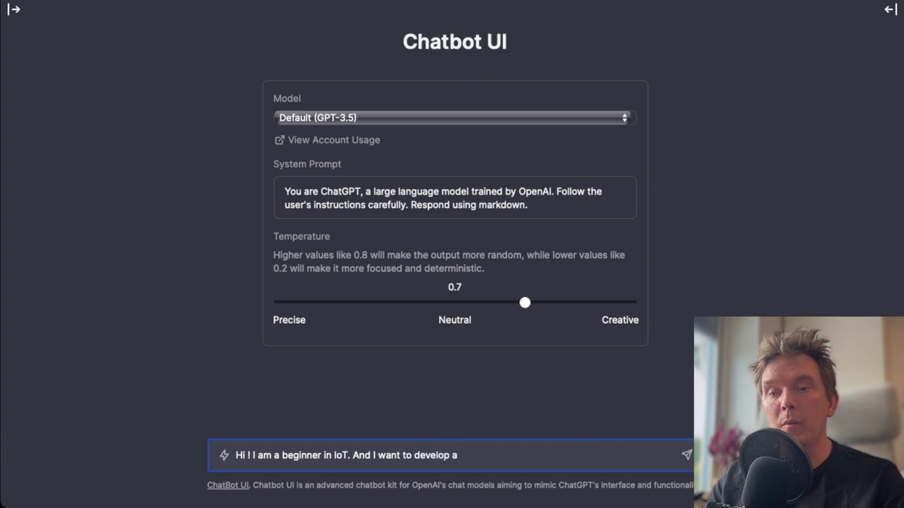
pyautogui.write('n IoT project')
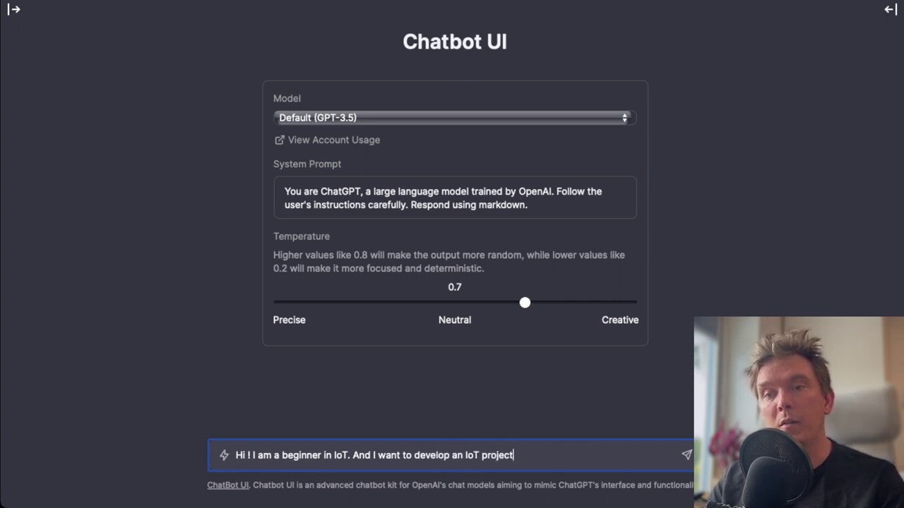
pyautogui.write('. I am at the moemn')
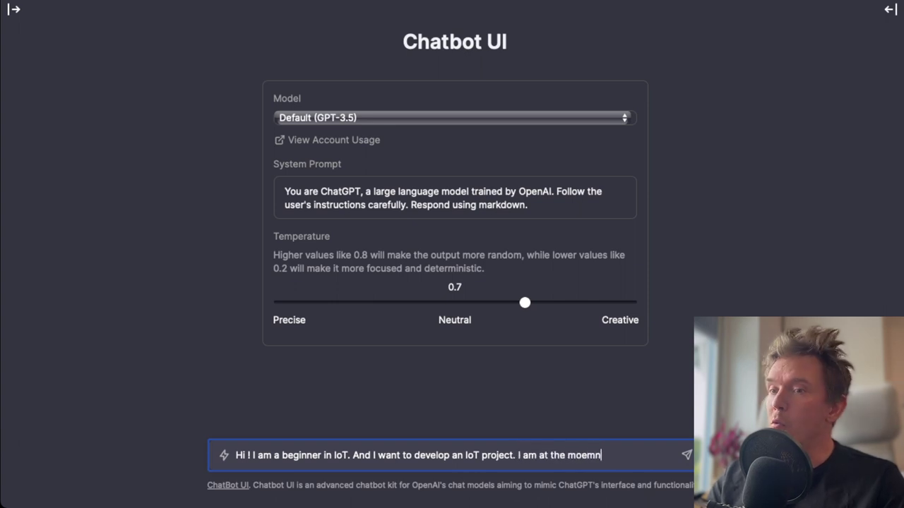
pyautogui.press('BackSpace')
pyautogui.press('BackSpace')
pyautogui.press('BackSpace')
pyautogui.write('ment ')
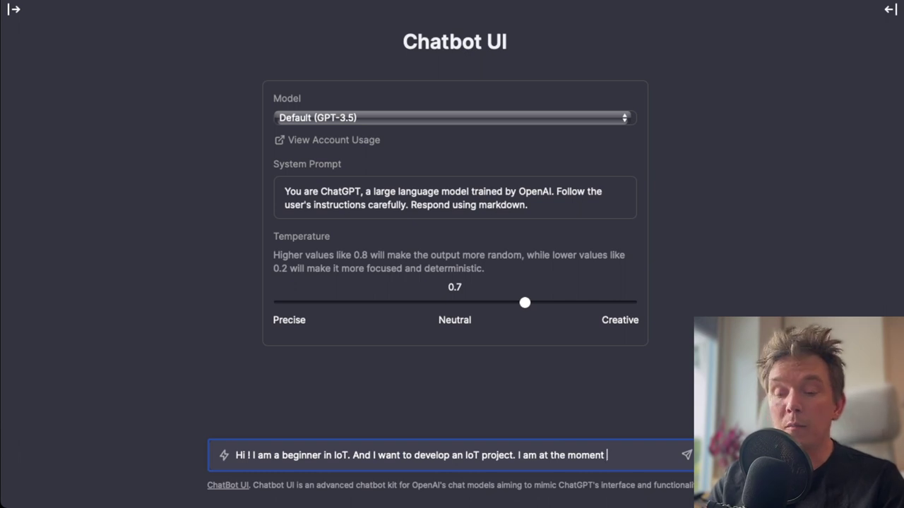
pyautogui.write('studying a ')
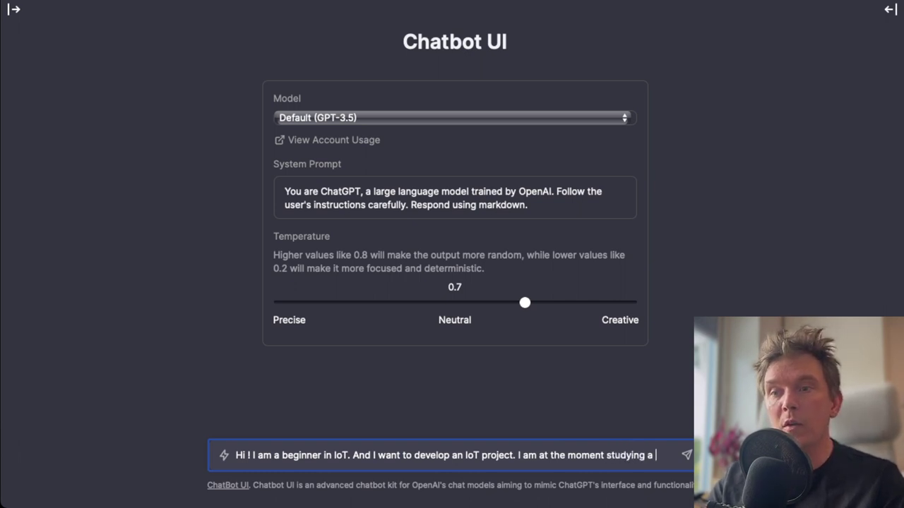
pyautogui.write('course in intre')
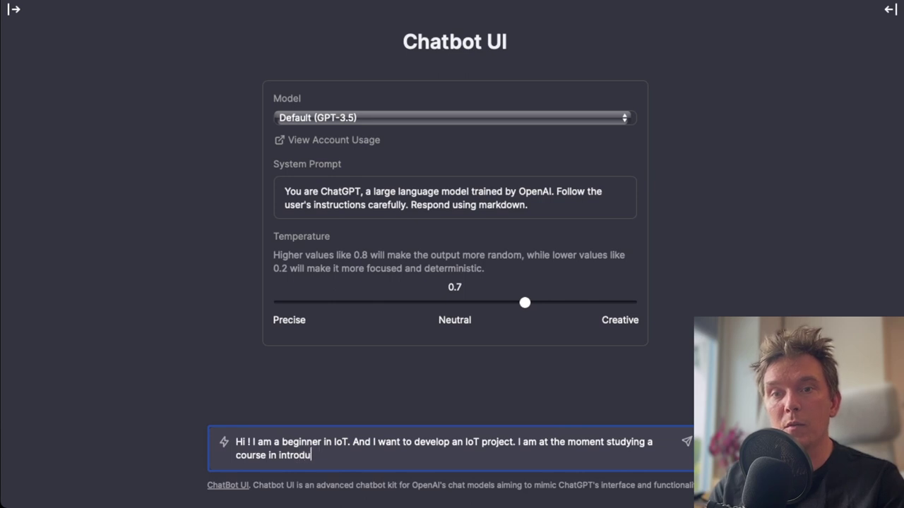
pyautogui.write('duction to IoT. , and we are supposed to create')
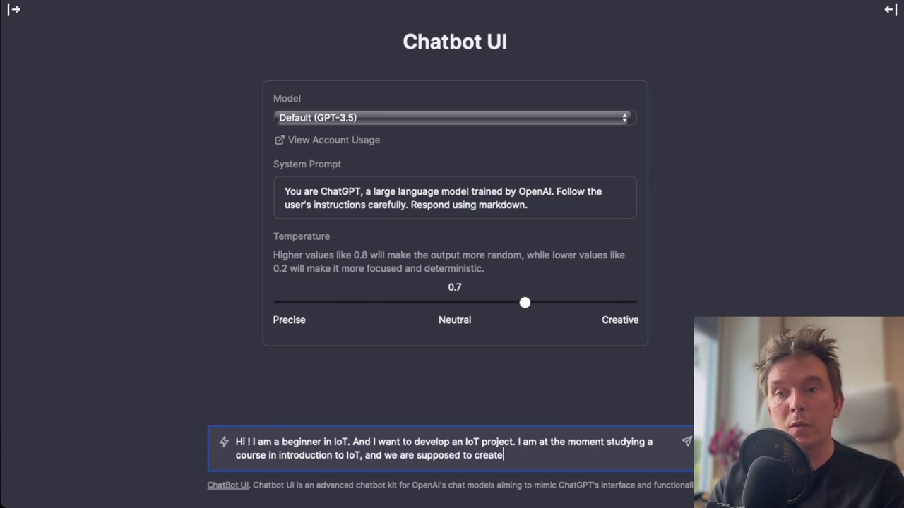
pyautogui.write(' some kind of basic project. I have b')
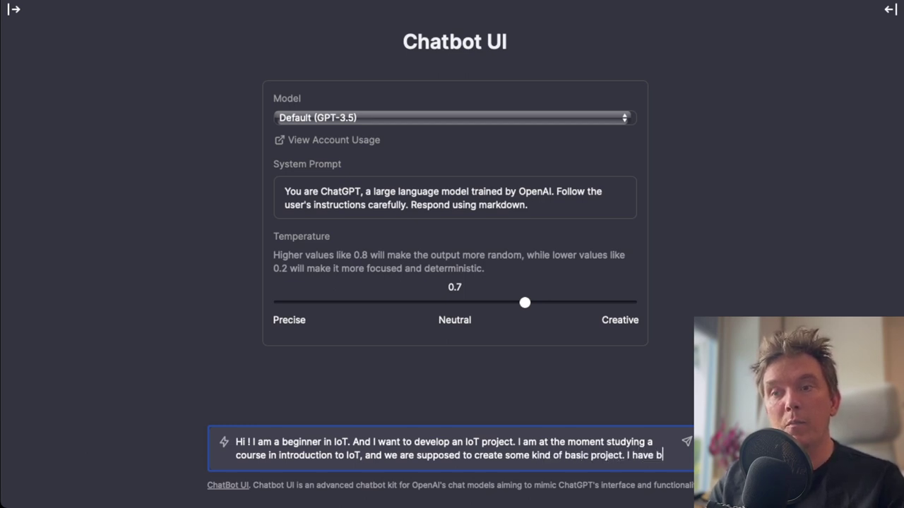
pyautogui.write('ought')
pyautogui.press('BackSpace')
pyautogui.press('BackSpace')
pyautogui.press('BackSpace')
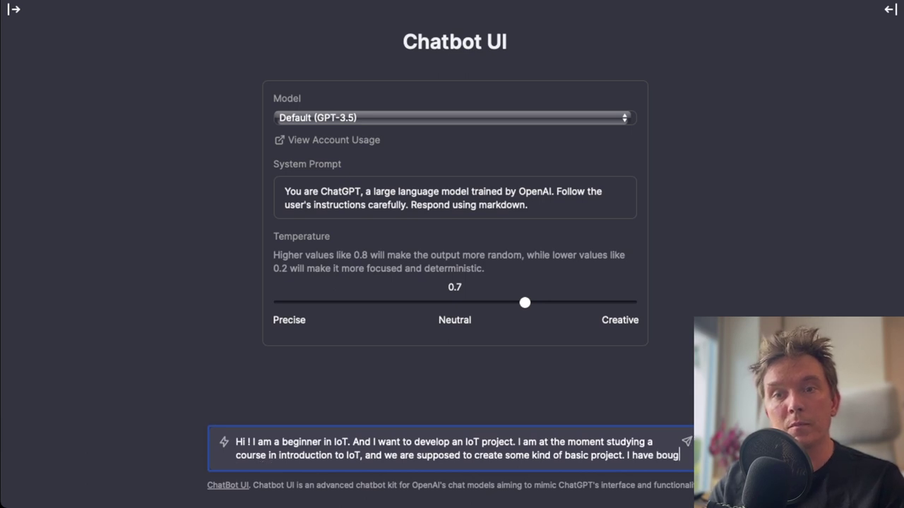
pyautogui.write('ht a start kit with the following:')
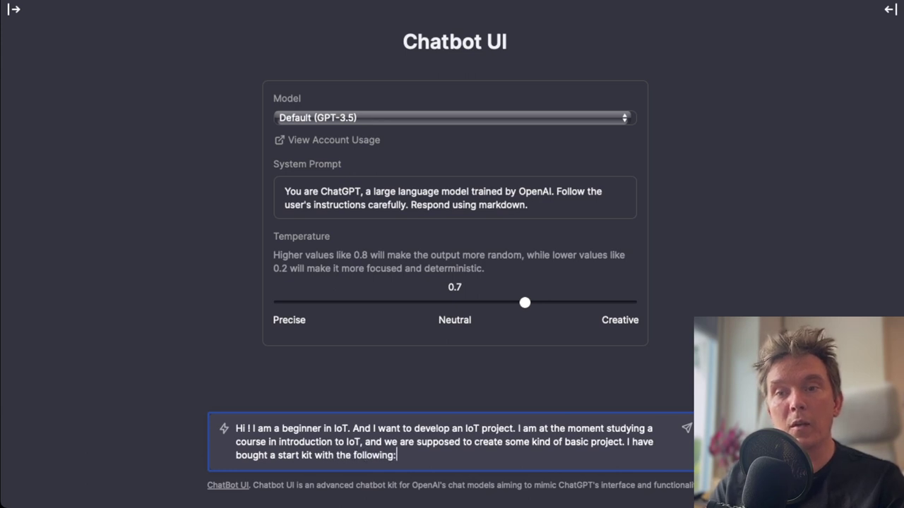
pyautogui.hotkey('shift', 'Return')
pyautogui.hotkey('shift', 'Return')
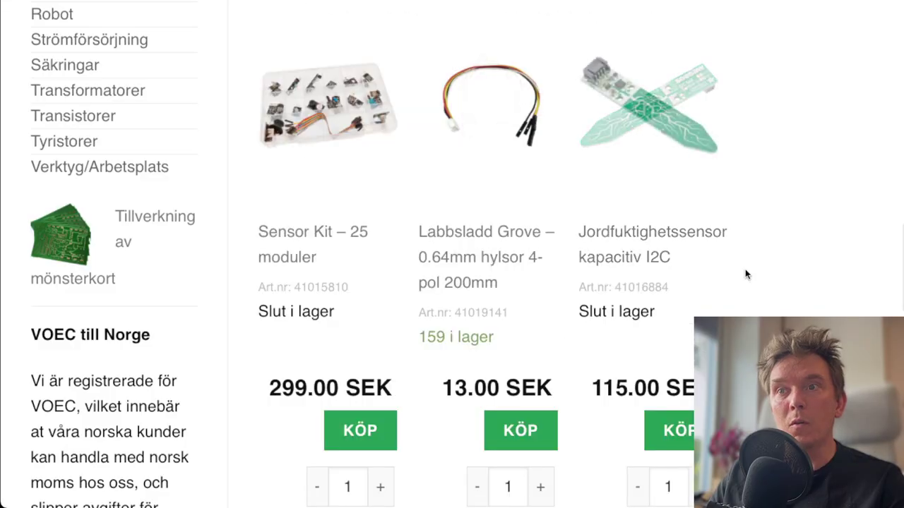
# - Open the Start Kit – Applied IoT at Linnaeus University (2023) page and select its entire parts list
pyautogui.click(744, 276)
pyautogui.scroll(3, 686, 263)
pyautogui.scroll(1, 678, 226)
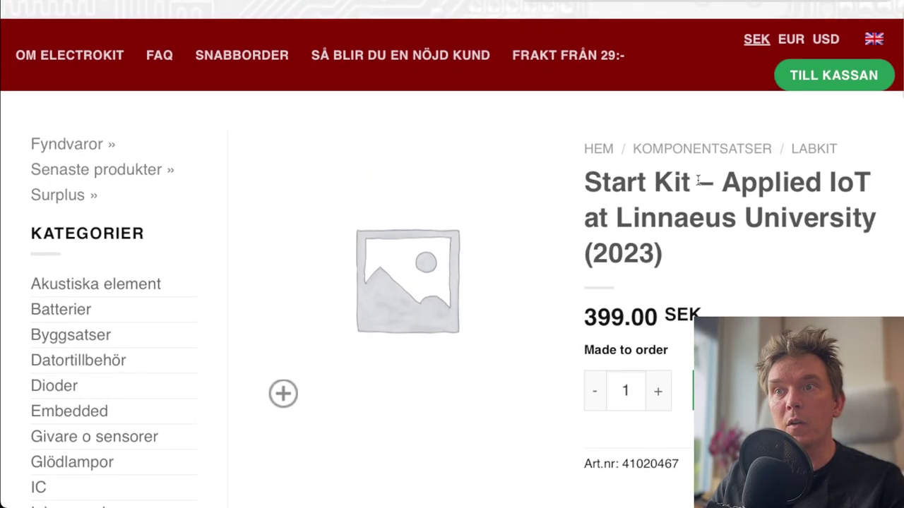
pyautogui.scroll(-3, 648, 243)
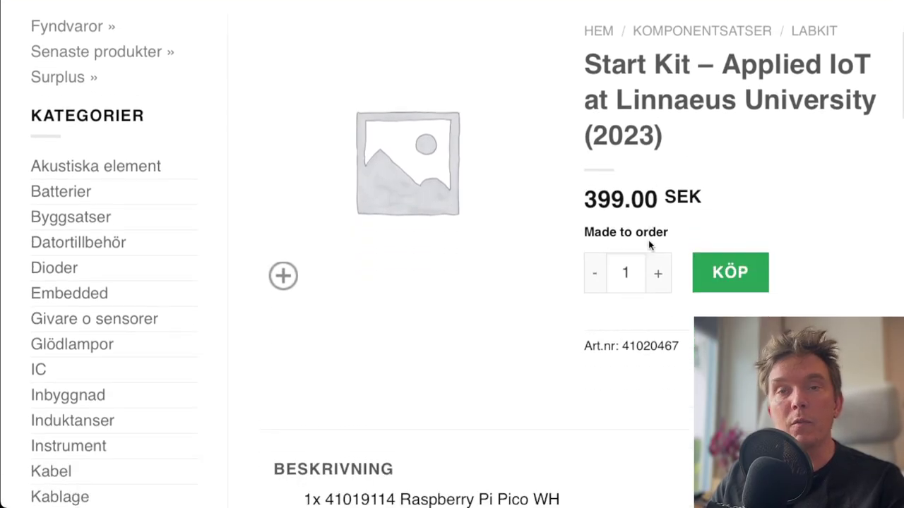
pyautogui.scroll(-8, 648, 249)
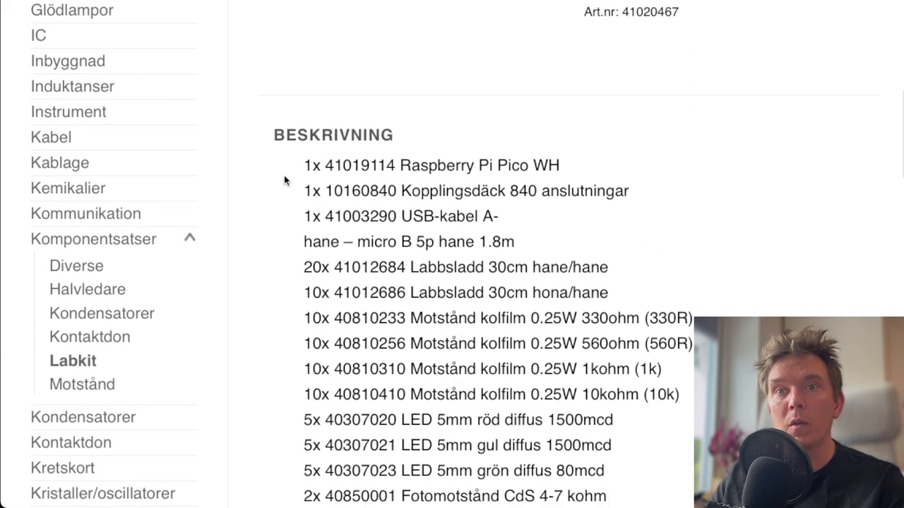
pyautogui.moveTo(300, 166); pyautogui.dragTo(515, 323)
pyautogui.scroll(-5, 515, 325)
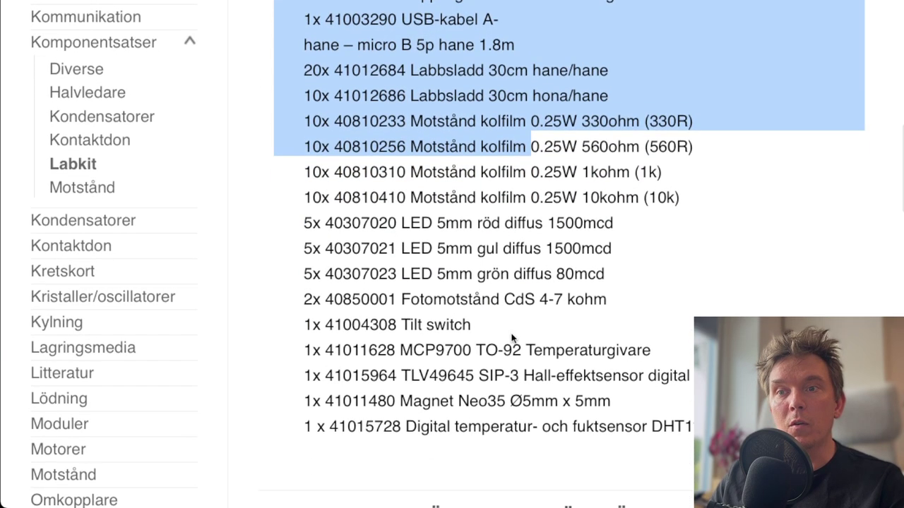
pyautogui.moveTo(530, 146); pyautogui.dragTo(692, 429)
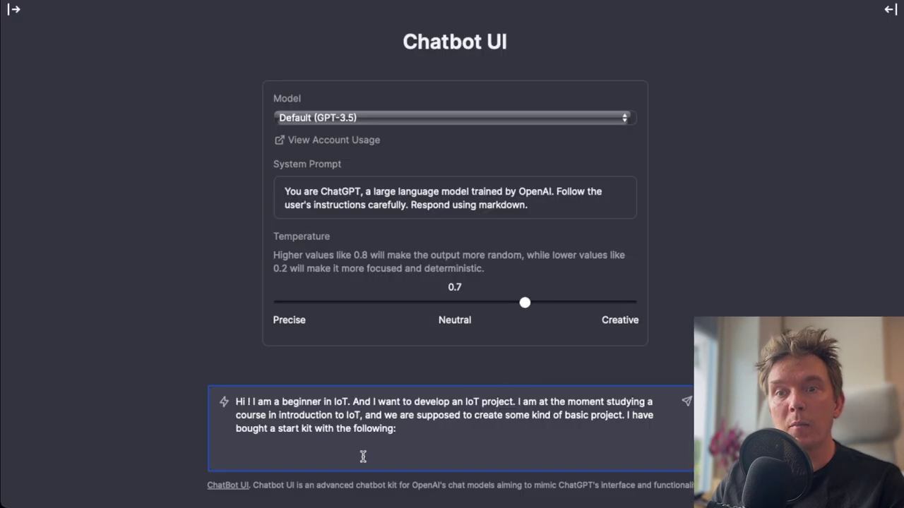
# - Paste the parts list into the draft and add 'I want to get some ideas on what I should do.'
pyautogui.write('1× 41019114 Raspberry Pi Pico WH 1× 10160840 Kopplingsdäck 840 anslutningar 1× 41003290 USB-kabel A- hane – micro B 5p hane 1.8m 20× 41012684 Labbsladd 30cm hane/hane 10× 41012686 Labbsladd 30cm hona/hane 10× 40810233 Motstånd kolfilm 0.25W 330ohm (330R) 10× 40810256 Motstånd kolfilm 0.25W 560ohm (560R) 10× 40810310 Motstånd kolfilm 0.25W 1kohm (1k) 10× 40810410 Motstånd kolfilm 0.25W 10kohm (10k) 5× 40307020 LED 5mm röd diffus 1500mcd 5× 40307021 LED 5mm gul diffus 1500mcd 5× 40307023 LED 5mm grön diffus 80mcd 2× 40850001 Fotomotstånd CdS 4-7 kohm 1× 41004308 Tilt switch 1× 41011628 MCP9700 TO-92 Temperaturgivare 1× 41015964 TLV49645 SIP-3 Hall-effektsensor digital 1× 41011480 Magnet Neo35 Ø5mm x 5mm 1 × 41015728 Digital temperatur- och fuktsensor DHT11')
pyautogui.scroll(3, 500, 396)
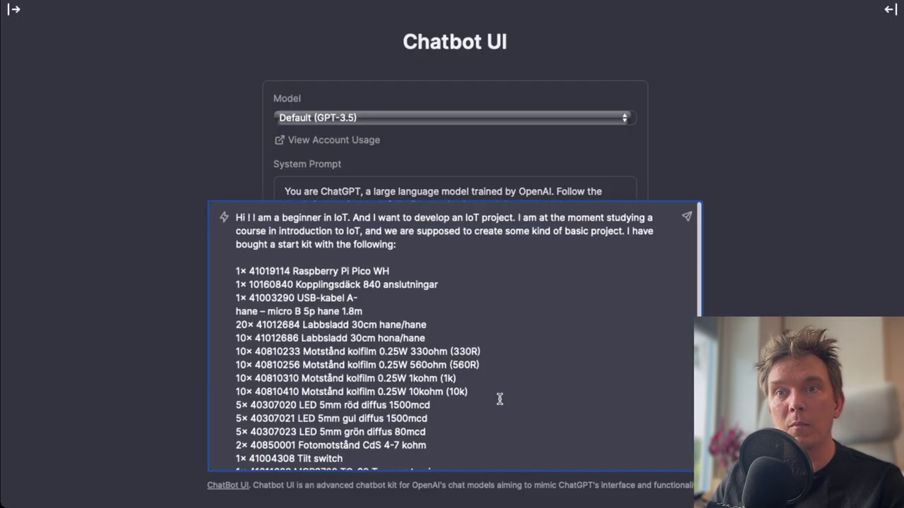
pyautogui.scroll(-3, 499, 396)
pyautogui.hotkey('shift', 'Return')
pyautogui.hotkey('shift', 'Return')
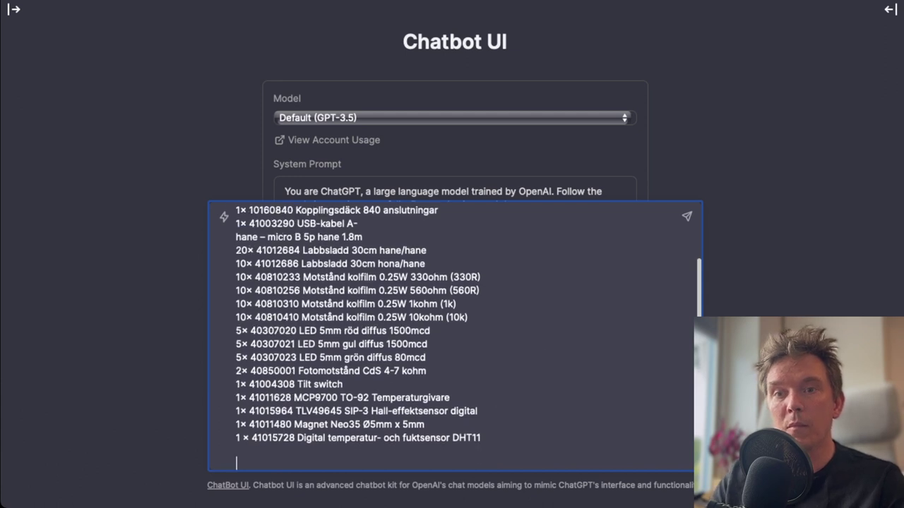
pyautogui.write('I want ')
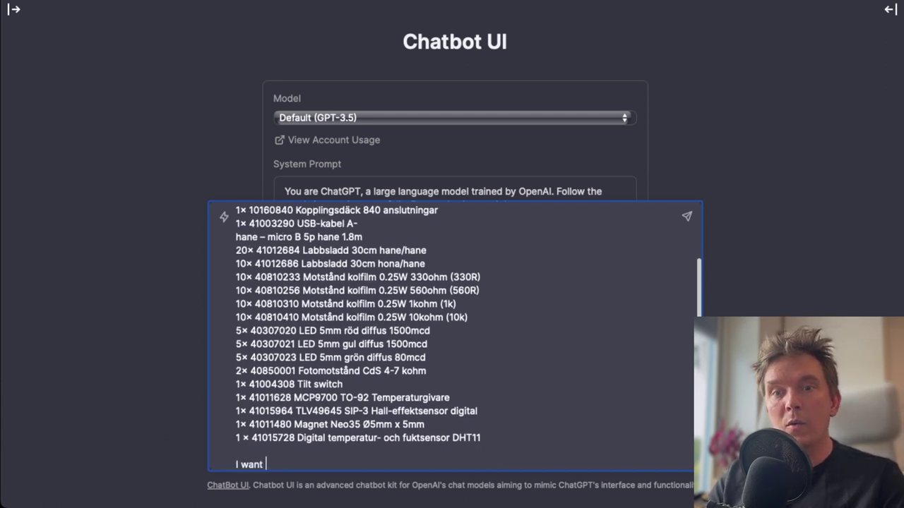
pyautogui.write('to get some ideas')
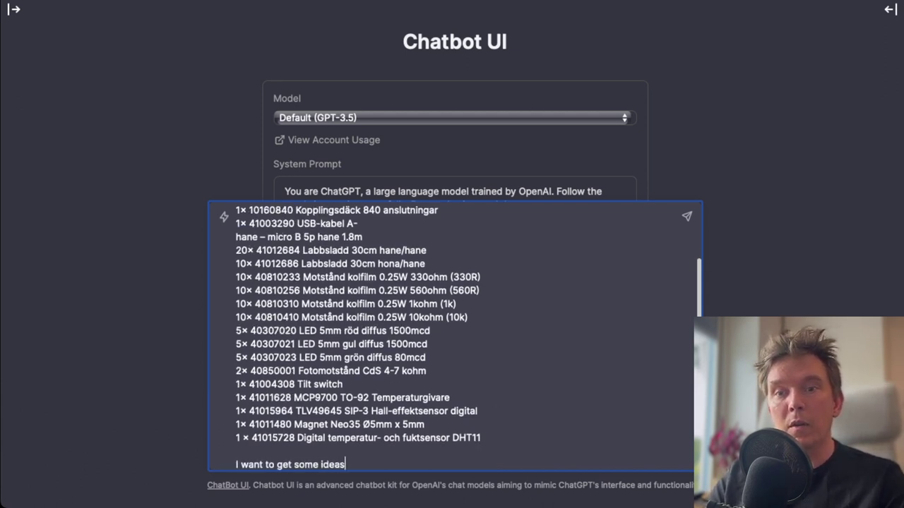
pyautogui.write(' on what I ')
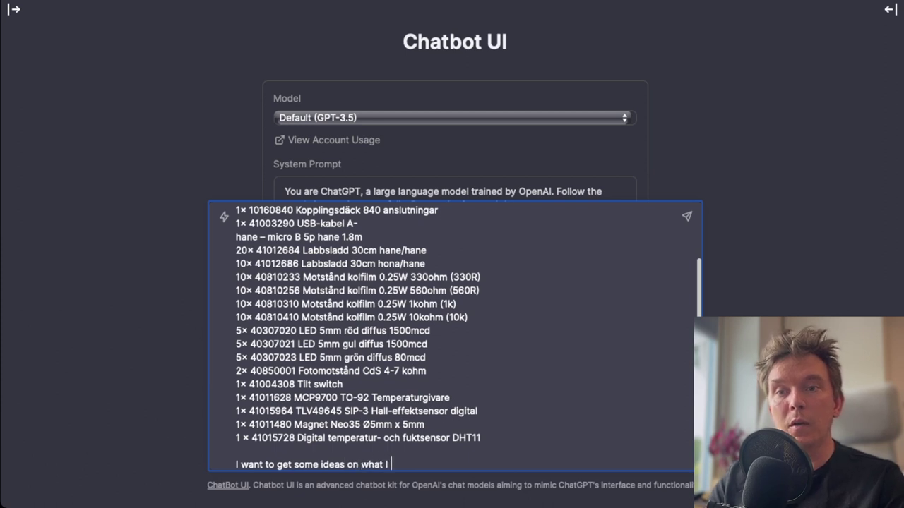
pyautogui.write('should do. Please helkop')
pyautogui.write('p me oyut')
pyautogui.press('BackSpace')
# - Complete 'Please help me out here.' and send the request for kit project ideas
pyautogui.write('ut here.')
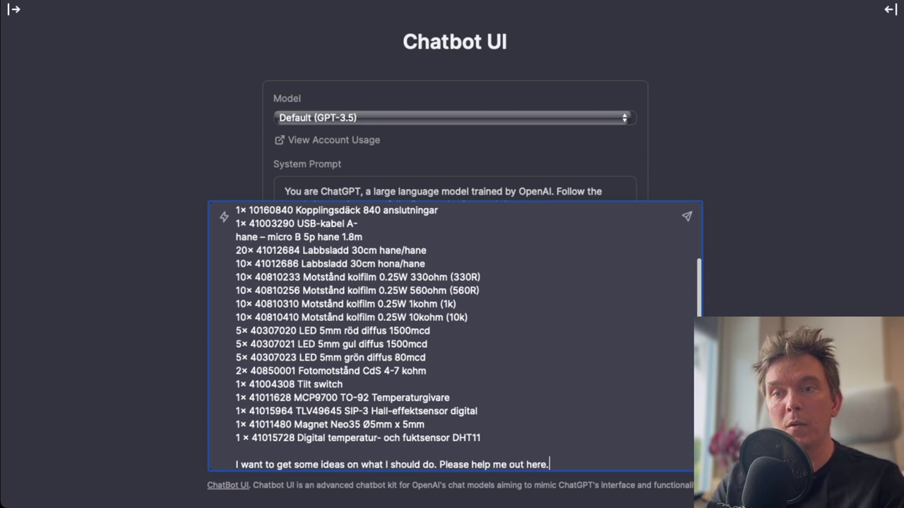
pyautogui.press('Return')
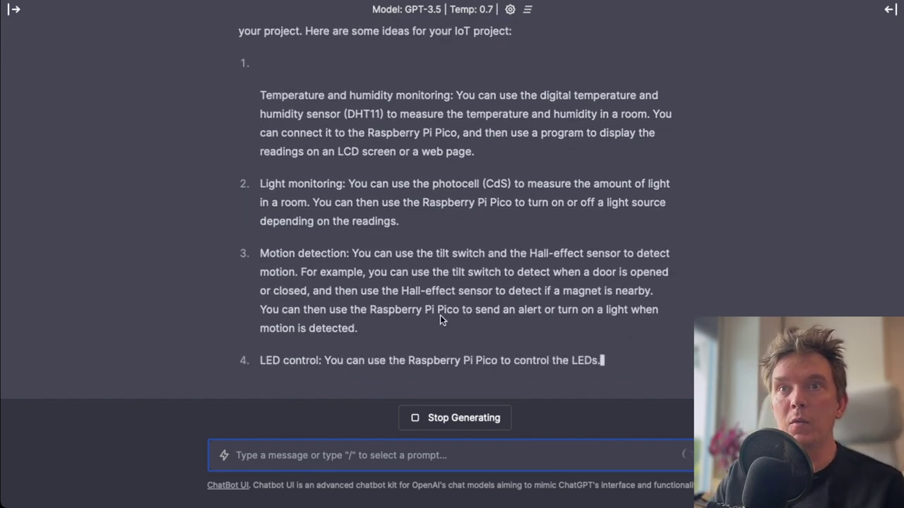
pyautogui.scroll(10, 467, 213)
pyautogui.scroll(-3, 466, 213)
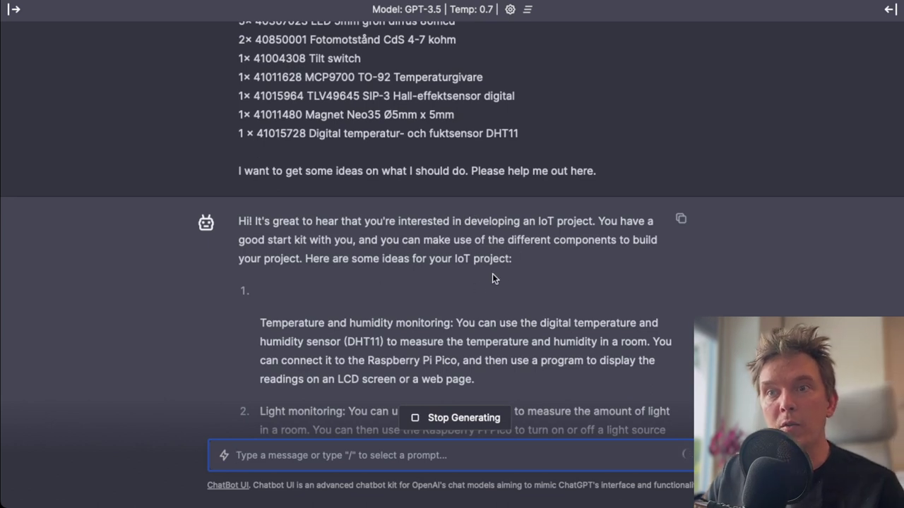
pyautogui.scroll(-3, 586, 282)
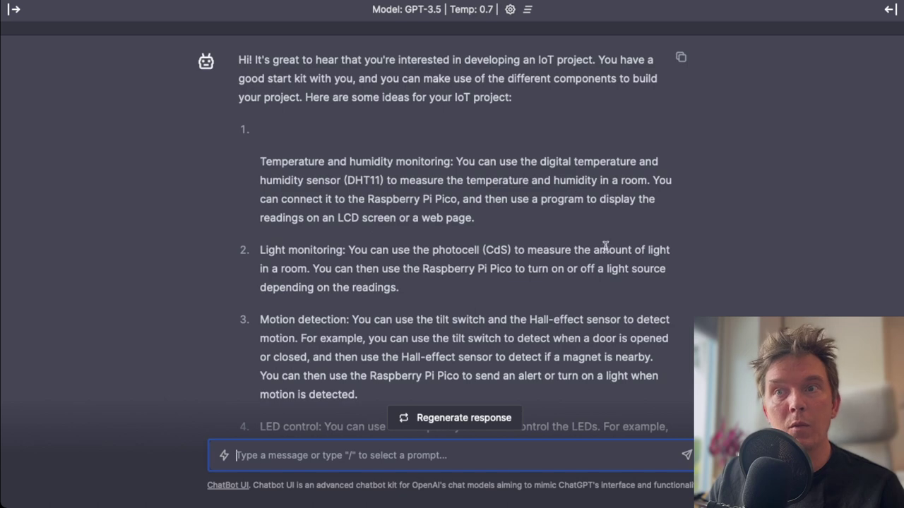
# - Read through the five project ideas and begin a reply reading 'OK. Thanks.'
pyautogui.scroll(-2, 609, 252)
pyautogui.scroll(-3, 609, 254)
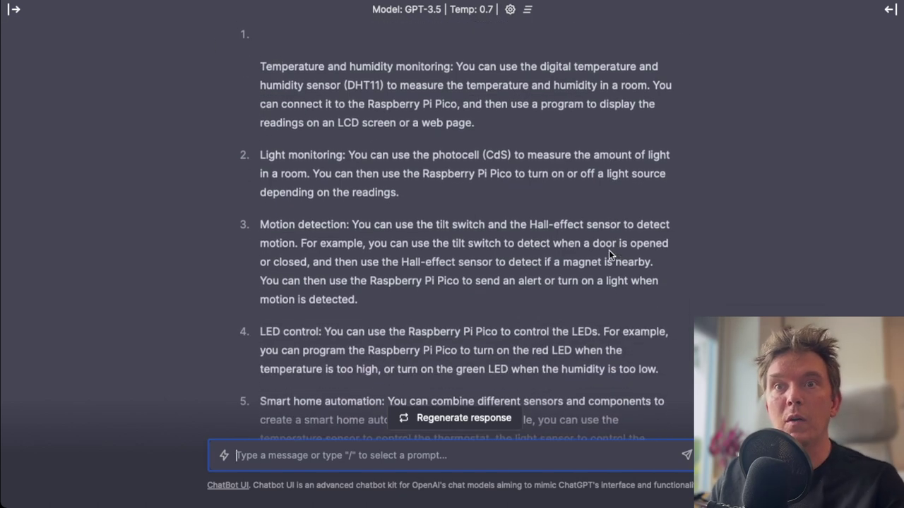
pyautogui.scroll(-4, 608, 252)
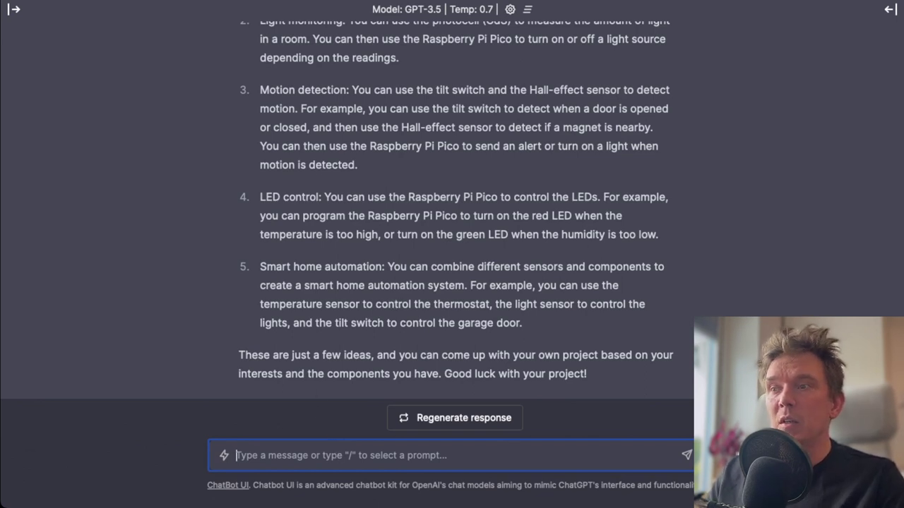
pyautogui.click(255, 468)
pyautogui.write('OK. Thanks.')
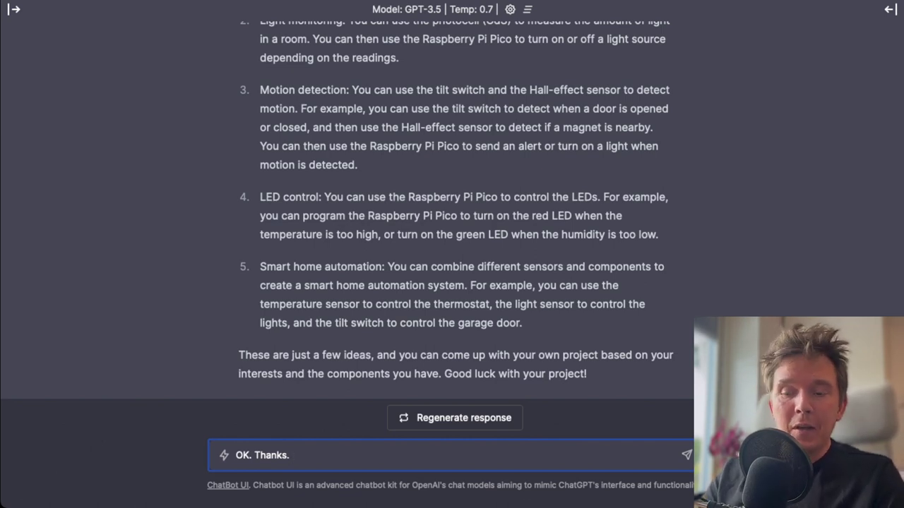
# - Ask to start with a temperature and humidity project, mentioning no programming experience and MicroPython
pyautogui.write('Letä')
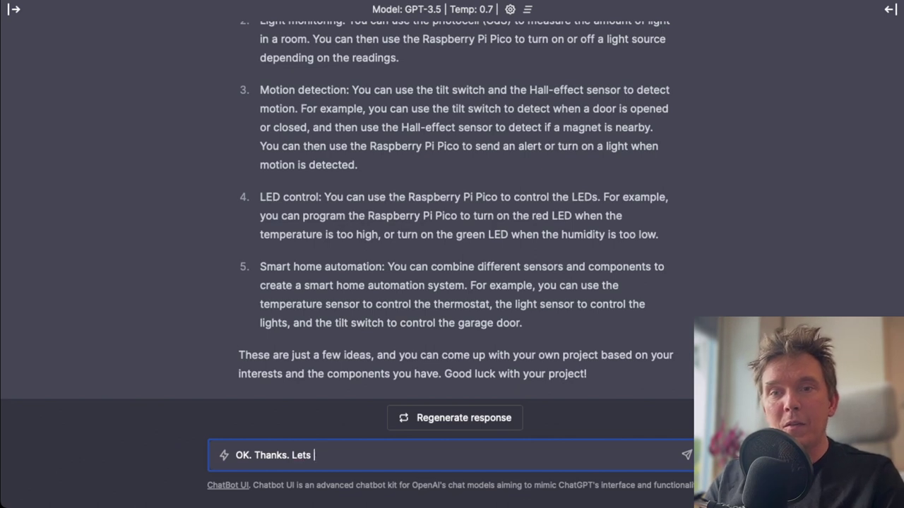
pyautogui.write(' start with something basic. I like the idea')
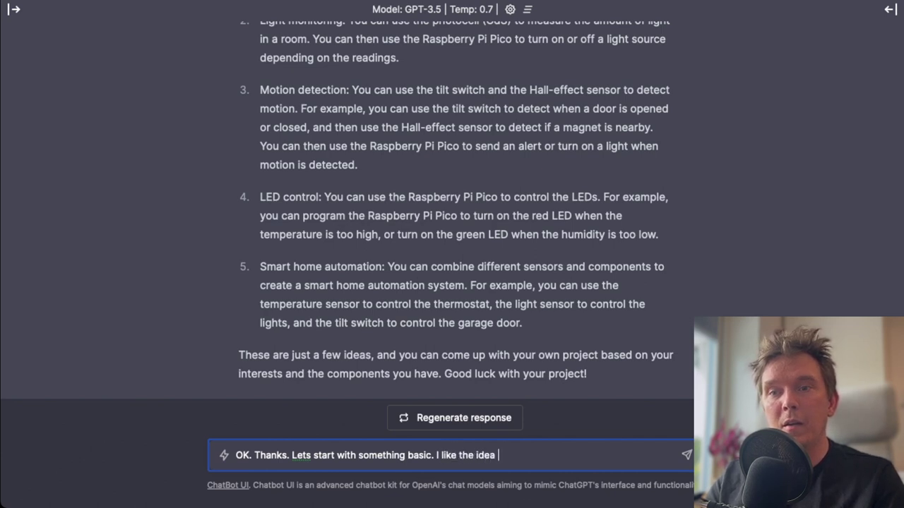
pyautogui.write('of temperature and h')
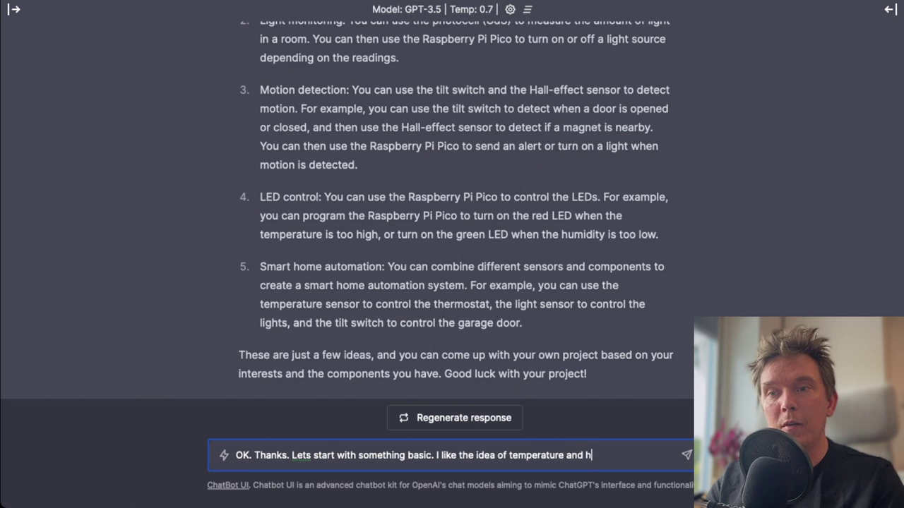
pyautogui.write('umidity. I have never p')
pyautogui.write('rogrammed before in m')
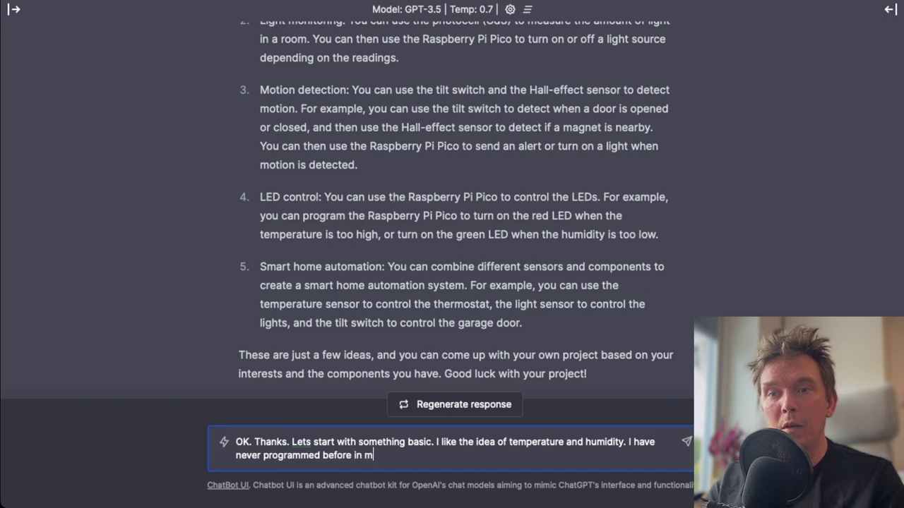
pyautogui.write('y life.')
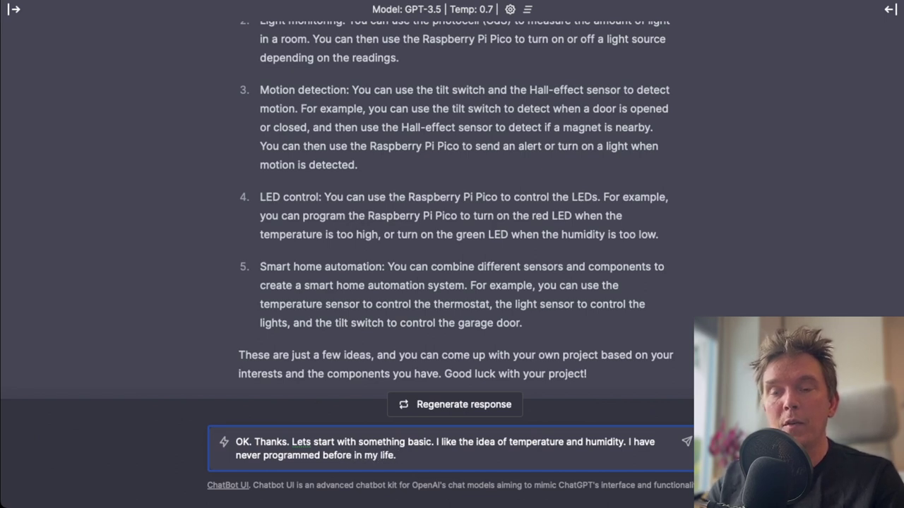
pyautogui.write(' They talk about MicroPyt')
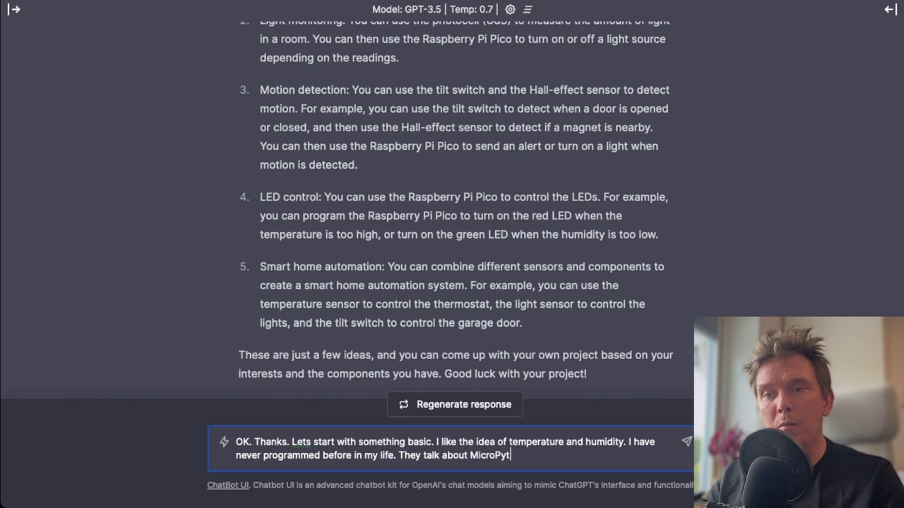
pyautogui.write('hon. Can you he')
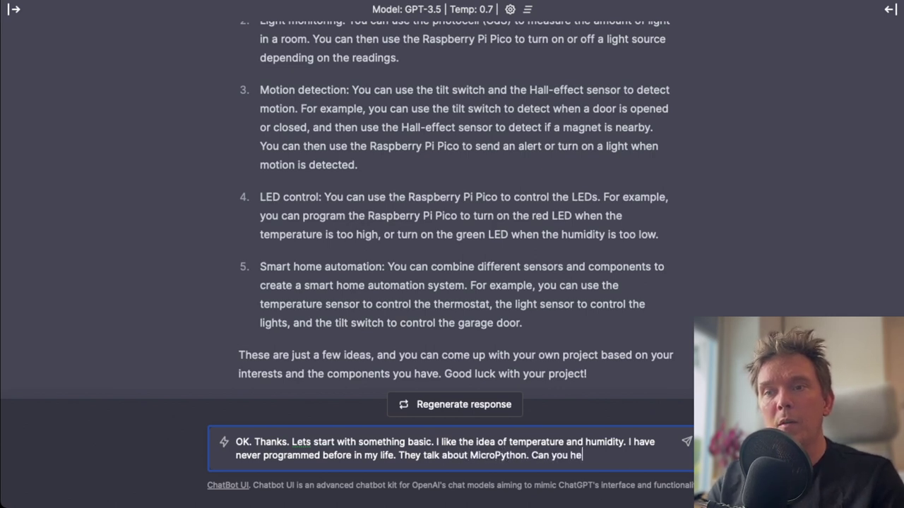
pyautogui.write(' gyui')
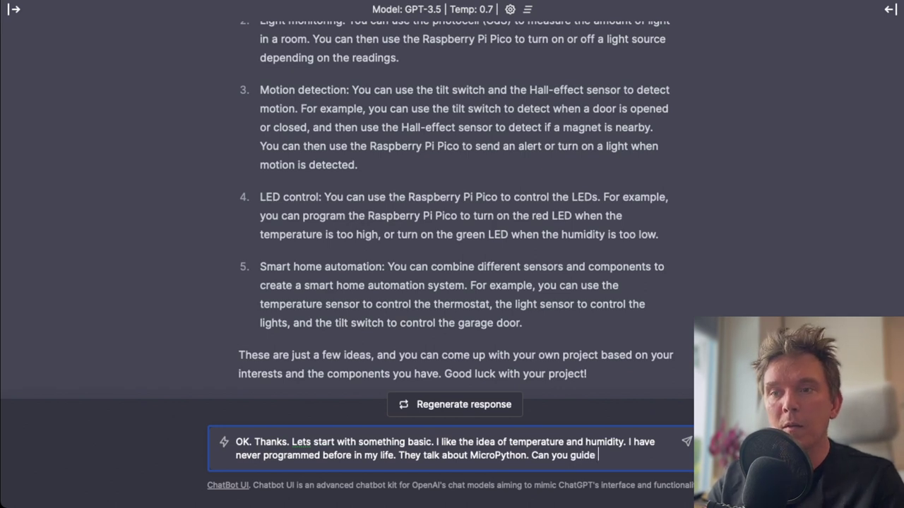
pyautogui.write('ide me?')
pyautogui.press('Return')
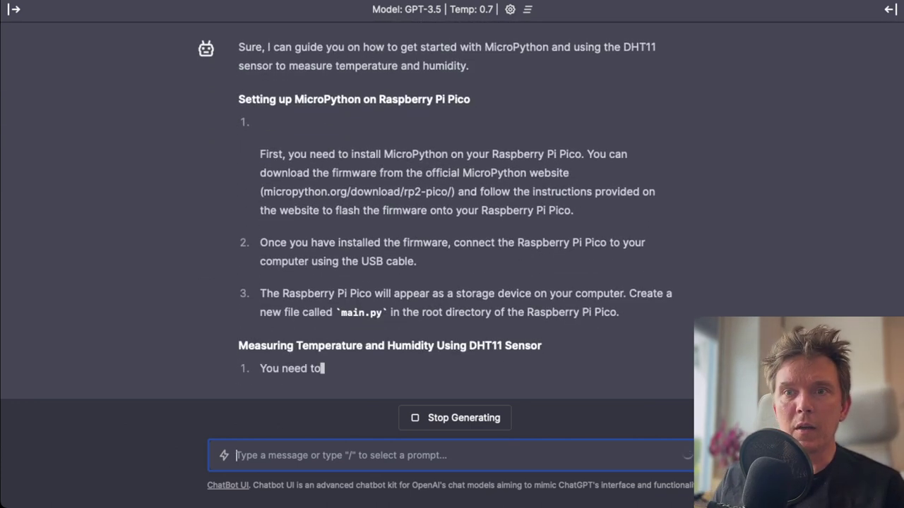
# - Scroll back up the finished reply and select the micropython.org/download/rp2-pico/ address in step 1
pyautogui.scroll(3, 502, 177)
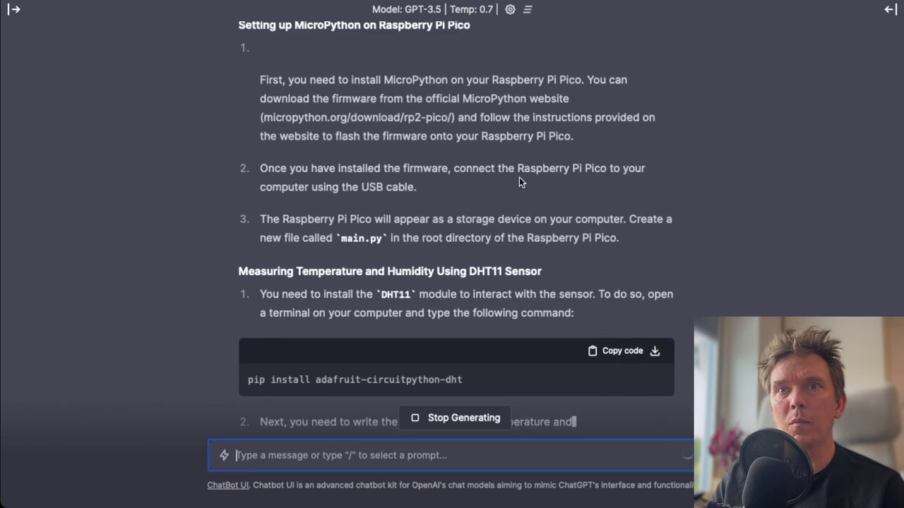
pyautogui.scroll(1, 502, 177)
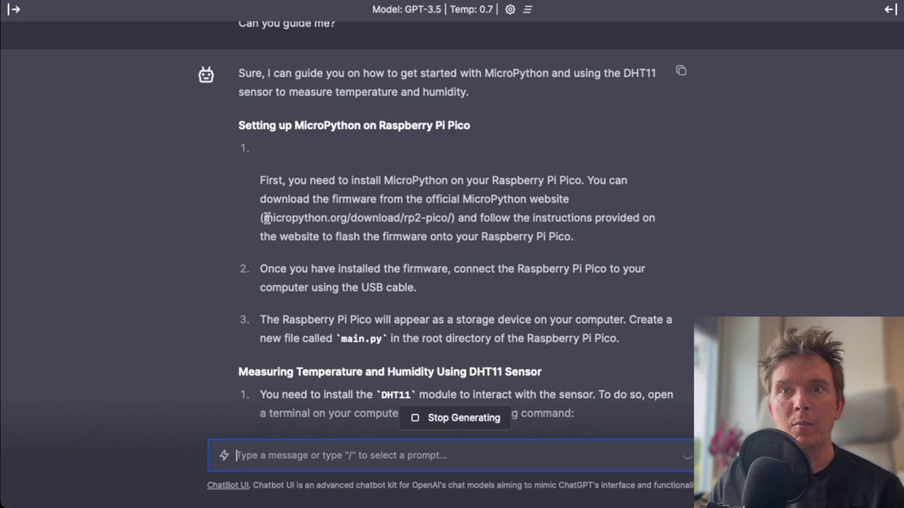
pyautogui.moveTo(264, 218); pyautogui.dragTo(452, 216)
pyautogui.press('super+c')
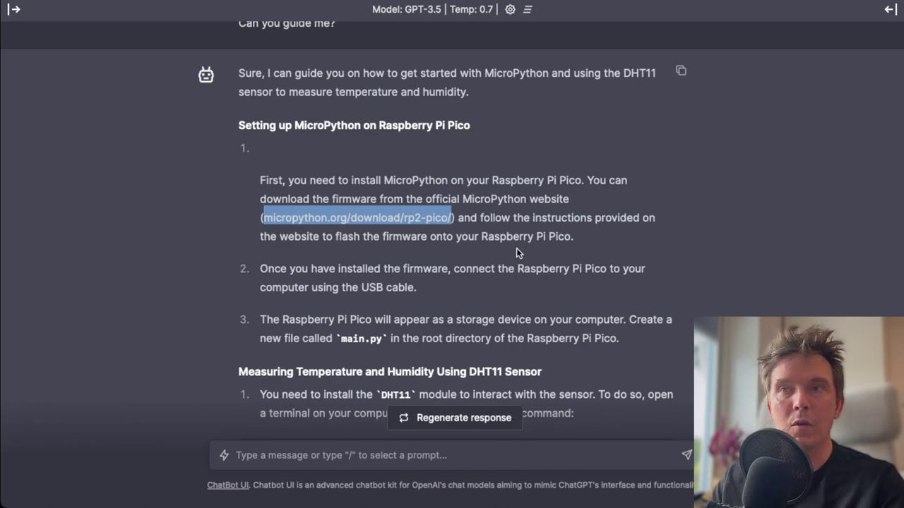
# - Load micropython.org/download/rp2-pico/ in a new Safari tab and scroll to the v1.20.0 firmware
pyautogui.press('super+t')
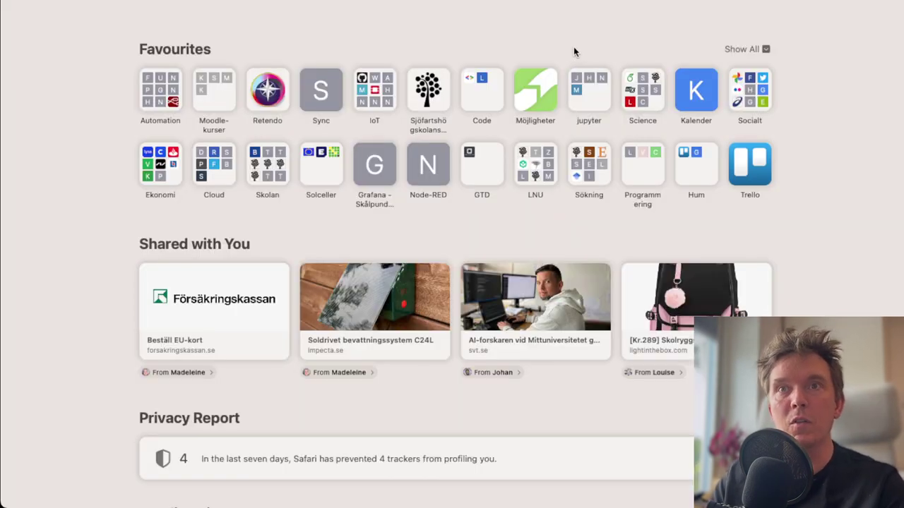
pyautogui.press('super+v')
pyautogui.press('Return')
pyautogui.scroll(-6, 622, 366)
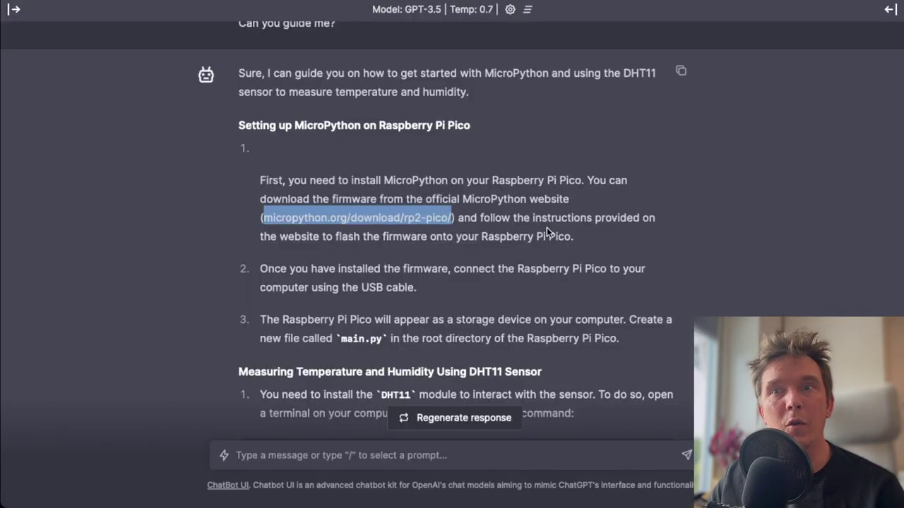
pyautogui.scroll(-1, 541, 273)
pyautogui.scroll(-10, 541, 273)
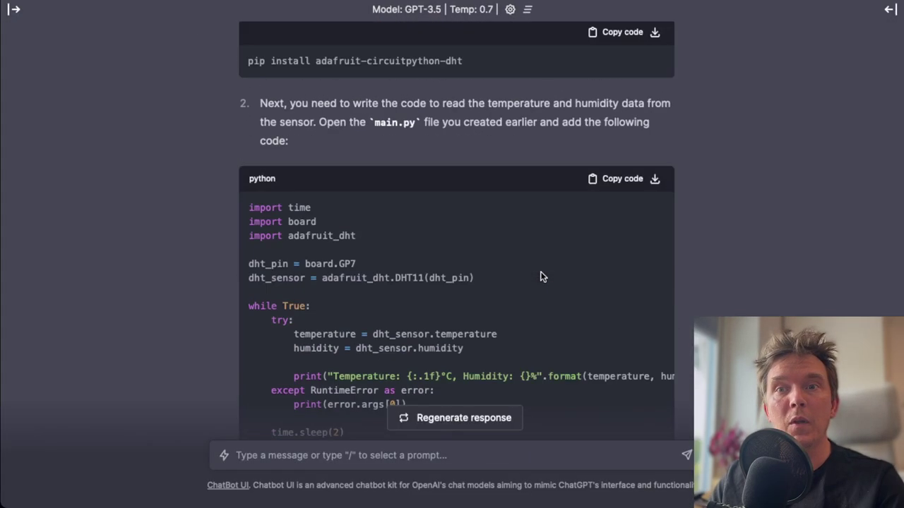
pyautogui.scroll(6, 541, 270)
pyautogui.scroll(2, 435, 203)
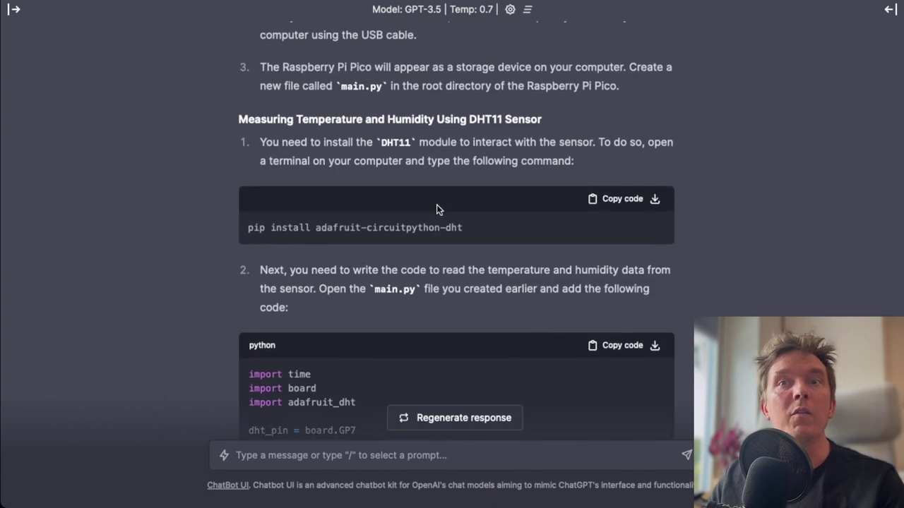
pyautogui.scroll(5, 309, 156)
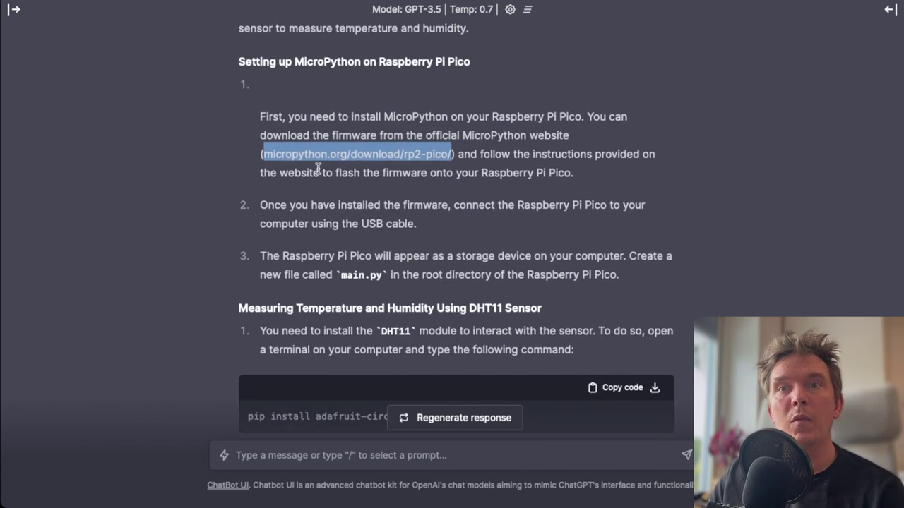
pyautogui.moveTo(274, 205); pyautogui.dragTo(474, 227)
pyautogui.click(406, 258)
pyautogui.moveTo(259, 256); pyautogui.dragTo(641, 277)
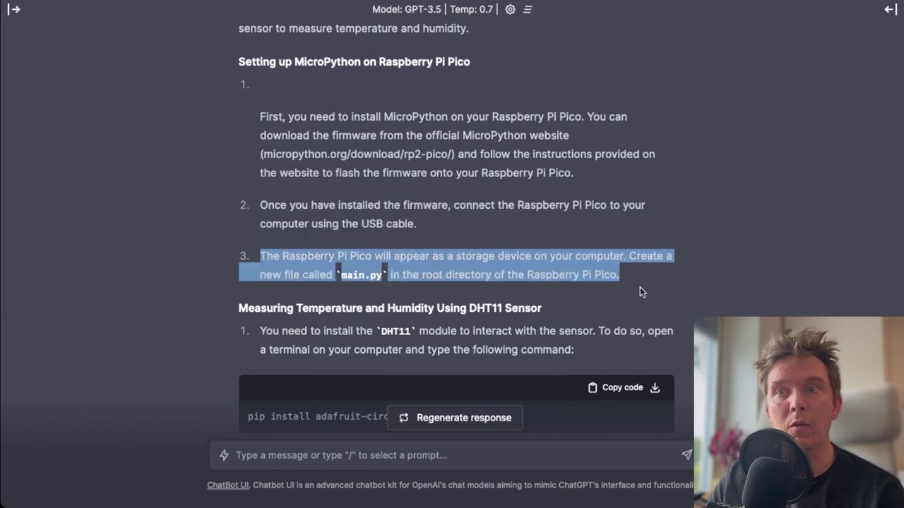
pyautogui.click(639, 294)
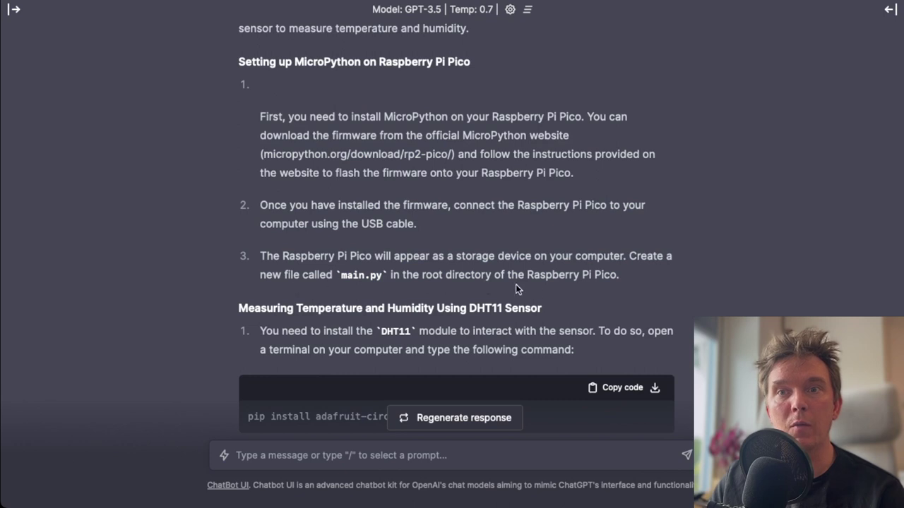
pyautogui.scroll(-3, 581, 283)
pyautogui.scroll(-2, 403, 251)
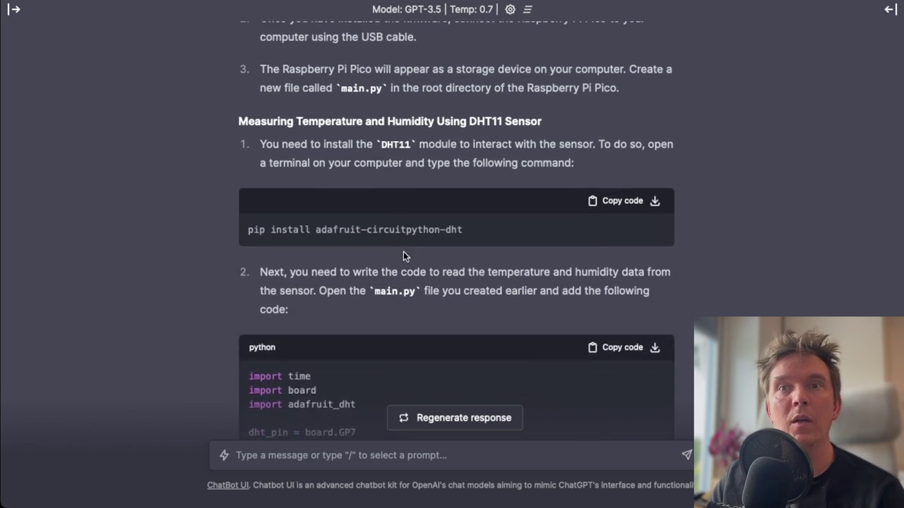
pyautogui.moveTo(274, 144); pyautogui.dragTo(428, 144)
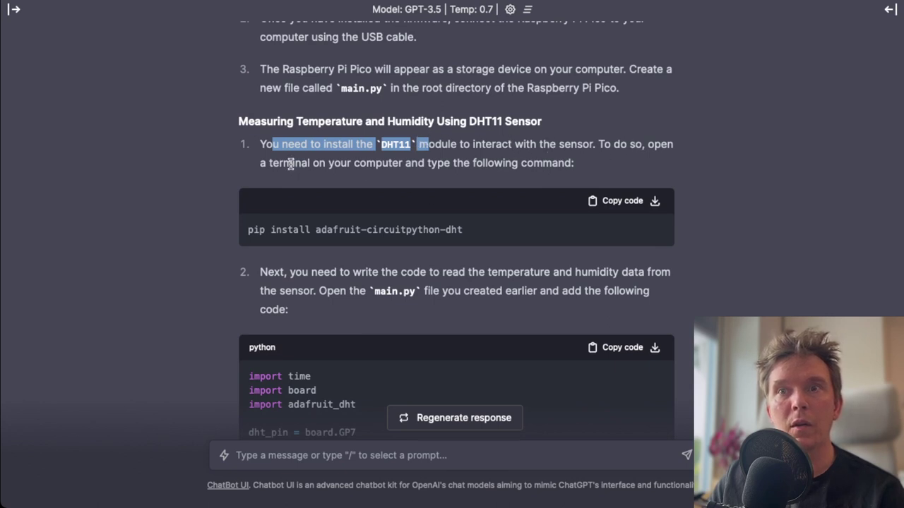
pyautogui.moveTo(292, 163); pyautogui.dragTo(569, 164)
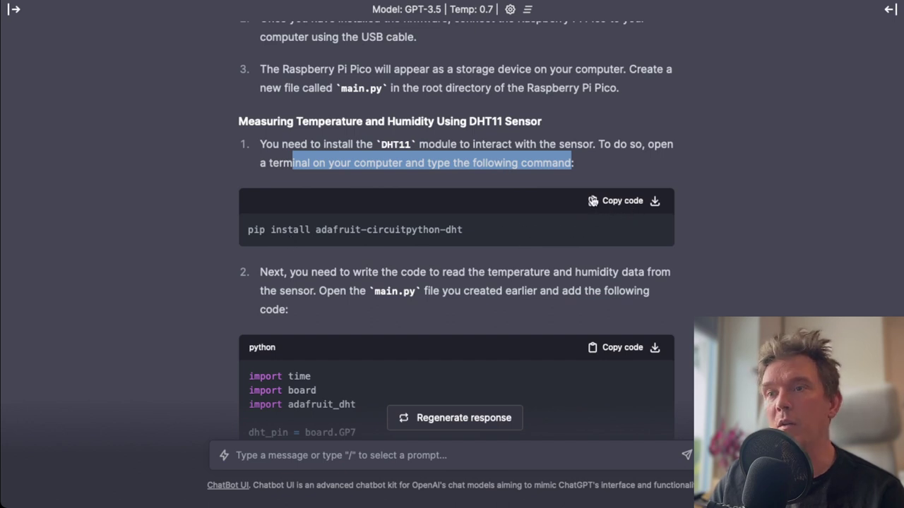
pyautogui.scroll(-2, 570, 309)
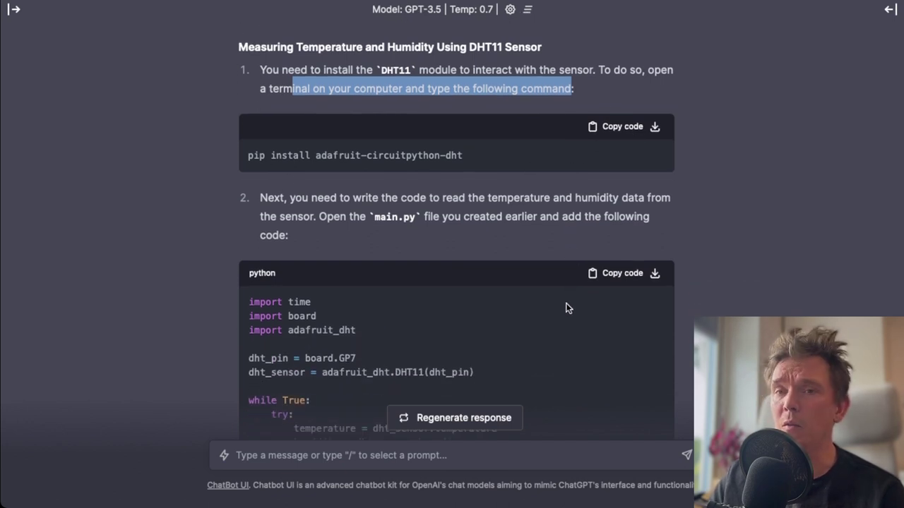
pyautogui.scroll(-3, 563, 306)
pyautogui.scroll(-1, 560, 308)
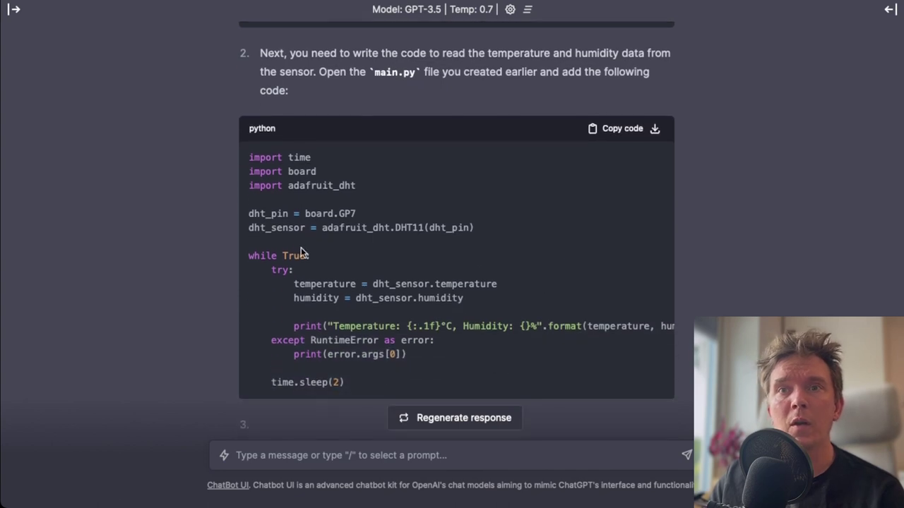
pyautogui.moveTo(250, 159); pyautogui.dragTo(464, 382)
pyautogui.click(406, 253)
pyautogui.scroll(-6, 407, 252)
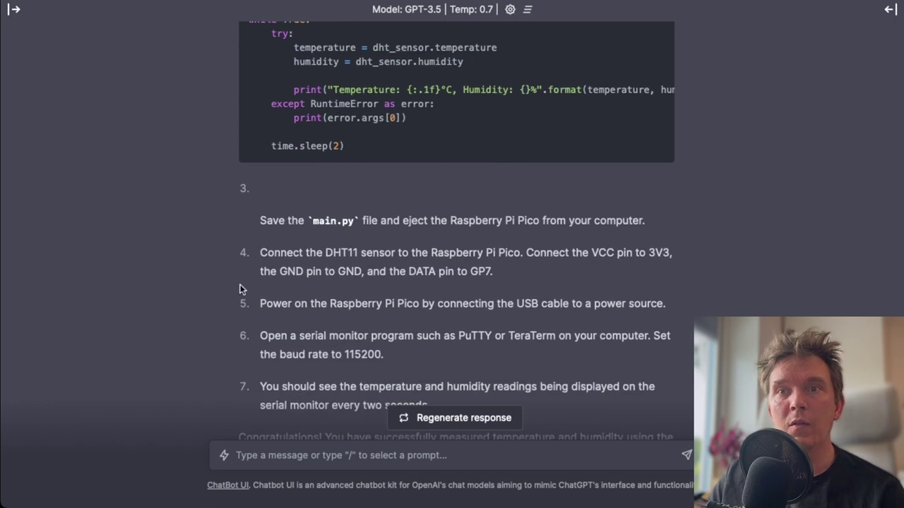
pyautogui.scroll(-2, 481, 278)
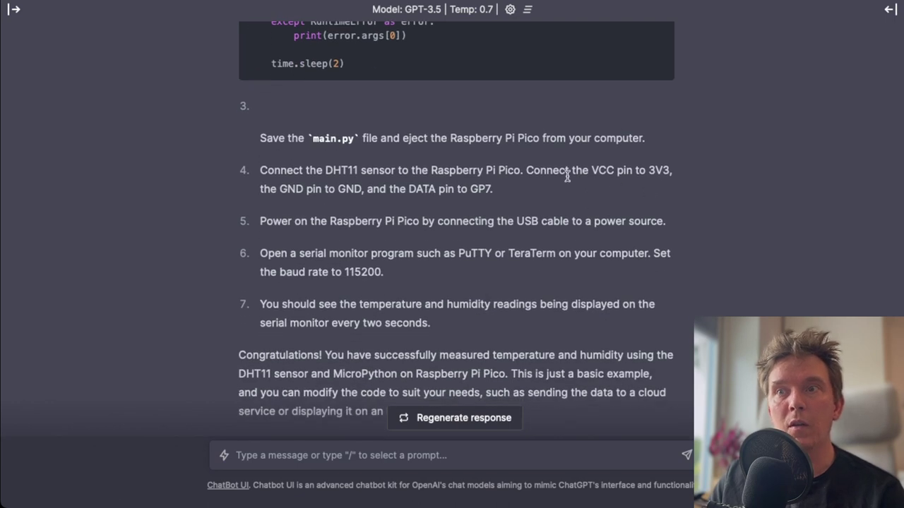
pyautogui.moveTo(526, 171); pyautogui.dragTo(673, 172)
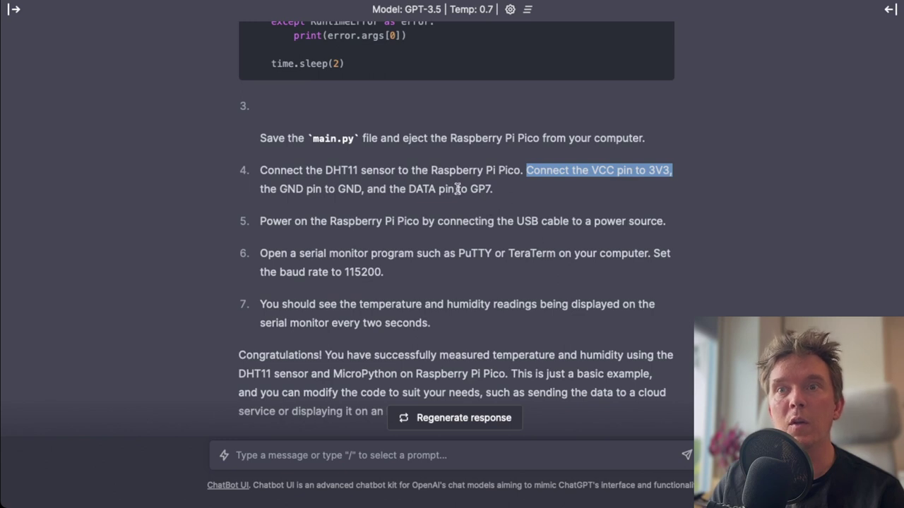
pyautogui.scroll(-1, 516, 303)
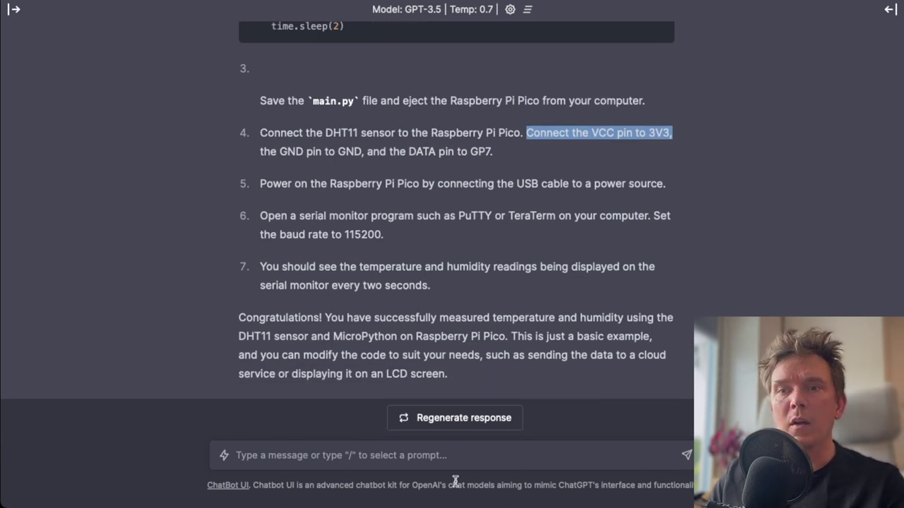
pyautogui.click(579, 457)
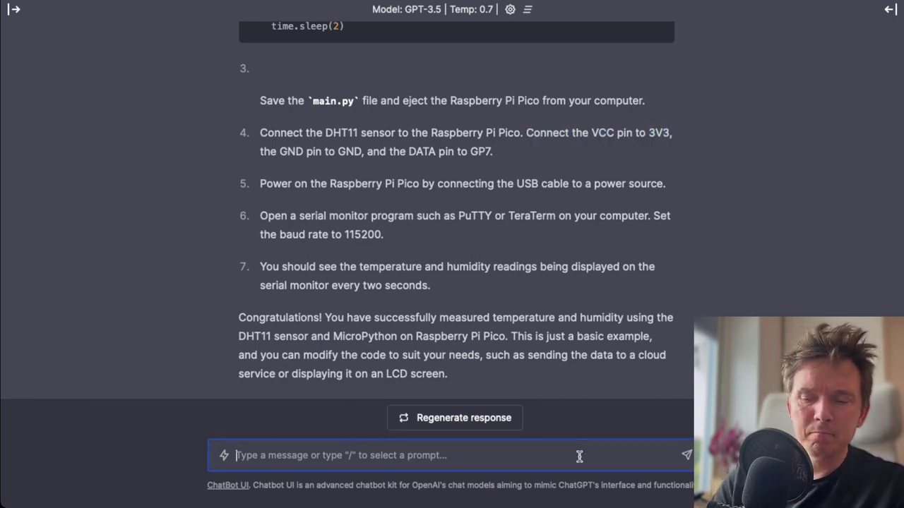
# - Send 'I don't understand what you mean. What is 3V3 and pins?' to the assistant
pyautogui.write("I don't")
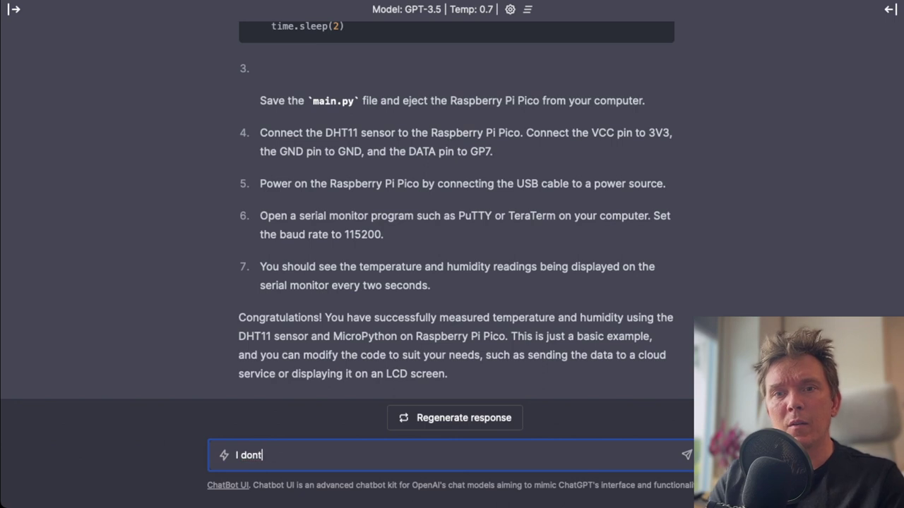
pyautogui.write(' understand what you mean. What is 3')
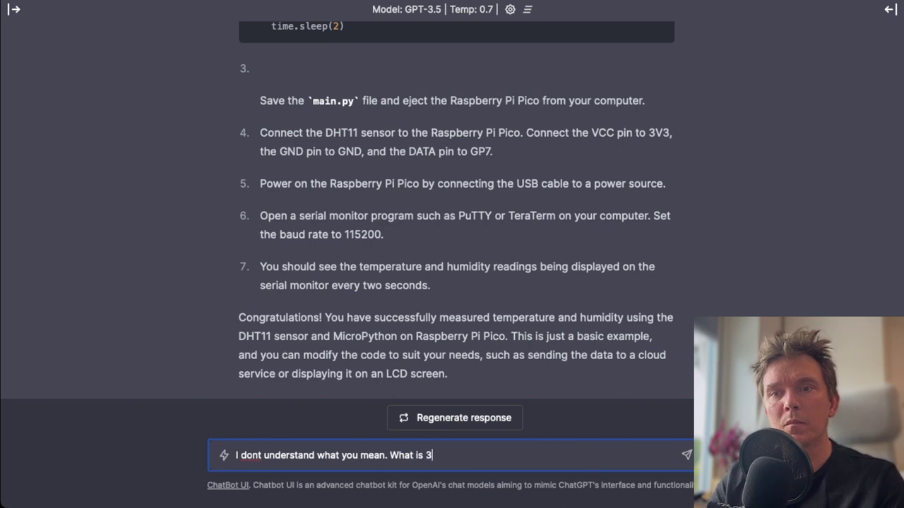
pyautogui.write('V3 and pins?')
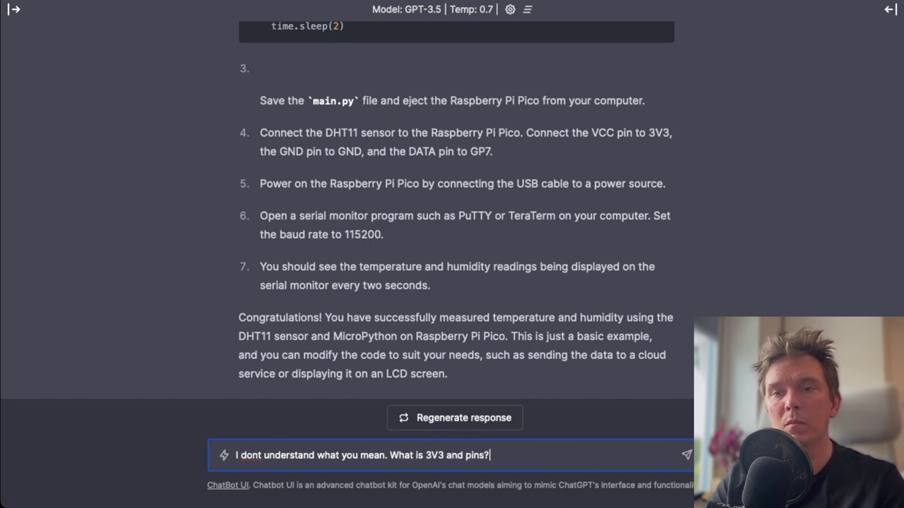
pyautogui.press('Return')
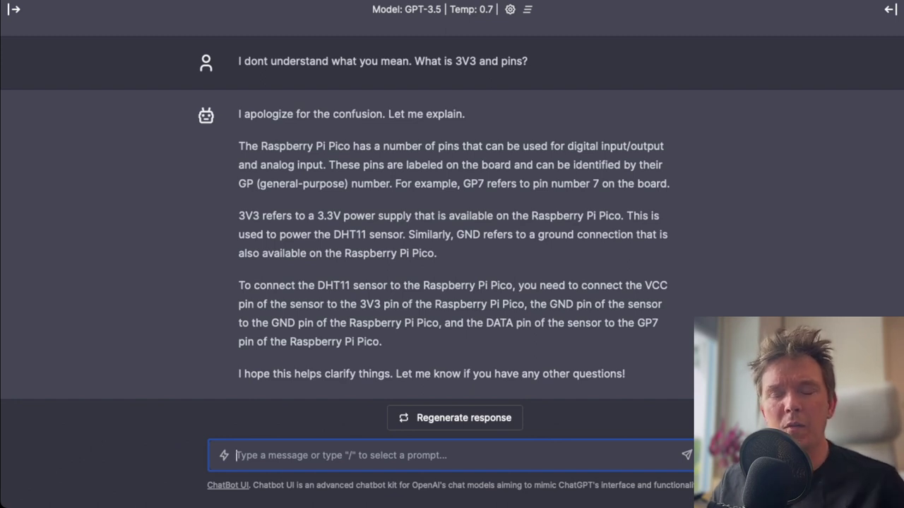
# - Ask 'Whats that white board?' about the start package and read the breadboard explanation
pyautogui.write('OK. ')
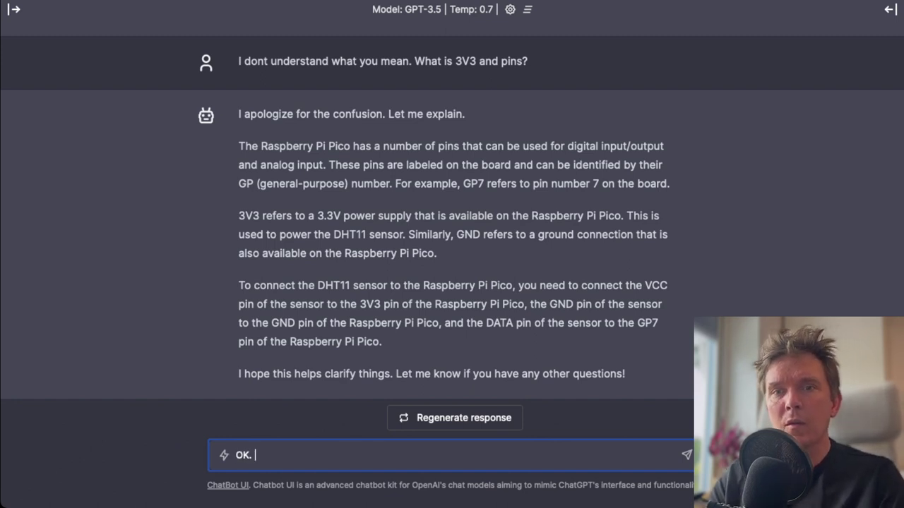
pyautogui.write('But in the start pa')
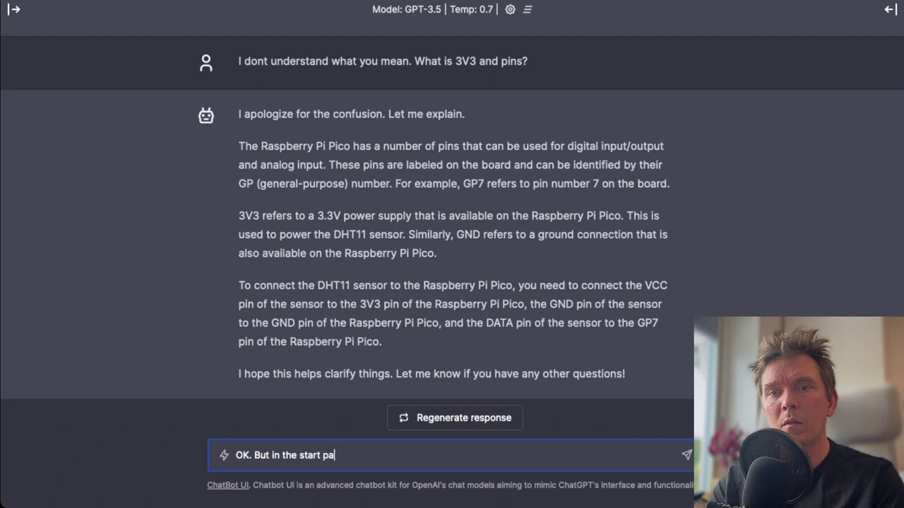
pyautogui.write('ckage there seems')
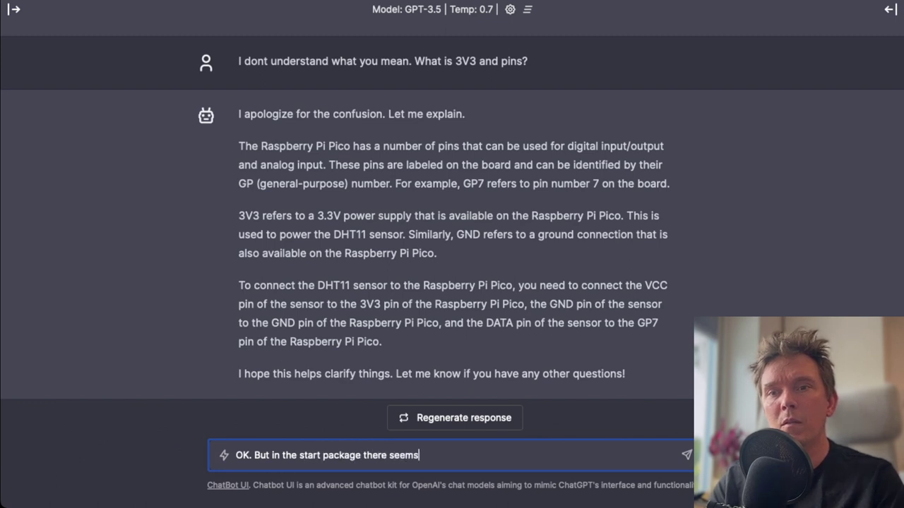
pyautogui.write(' to be some we')
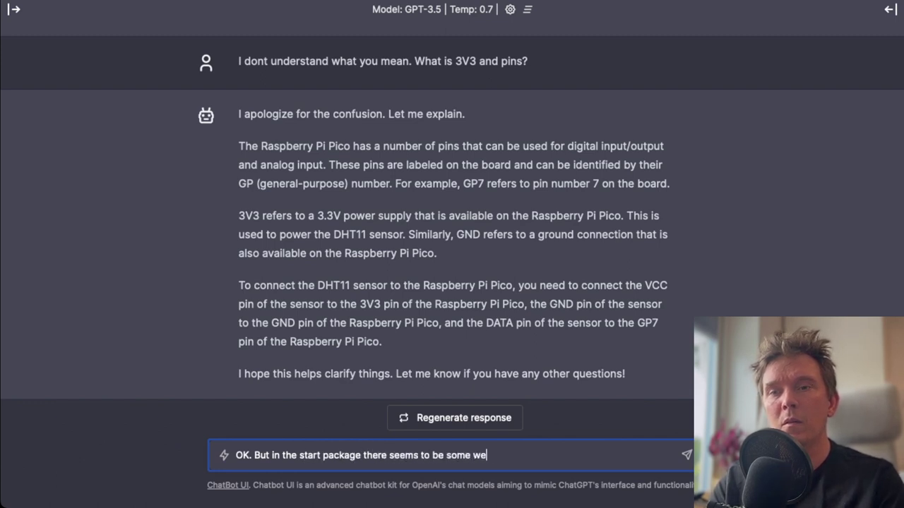
pyautogui.write('ird other stuff. WHat')
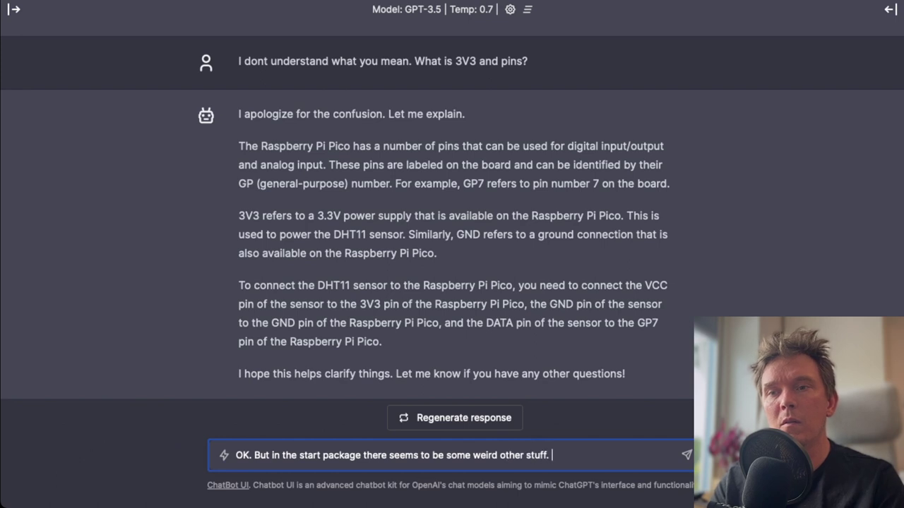
pyautogui.press('BackSpace')
pyautogui.press('BackSpace')
pyautogui.press('BackSpace')
pyautogui.write('hats tha')
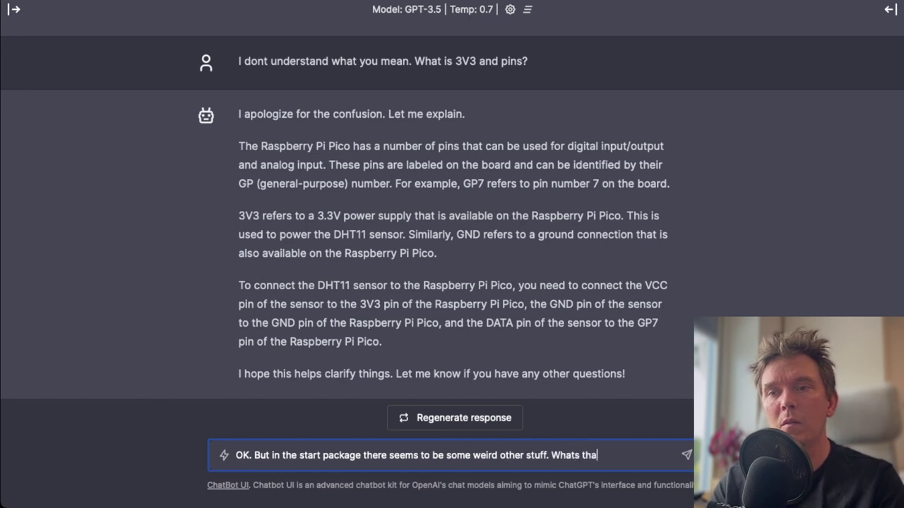
pyautogui.write('t white boa')
pyautogui.press('BackSpace')
pyautogui.write('board?')
pyautogui.press('Return')
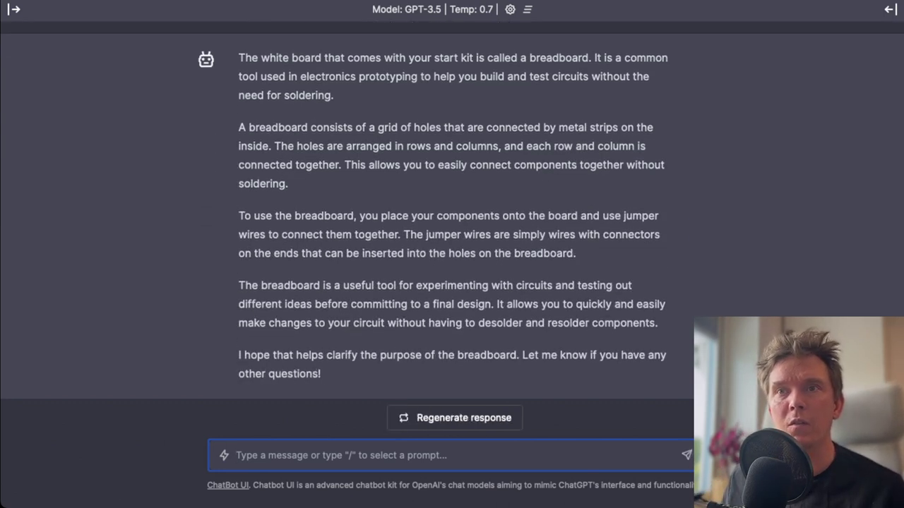
pyautogui.scroll(3, 626, 263)
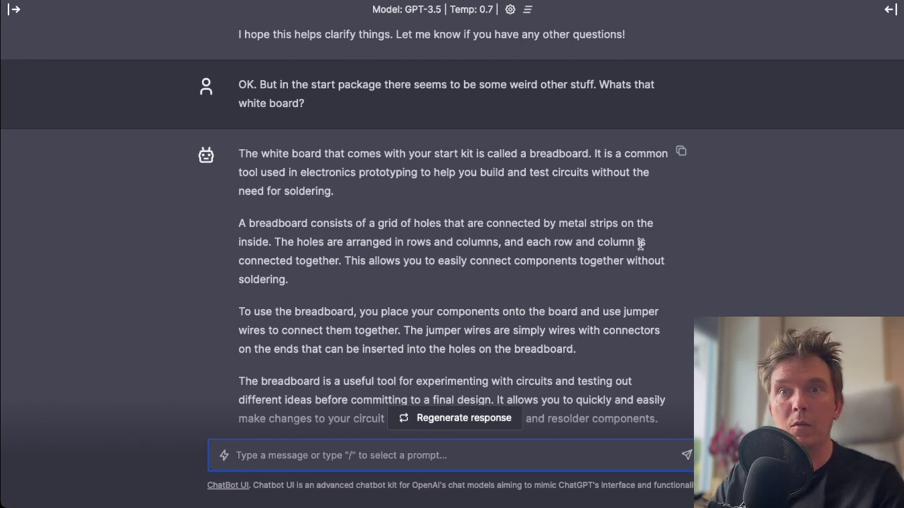
pyautogui.scroll(-3, 636, 244)
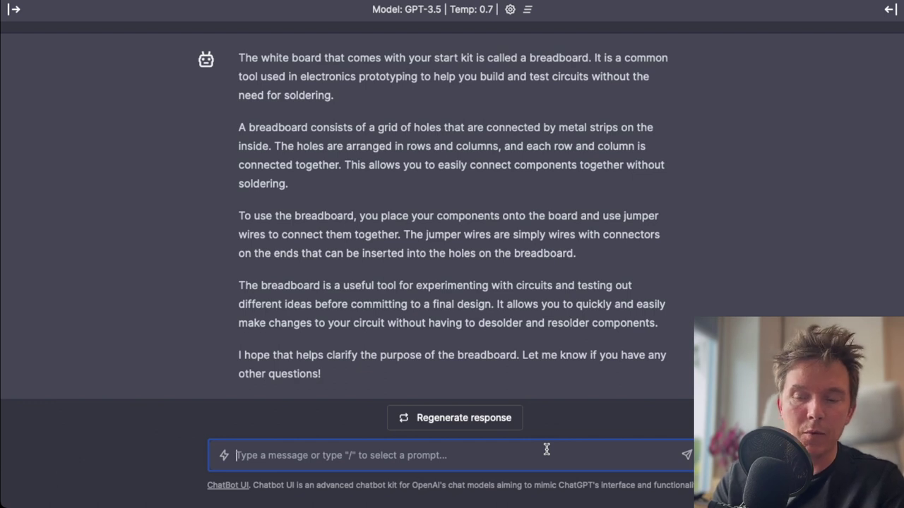
# - Ask what to do because the Pico doesn't show up on the computer at all
pyautogui.write('The ')
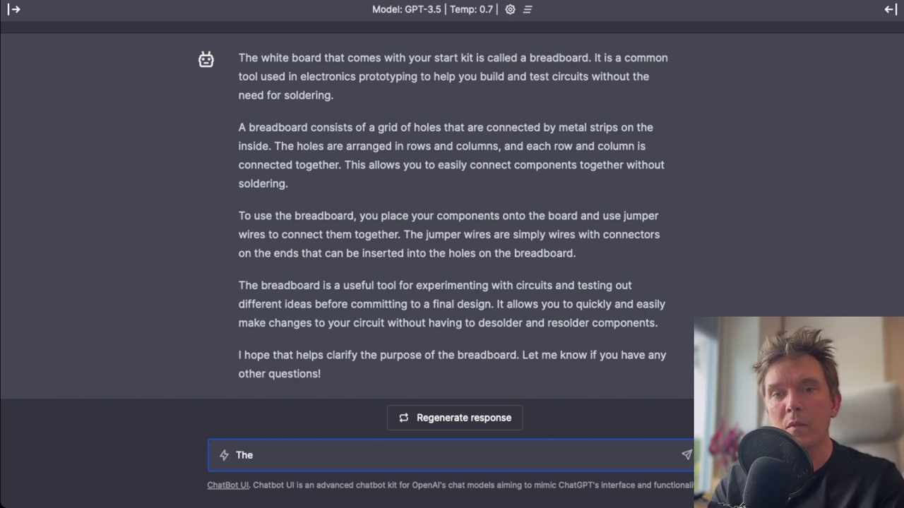
pyautogui.write('Pico doewsn')
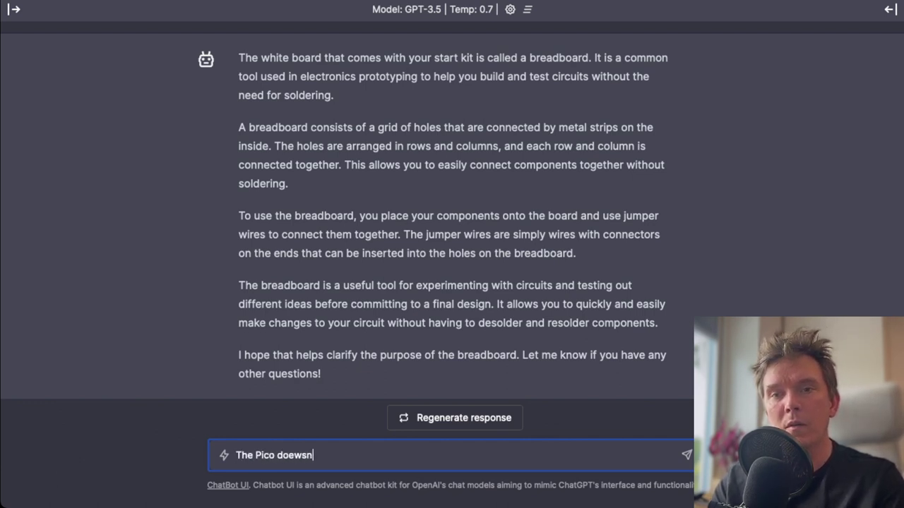
pyautogui.press('BackSpace')
pyautogui.press('BackSpace')
pyautogui.press('BackSpace')
pyautogui.write('snt work at all. ')
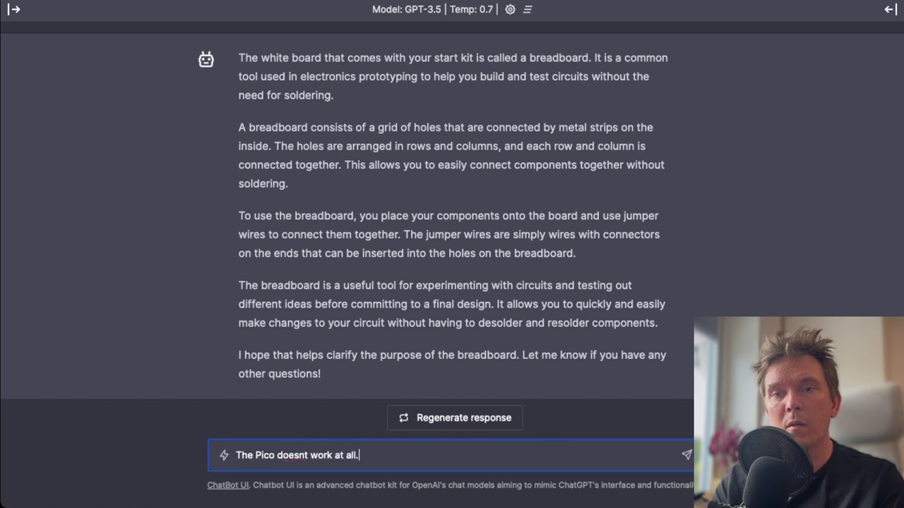
pyautogui.write('It doesnt show u')
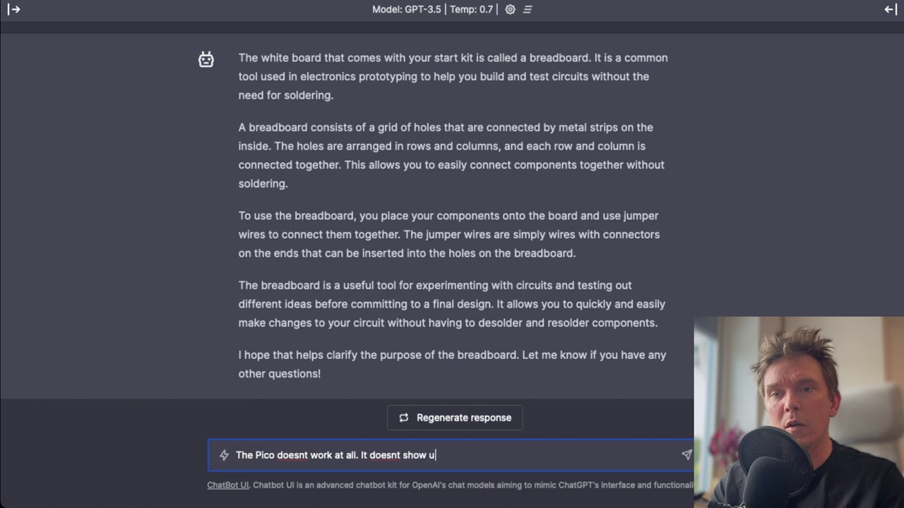
pyautogui.write('p in the ')
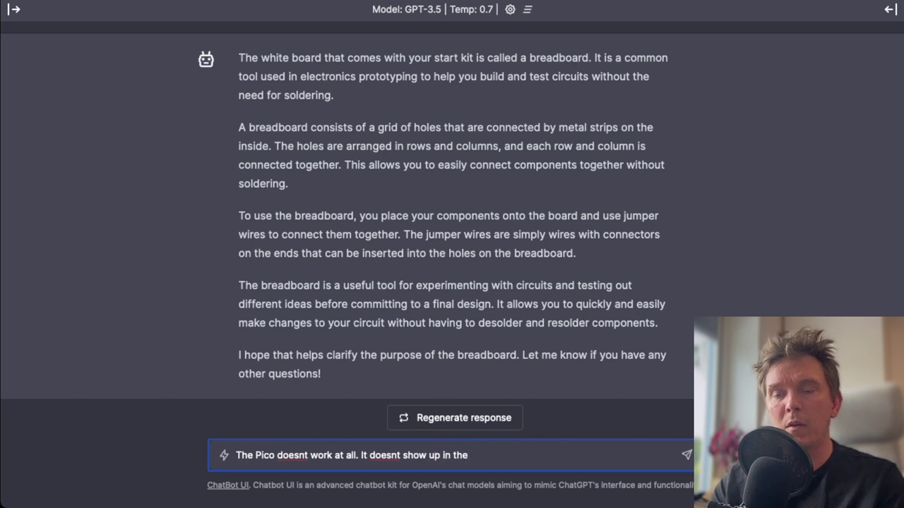
pyautogui.write('computer. ')
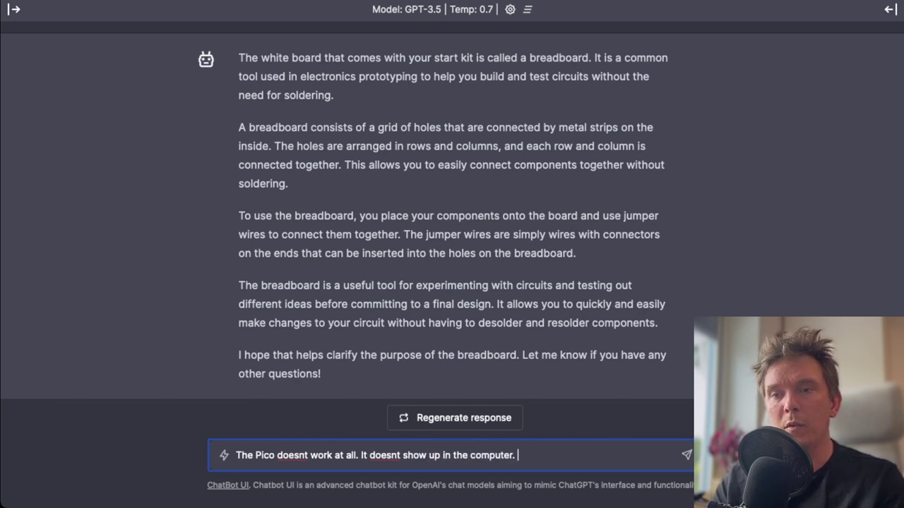
pyautogui.write('Nothing ah')
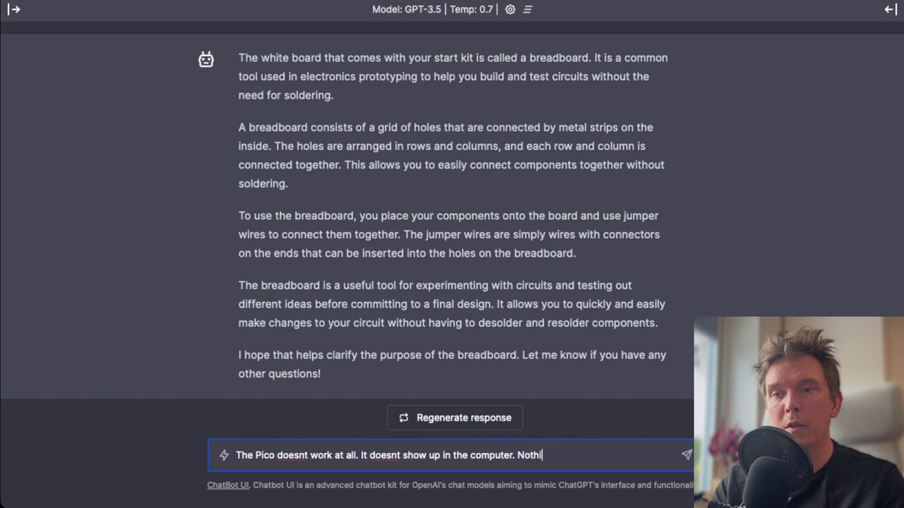
pyautogui.press('BackSpace')
pyautogui.press('BackSpace')
pyautogui.write('happens.')
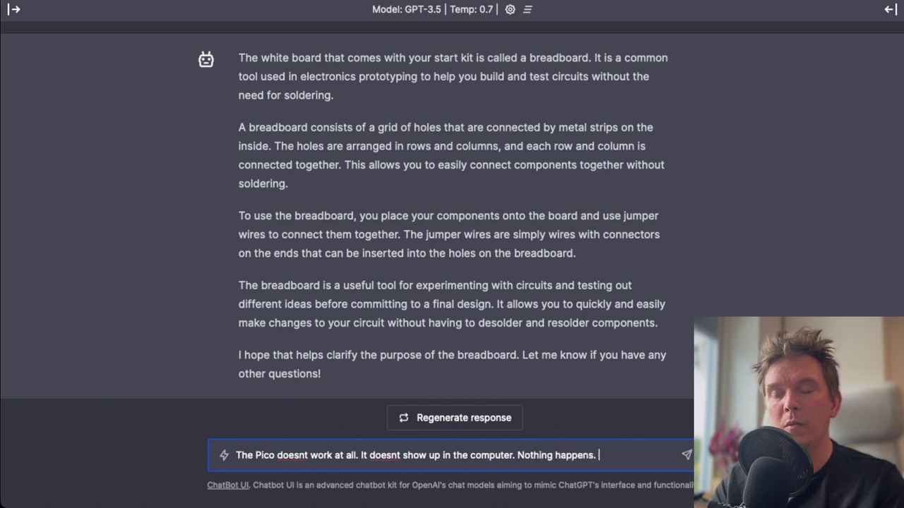
pyautogui.write(' What should I do')
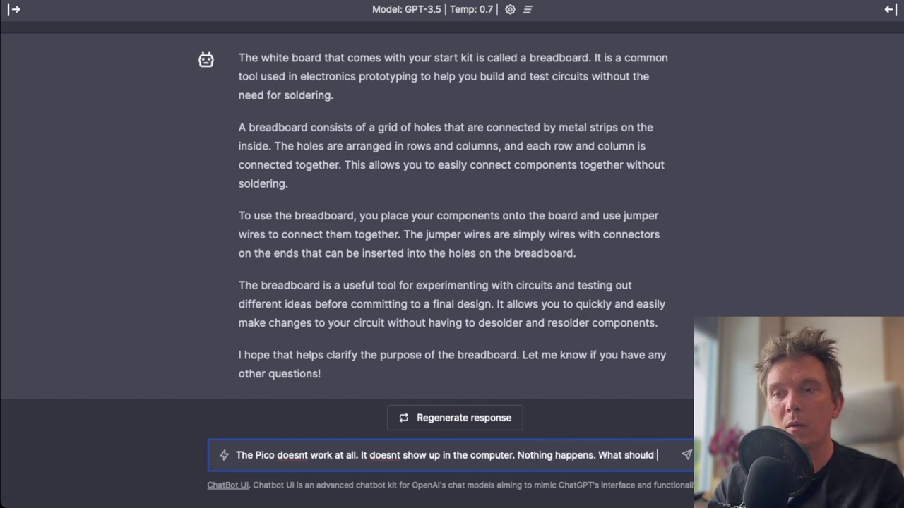
pyautogui.write('?')
pyautogui.press('Return')
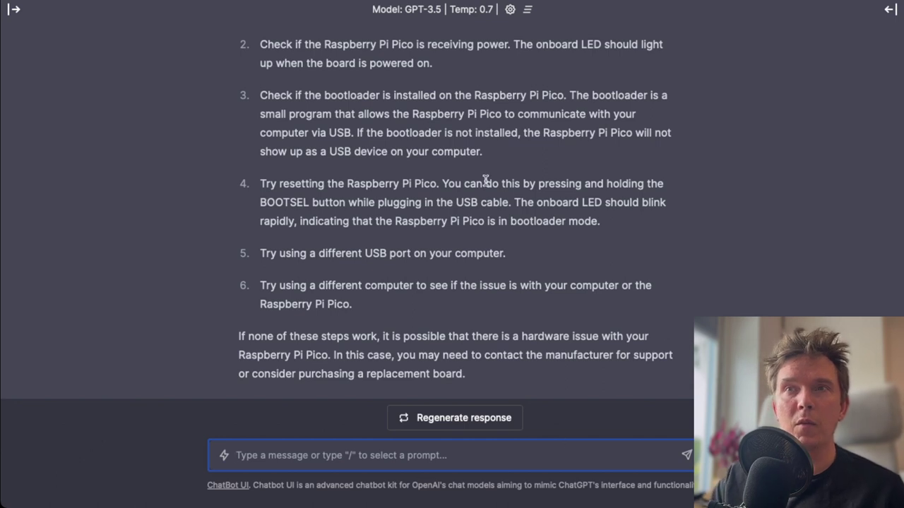
# - Review the troubleshooting reply, highlighting its first step, then return to the message box
pyautogui.scroll(5, 484, 178)
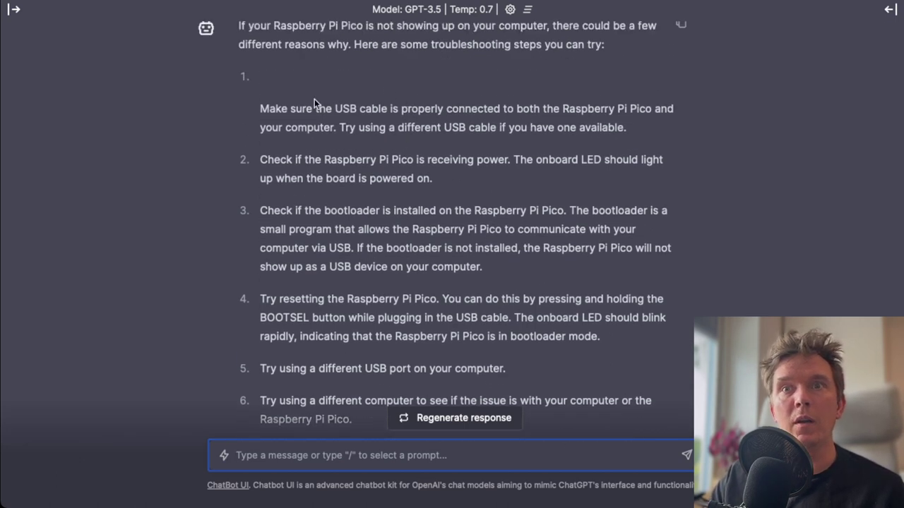
pyautogui.moveTo(259, 110); pyautogui.dragTo(643, 122)
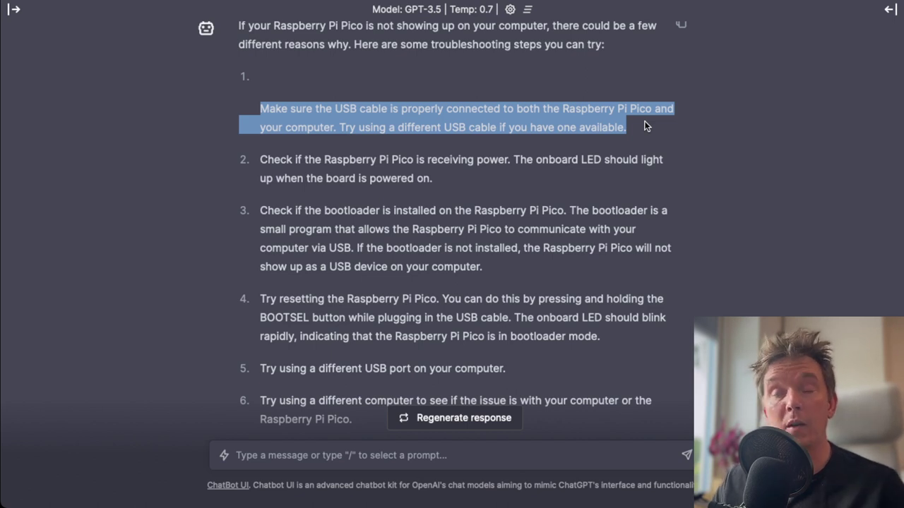
pyautogui.scroll(-4, 626, 198)
pyautogui.click(538, 458)
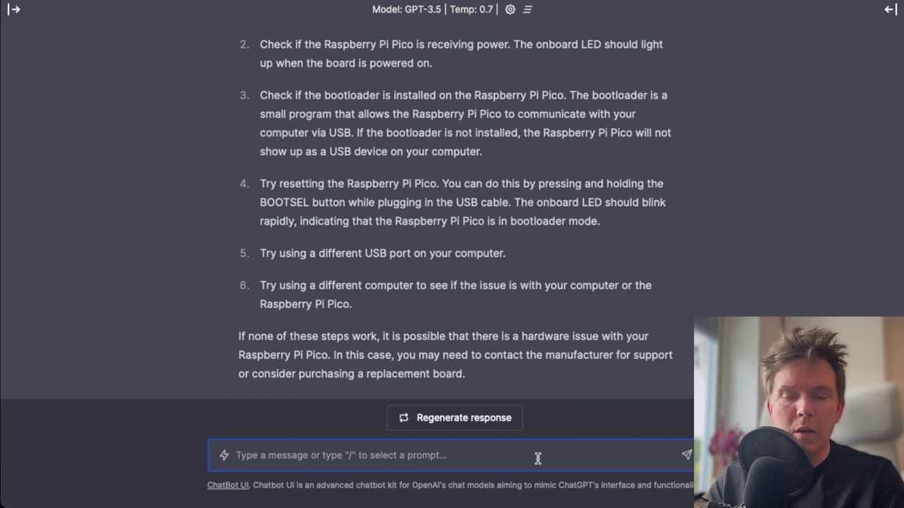
# - Report it still fails and ask whether the black sponge on the Pico belongs there
pyautogui.write('Still it doesn')
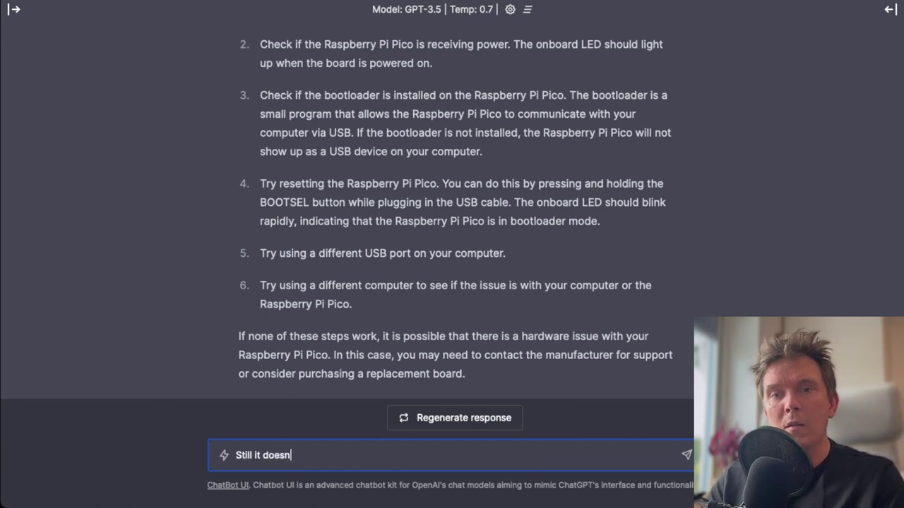
pyautogui.write('t work at all.')
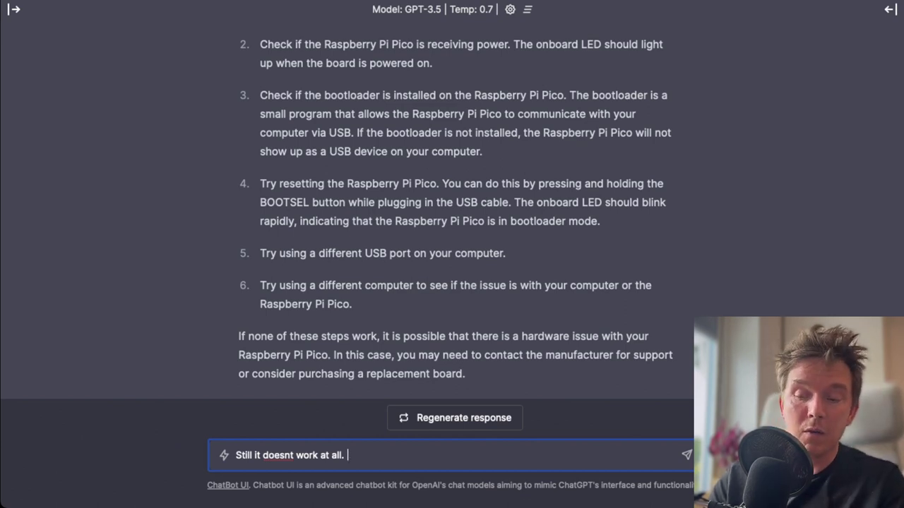
pyautogui.write('Theres some black sponge on the Pico')
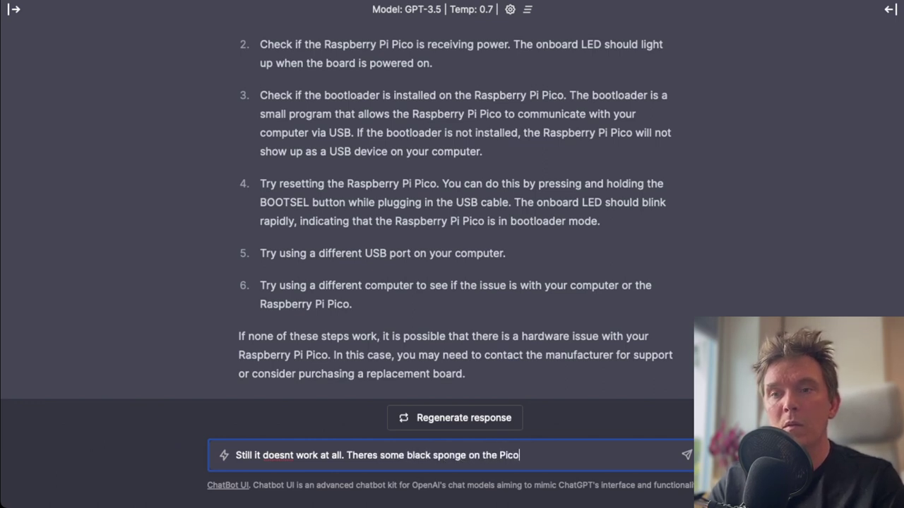
pyautogui.write('. Should that be there?')
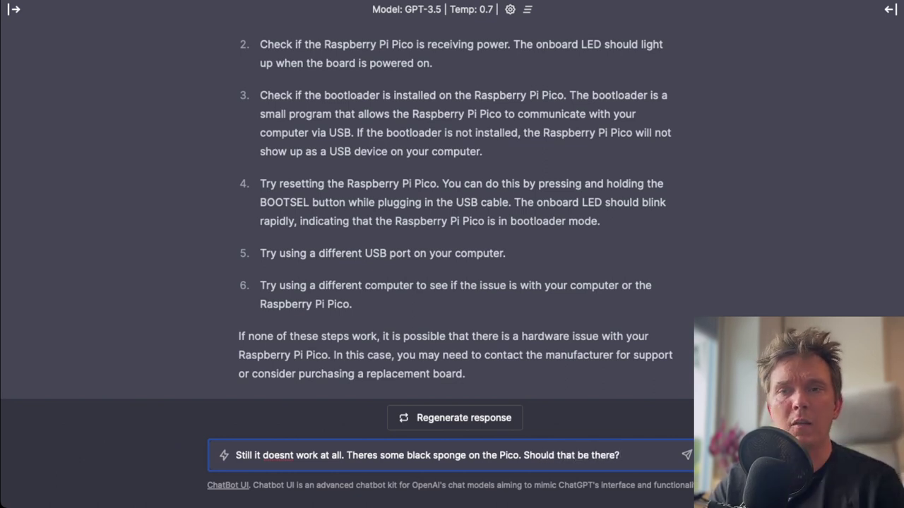
pyautogui.press('Return')
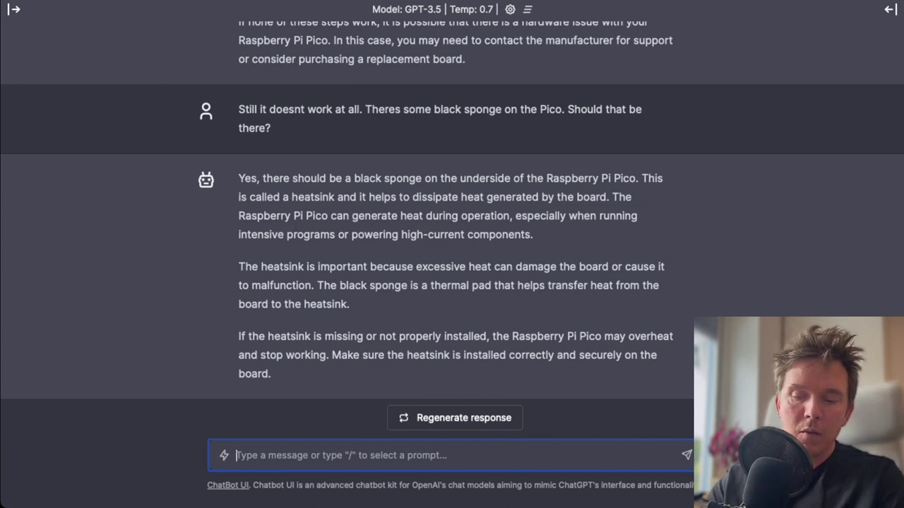
# - Ask whether the soft, fluffy sponge is really a heatsink
pyautogui.write('Wa')
pyautogui.write('hat')
pyautogui.write('. Is that real')
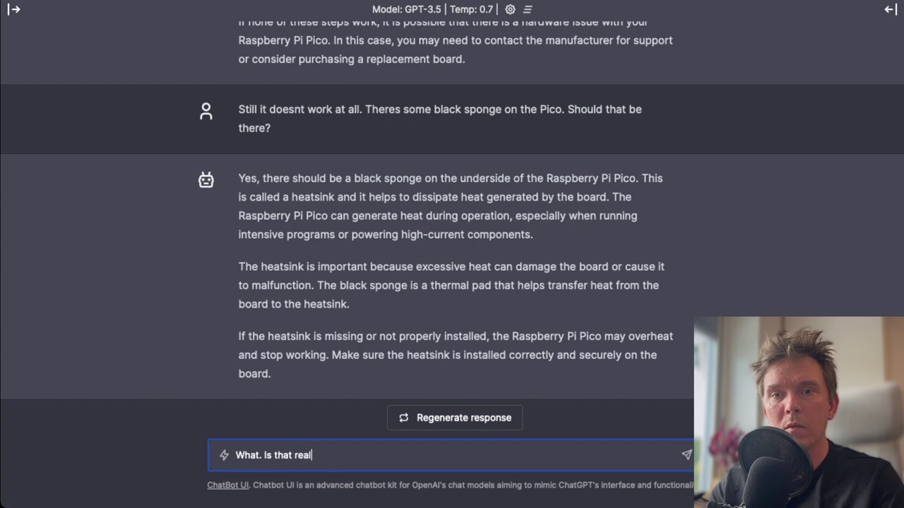
pyautogui.write('ly a heatsink? It')
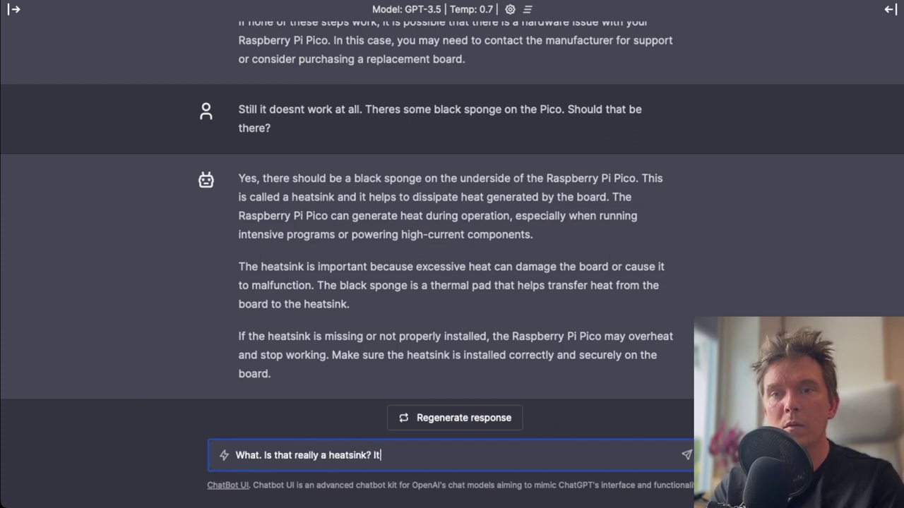
pyautogui.write('s soft a')
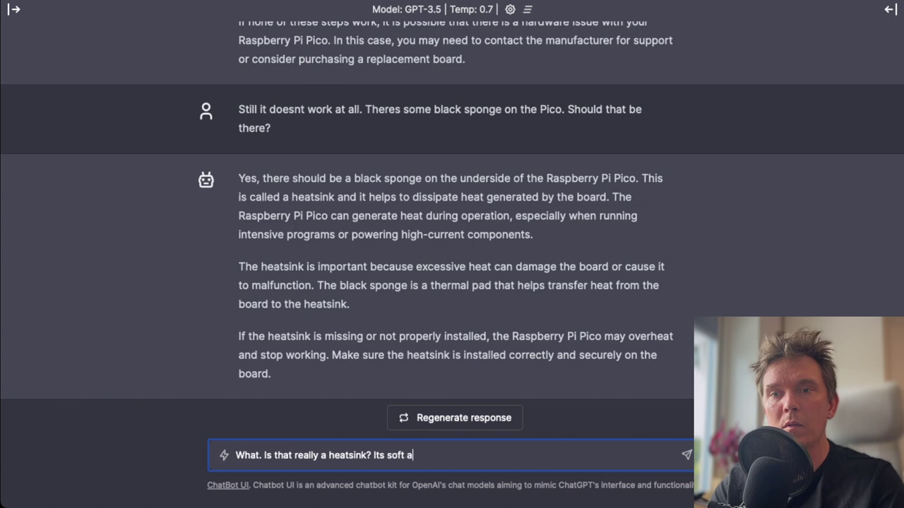
pyautogui.write('nd floffy.')
pyautogui.press('Return')
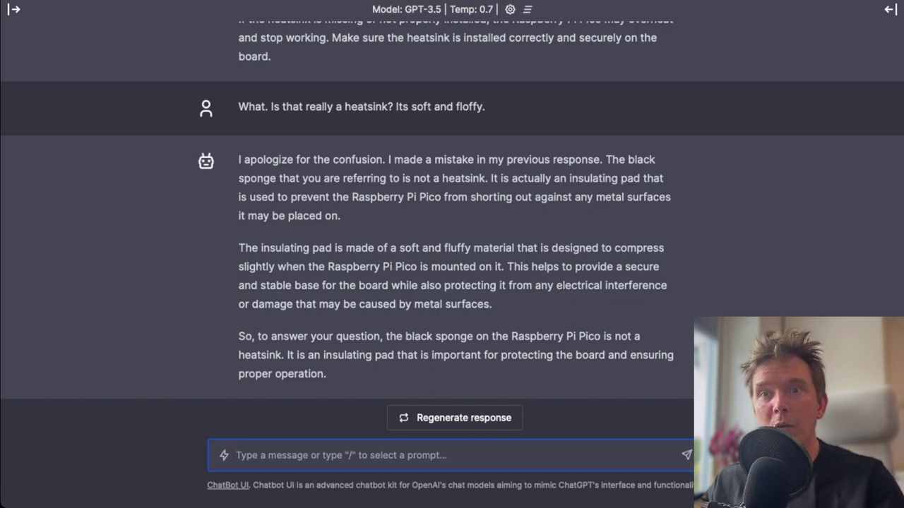
# - Send 'Should I remove this?' about the black sponge
pyautogui.write('Should I removb')
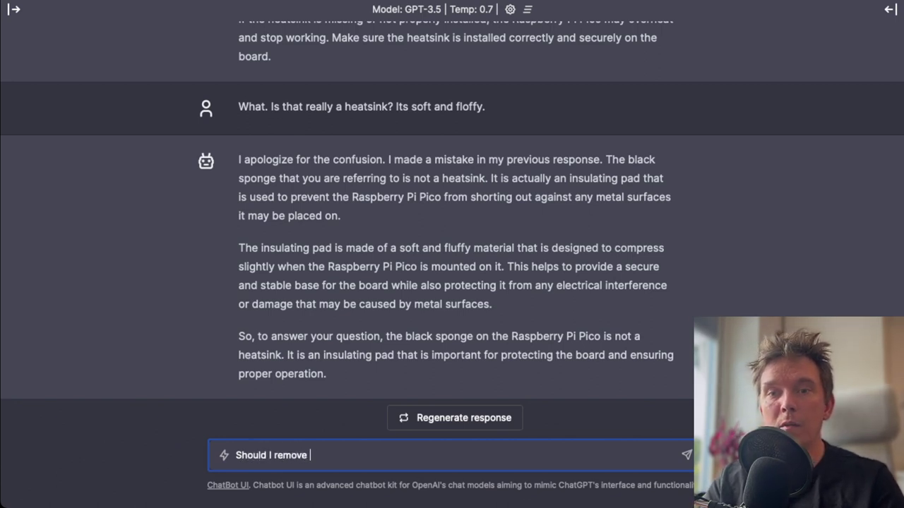
pyautogui.write('this?')
pyautogui.press('Return')
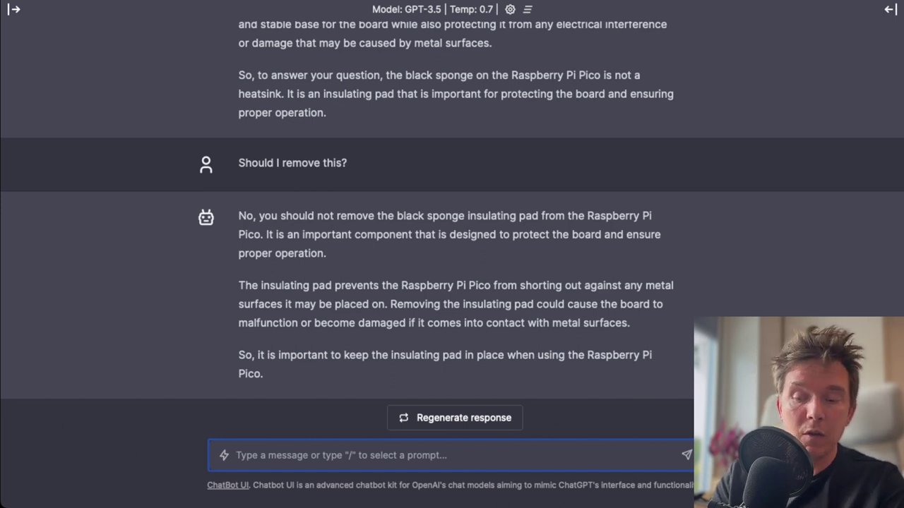
# - Request creative project ideas that send data to the internet, then follow up with 'Give me more!'
pyautogui.write('Help me with some creative ideas for projects. I want it to send data to the internet.')
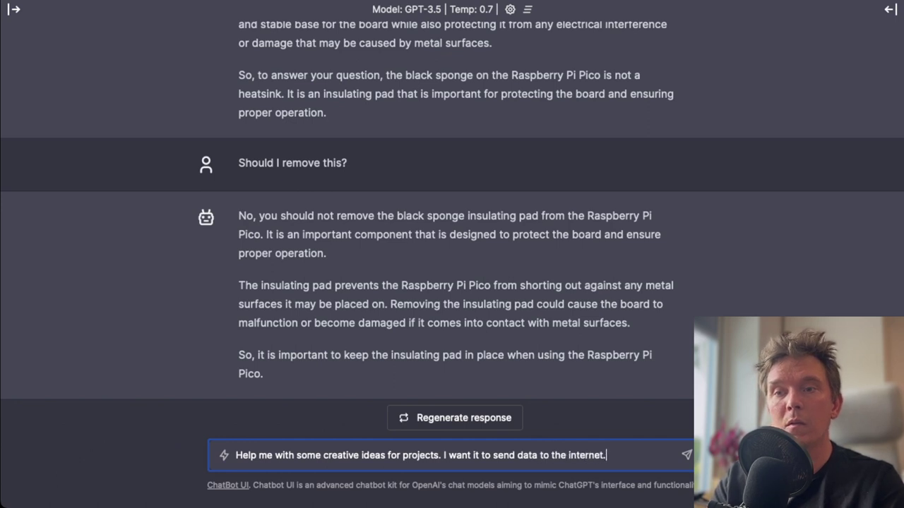
pyautogui.press('Return')
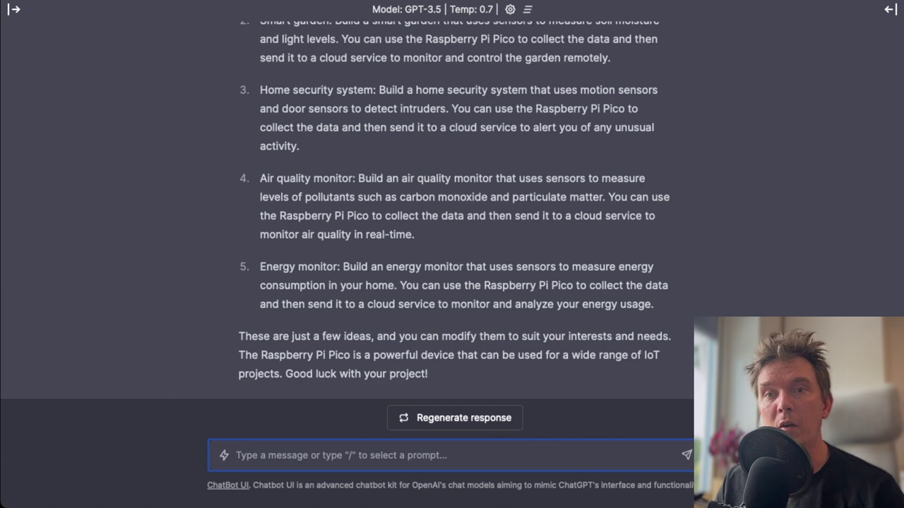
pyautogui.write('Give me ')
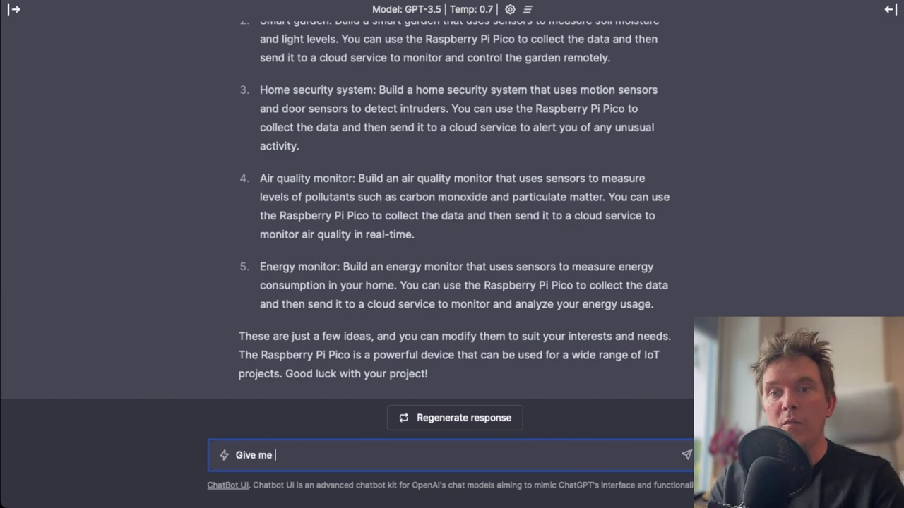
pyautogui.write('more!')
pyautogui.press('Return')
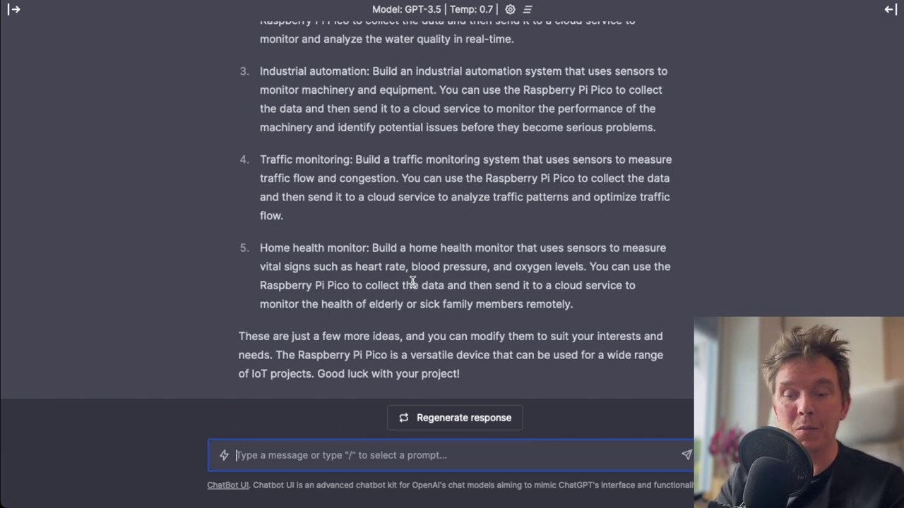
# - Write a request for Pico W MicroPython code reading a DHT11, joining WiFi, and publishing to MQTT
pyautogui.write('Giv')
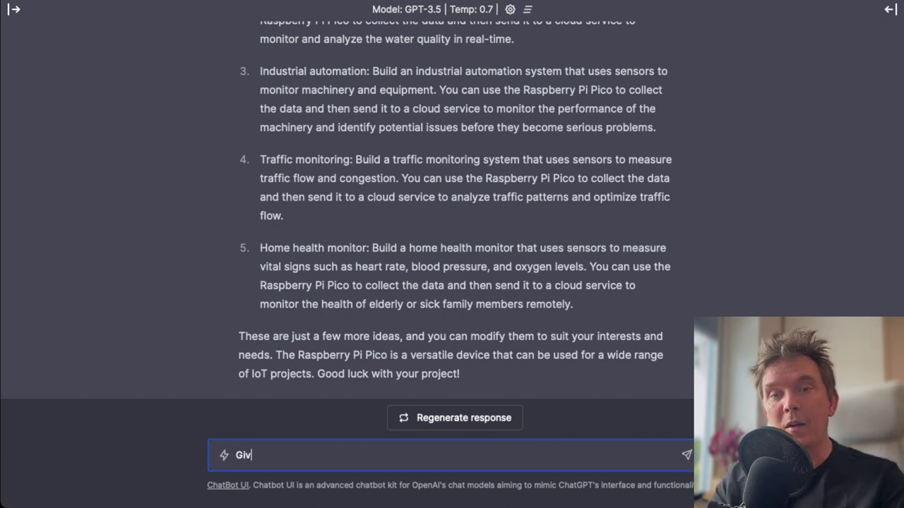
pyautogui.write('e me an example code')
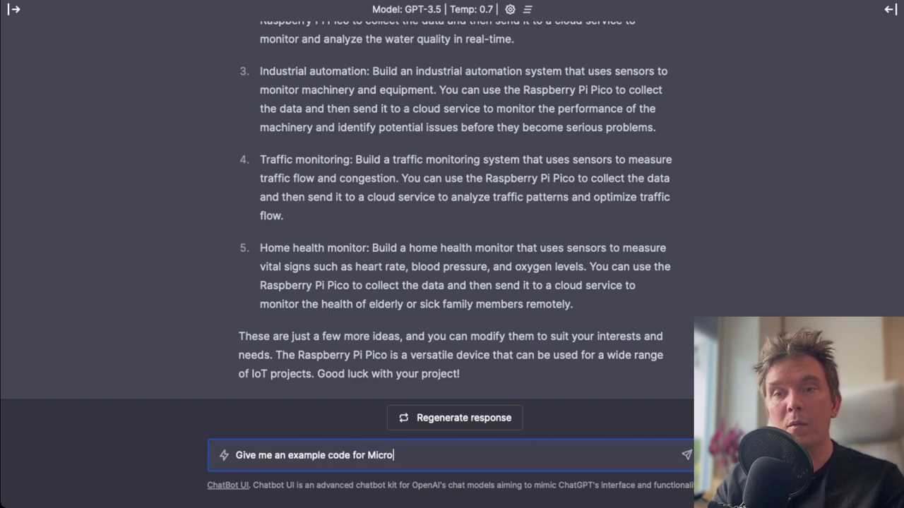
pyautogui.write('for Micropython and Raspberry')
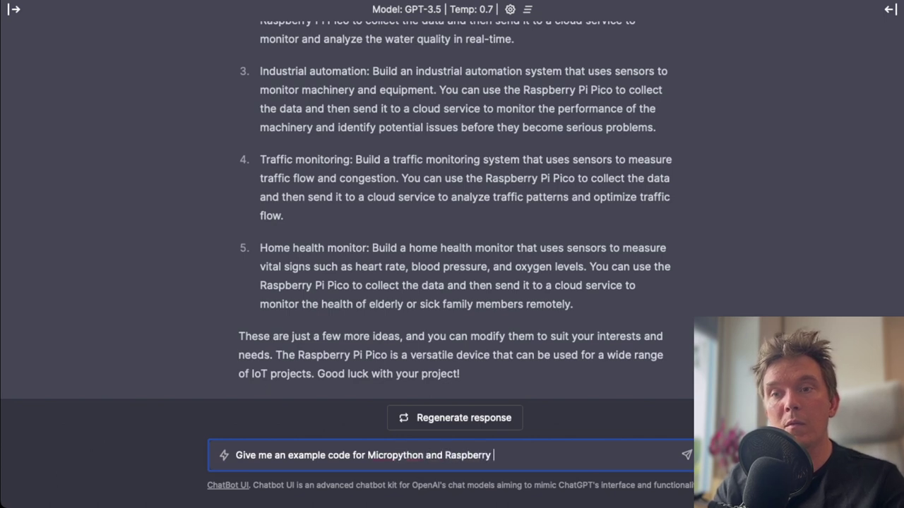
pyautogui.write(' Pico W. I want ')
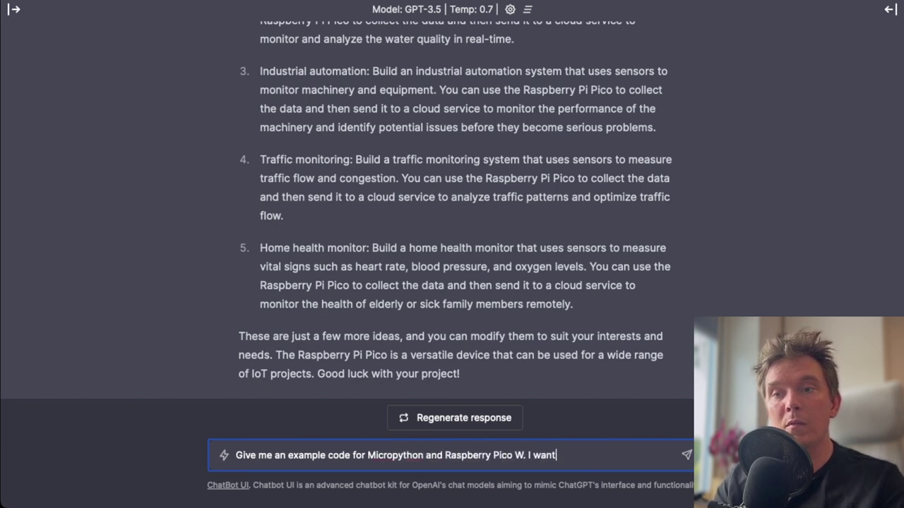
pyautogui.write('it to read a DHT11 sensor anD ')
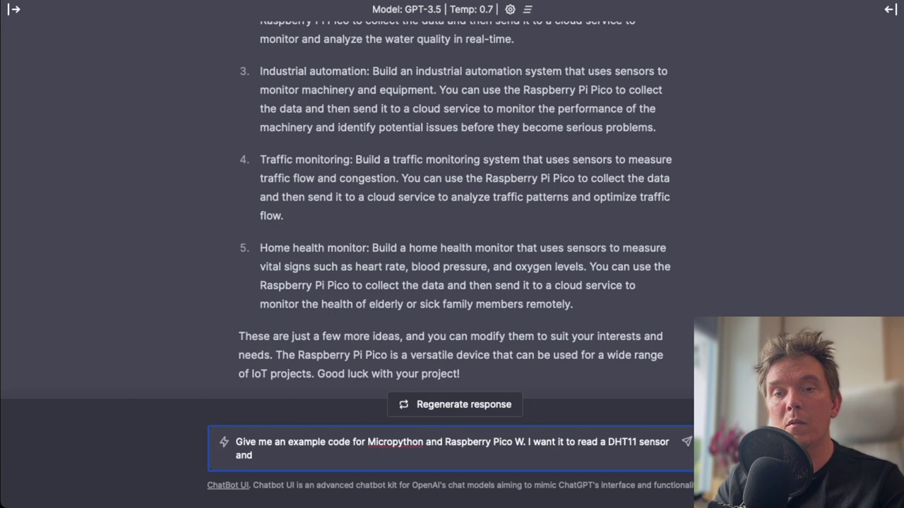
pyautogui.write('cvonn')
pyautogui.press('BackSpace')
pyautogui.press('BackSpace')
pyautogui.press('BackSpace')
pyautogui.press('BackSpace')
pyautogui.write('onnect to Wif')
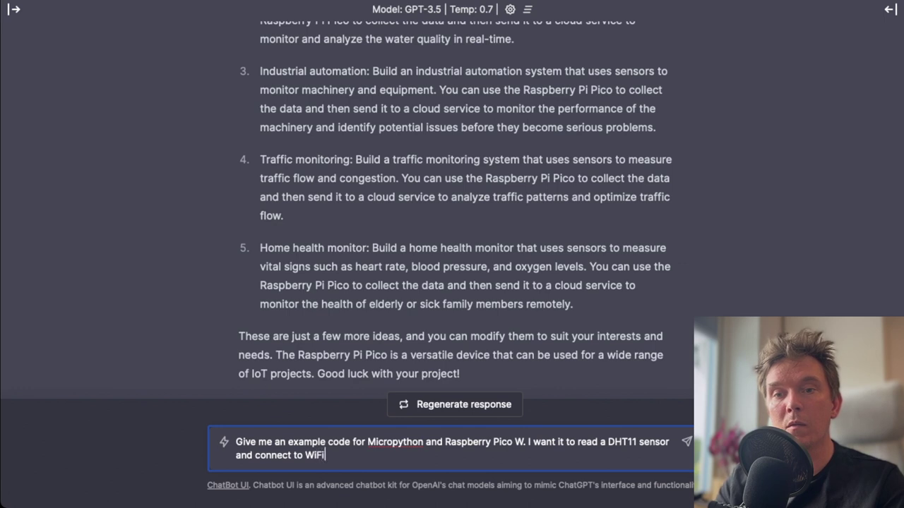
pyautogui.write('i. Also send t')
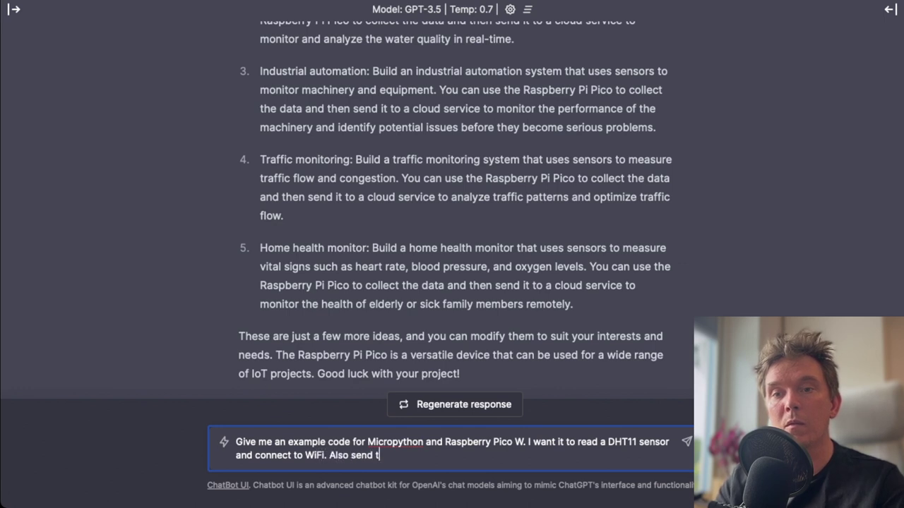
pyautogui.write('ata to an')
pyautogui.press('BackSpace')
pyautogui.press('BackSpace')
pyautogui.write('MQTT server. Go!')
# - Send the code request and highlight the first import lines of the generated example
pyautogui.press('Return')
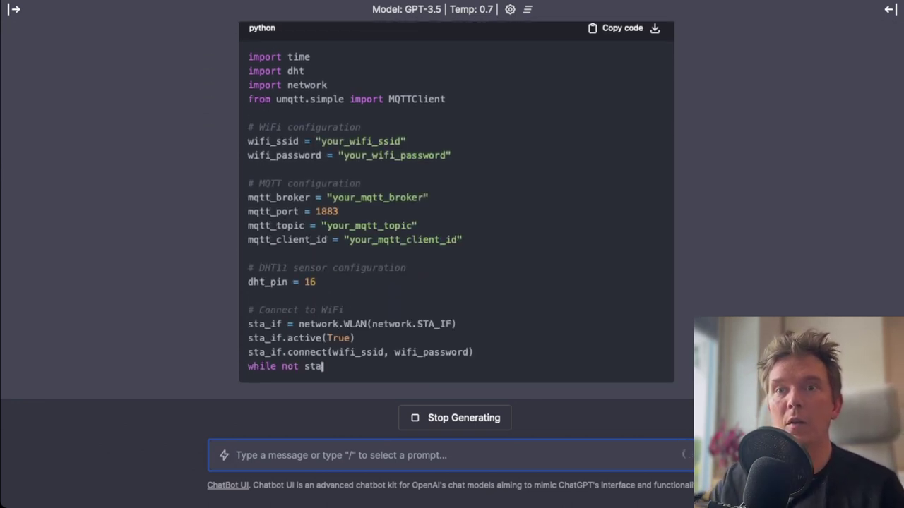
pyautogui.scroll(3, 434, 226)
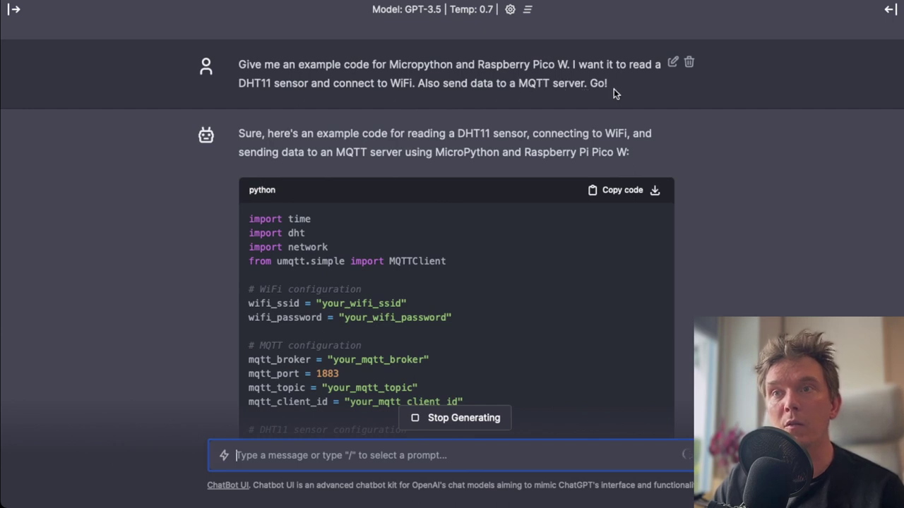
pyautogui.scroll(-3, 411, 209)
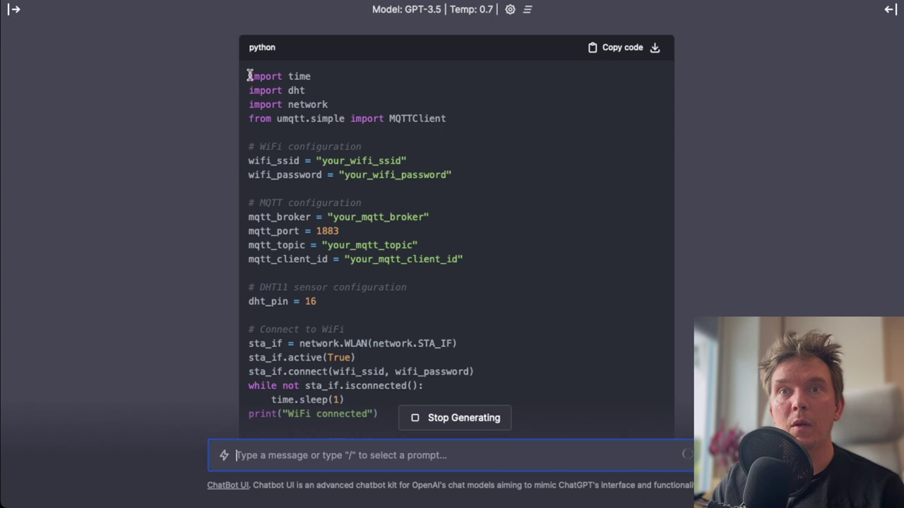
pyautogui.moveTo(249, 75); pyautogui.dragTo(453, 134)
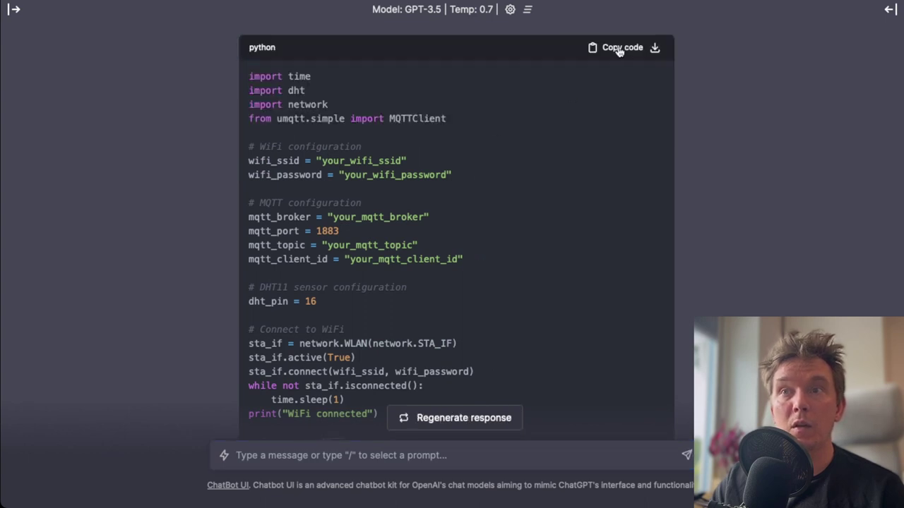
# - Read through the rest of the code and its WiFi/MQTT placeholder notes, then return to the message box
pyautogui.scroll(-3, 533, 205)
pyautogui.scroll(-4, 322, 237)
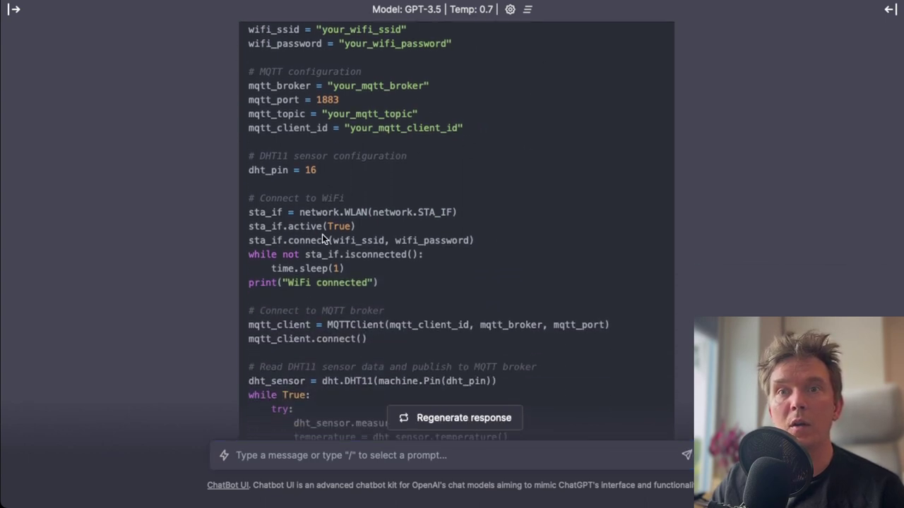
pyautogui.scroll(-6, 597, 247)
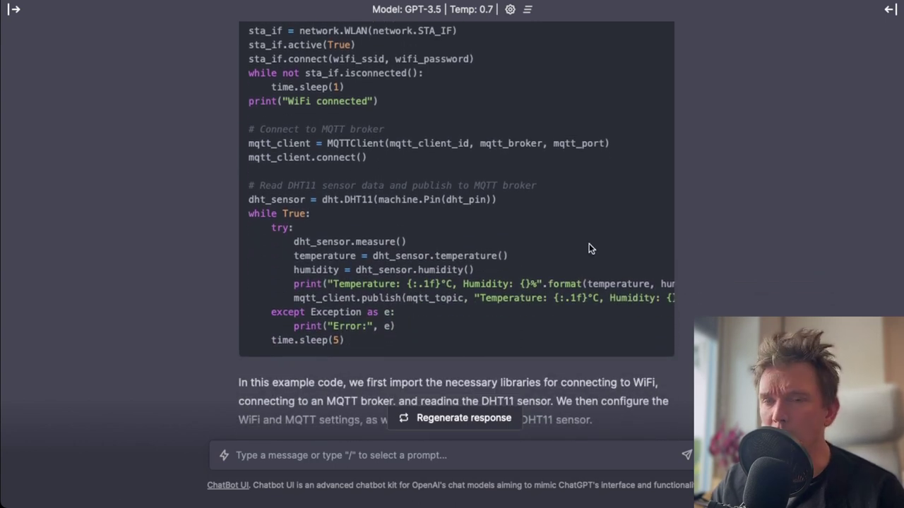
pyautogui.scroll(-2, 590, 244)
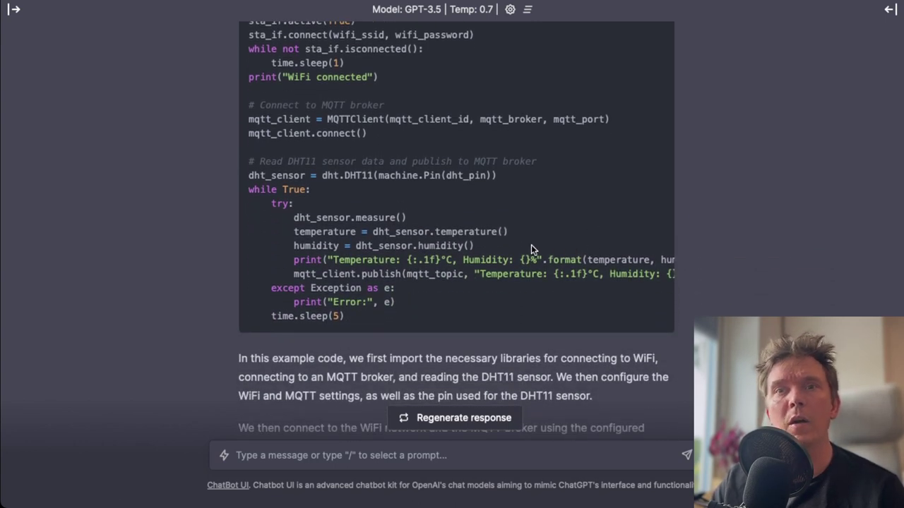
pyautogui.scroll(-3, 533, 249)
pyautogui.scroll(6, 518, 198)
pyautogui.scroll(10, 516, 194)
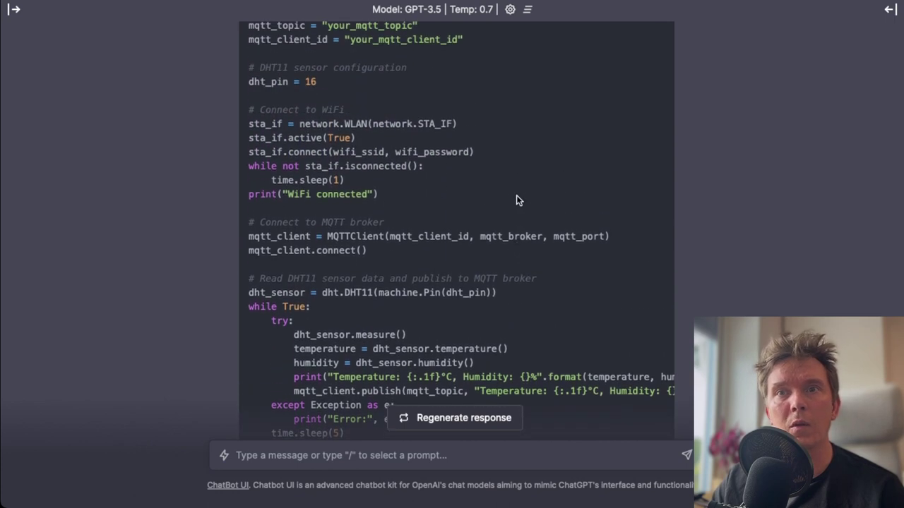
pyautogui.scroll(1, 520, 202)
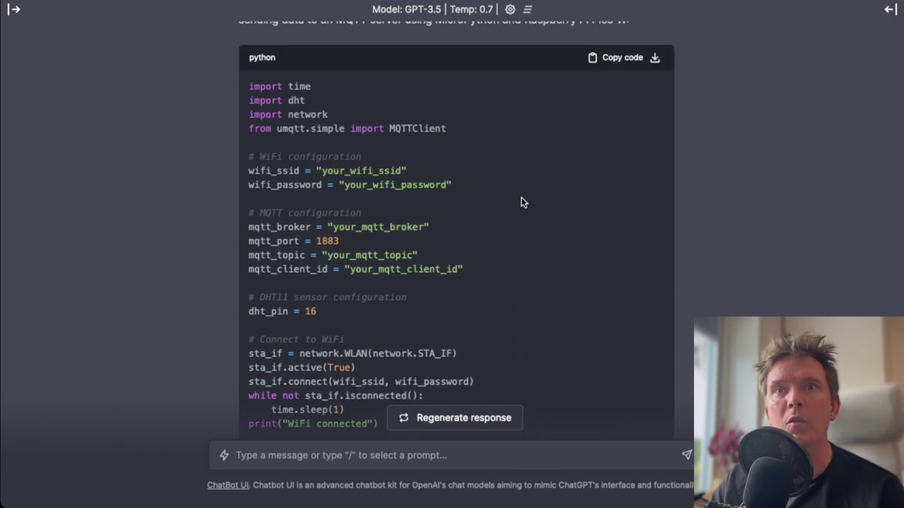
pyautogui.scroll(-2, 516, 202)
pyautogui.scroll(1, 514, 203)
pyautogui.scroll(-5, 514, 203)
pyautogui.scroll(-8, 581, 212)
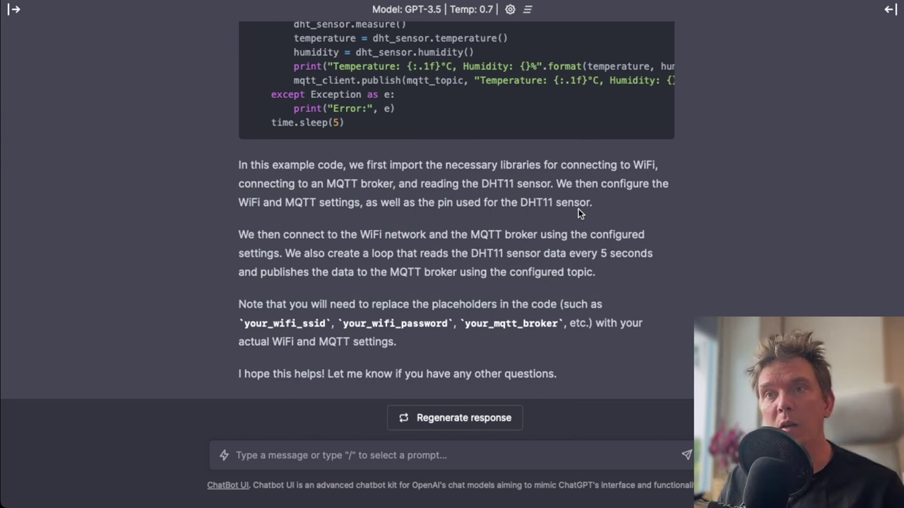
pyautogui.click(515, 448)
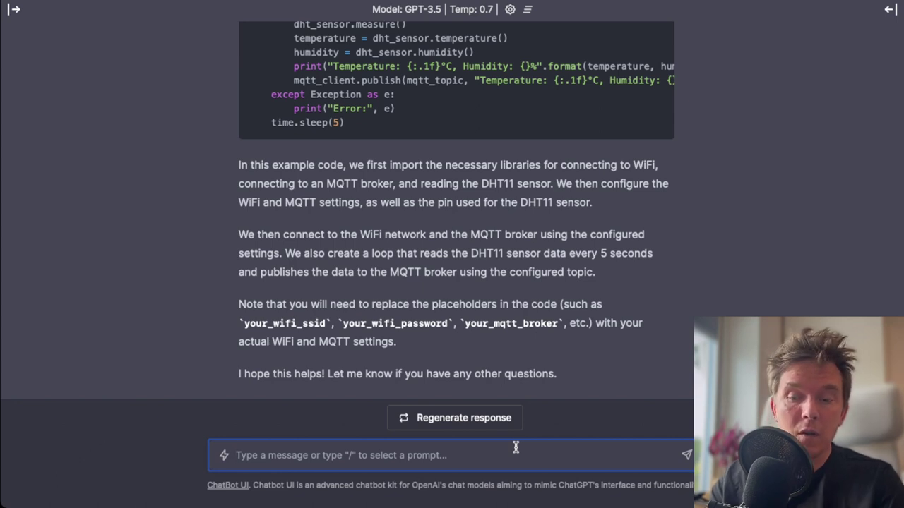
# - Send 'Can you explain the code' to get a walkthrough of the example
pyautogui.write('Can you explain the code')
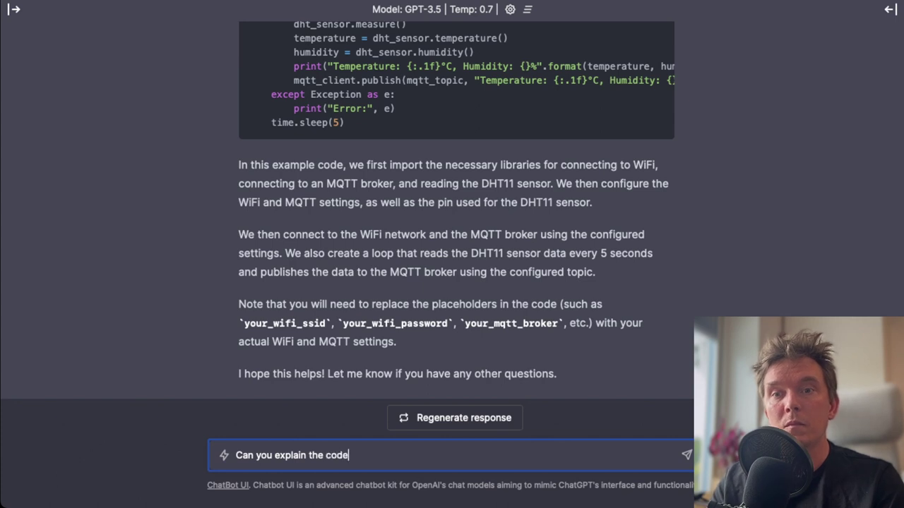
pyautogui.press('Return')
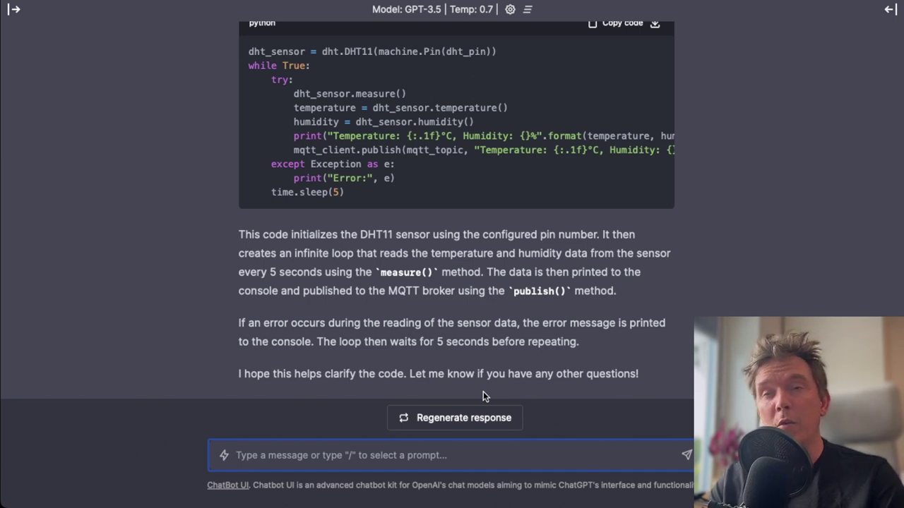
# - Ask how to avoid putting the WiFi credentials directly in the code
pyautogui.write('GH')
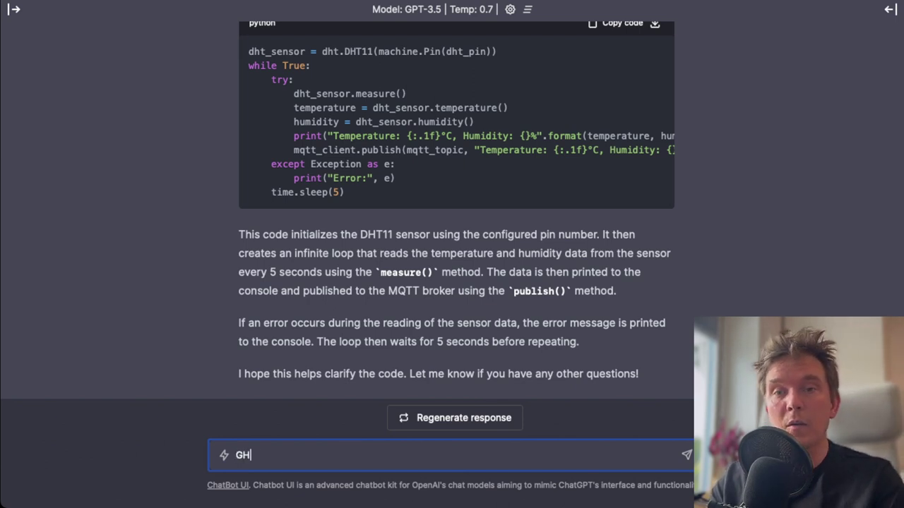
pyautogui.press('BackSpace')
pyautogui.write('It doesnt seem')
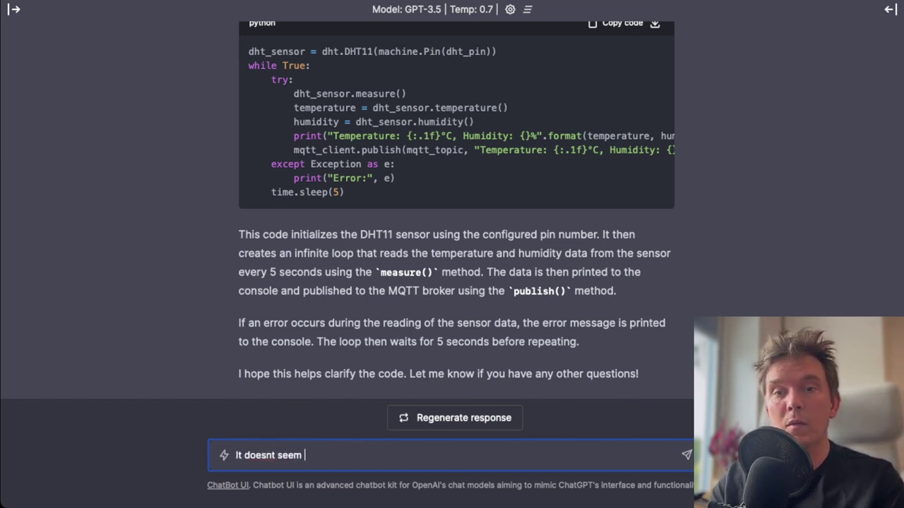
pyautogui.write(' very secure')
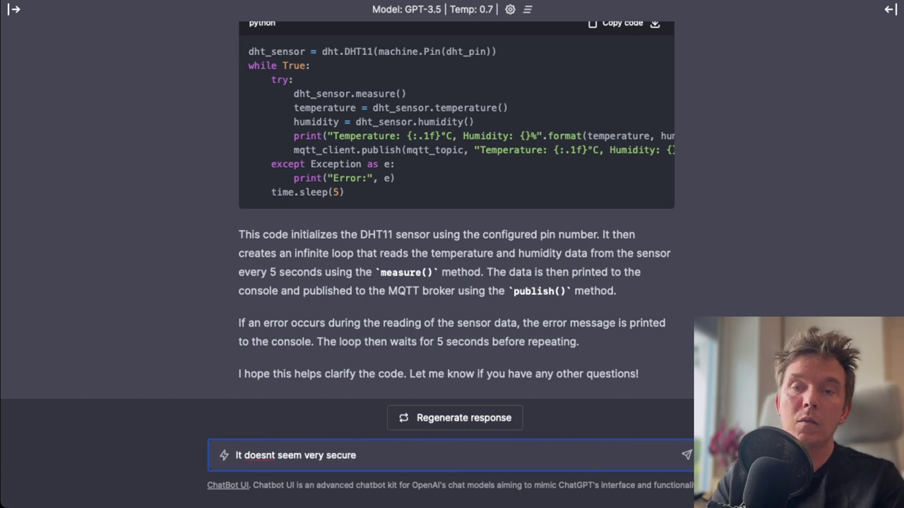
pyautogui.write(' just putting ')
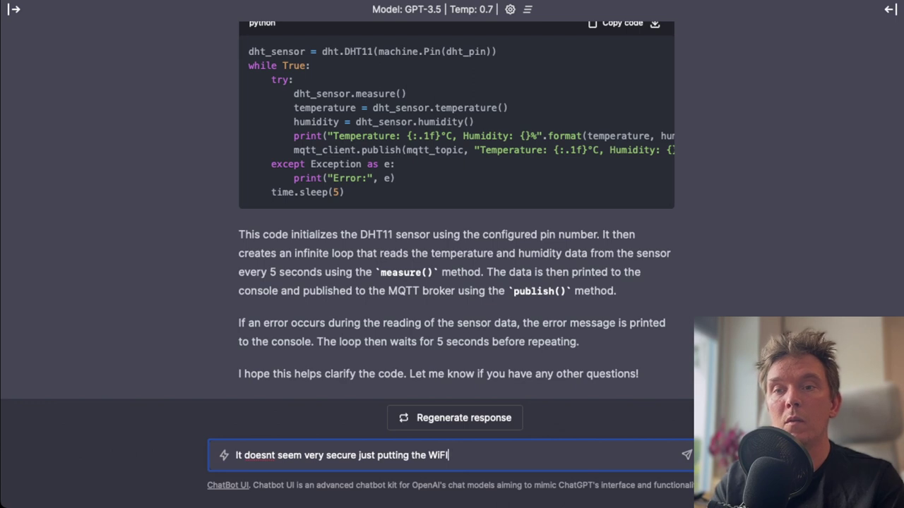
pyautogui.write('the WiFi codes etc directly in code. How should I do this?')
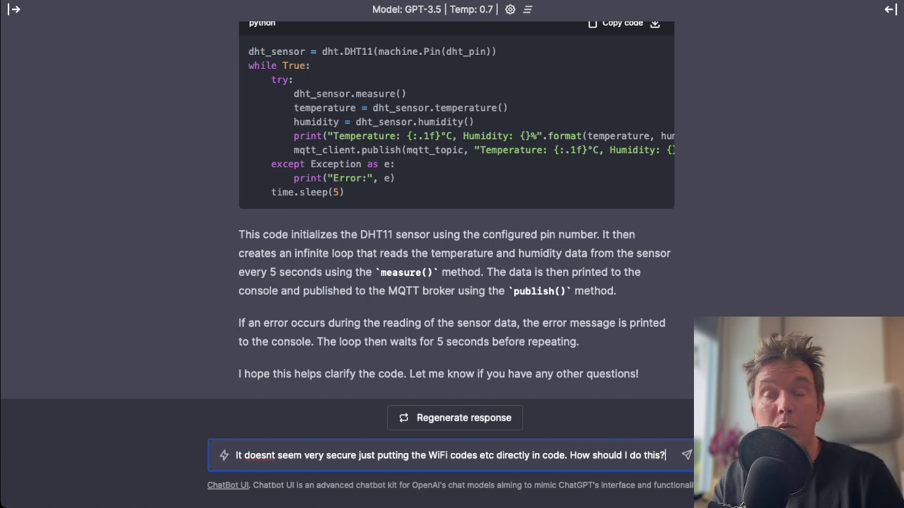
pyautogui.press('Return')
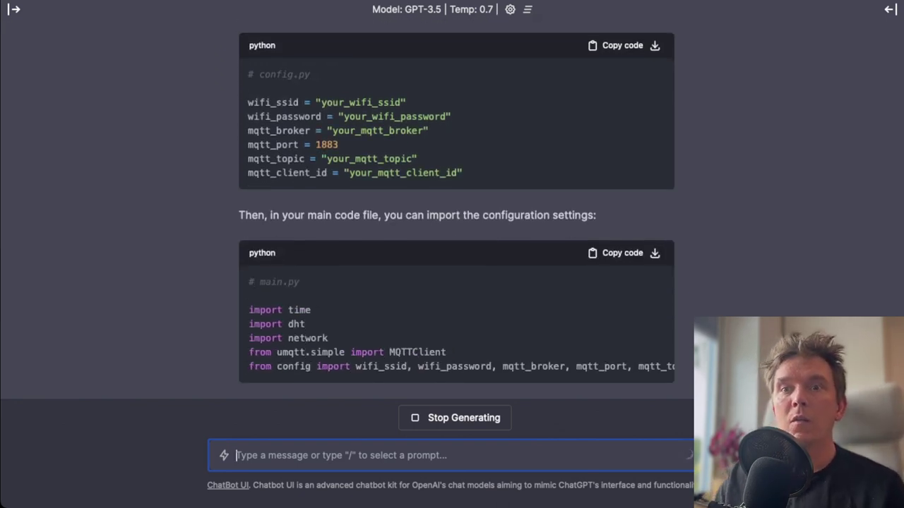
# - Inspect the config.py approach, highlighting main.py lines and the imported credential names
pyautogui.scroll(5, 612, 276)
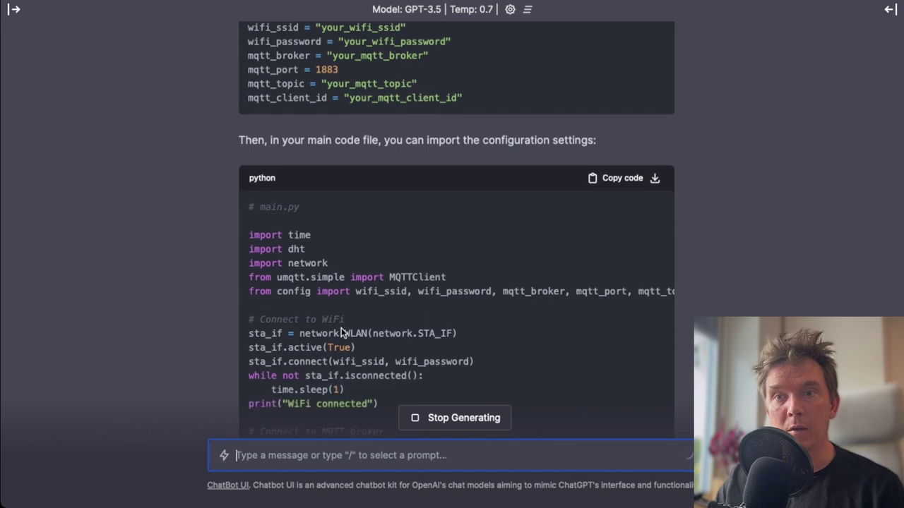
pyautogui.moveTo(249, 291); pyautogui.dragTo(414, 291)
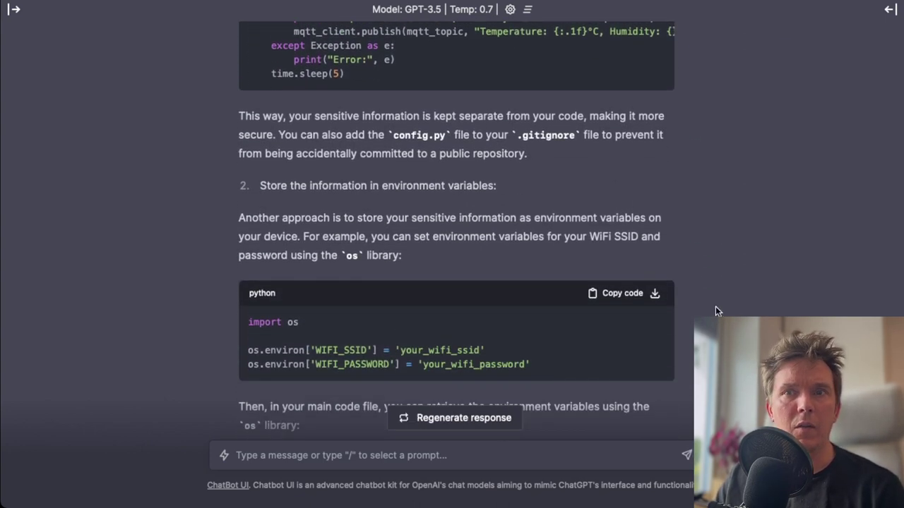
pyautogui.scroll(5, 700, 311)
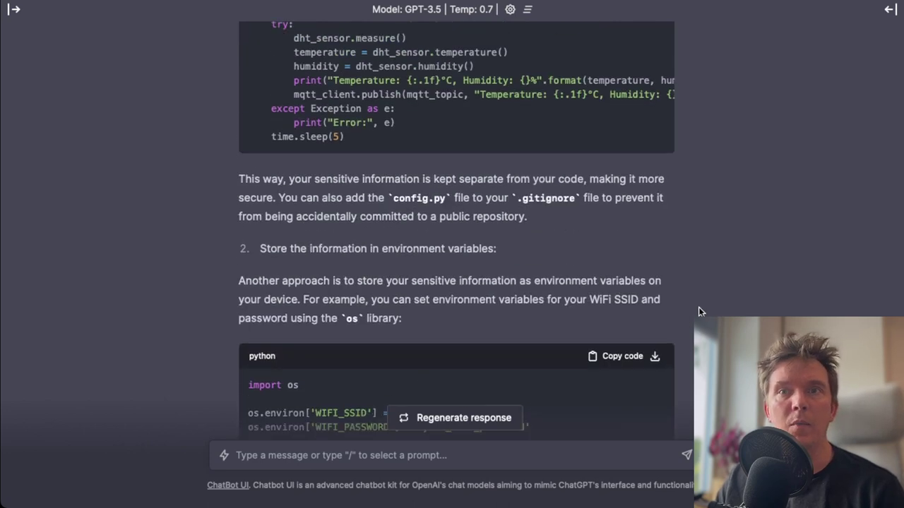
pyautogui.scroll(5, 413, 125)
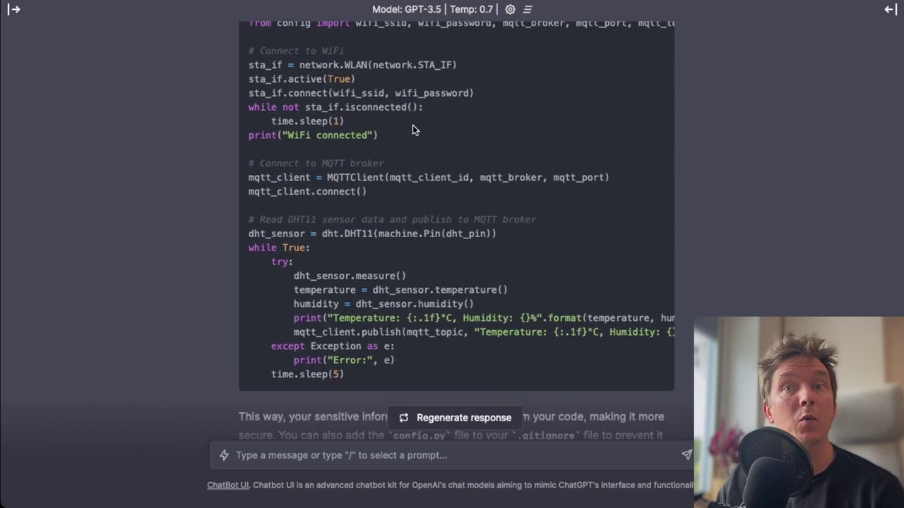
pyautogui.moveTo(380, 132); pyautogui.dragTo(507, 132)
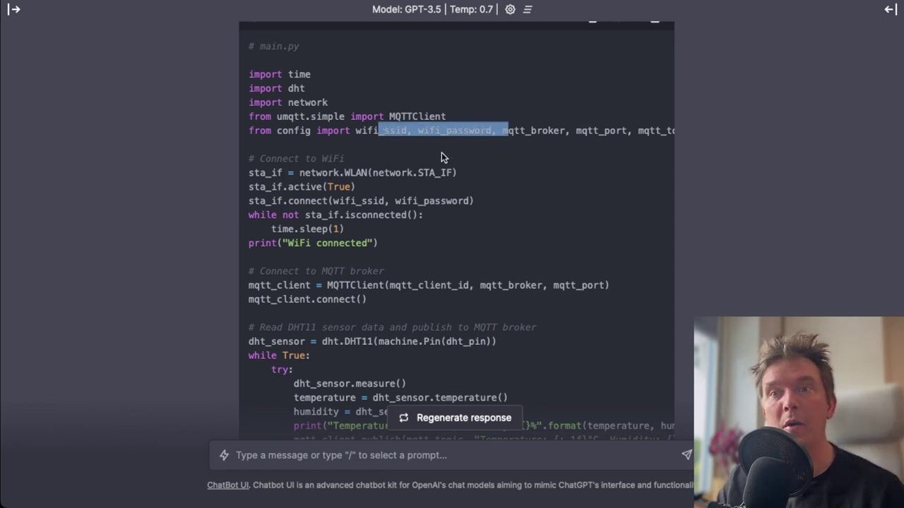
pyautogui.click(519, 131)
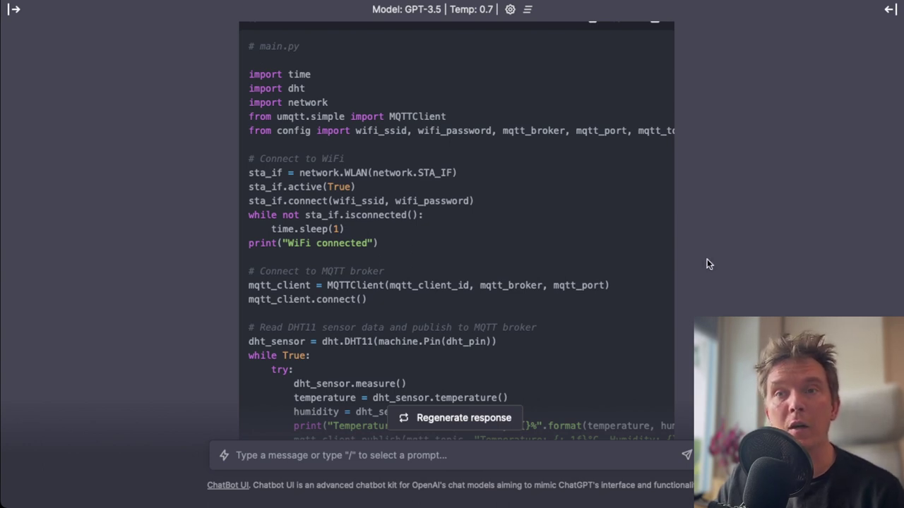
# - Read the second option using os environment variables and the dotenv tip
pyautogui.scroll(-1, 709, 262)
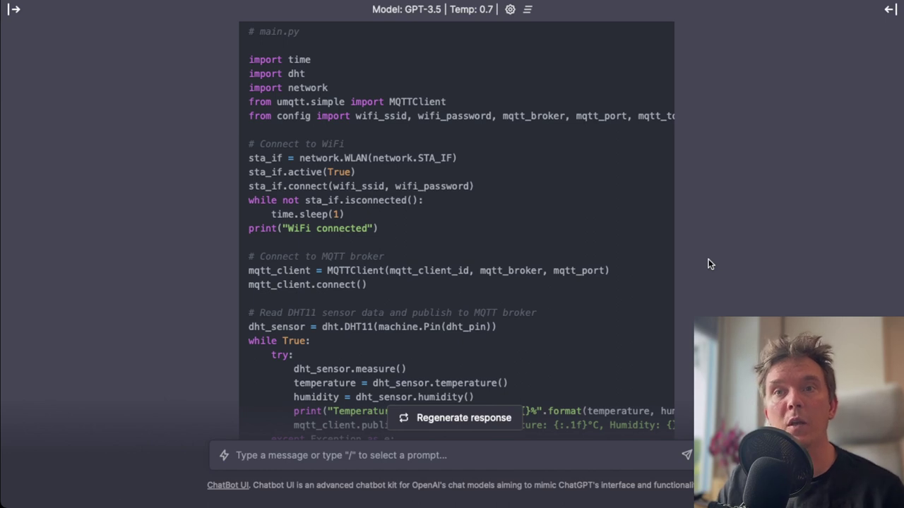
pyautogui.scroll(-5, 712, 263)
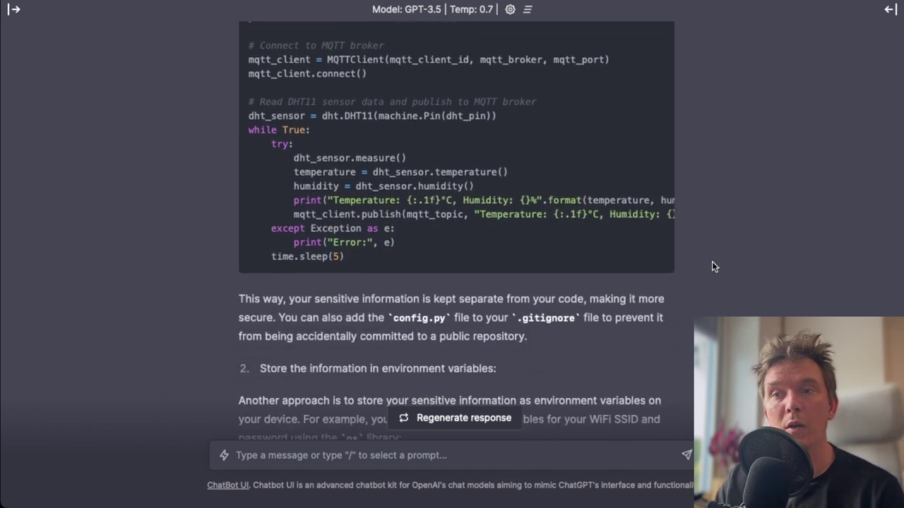
pyautogui.scroll(-2, 712, 266)
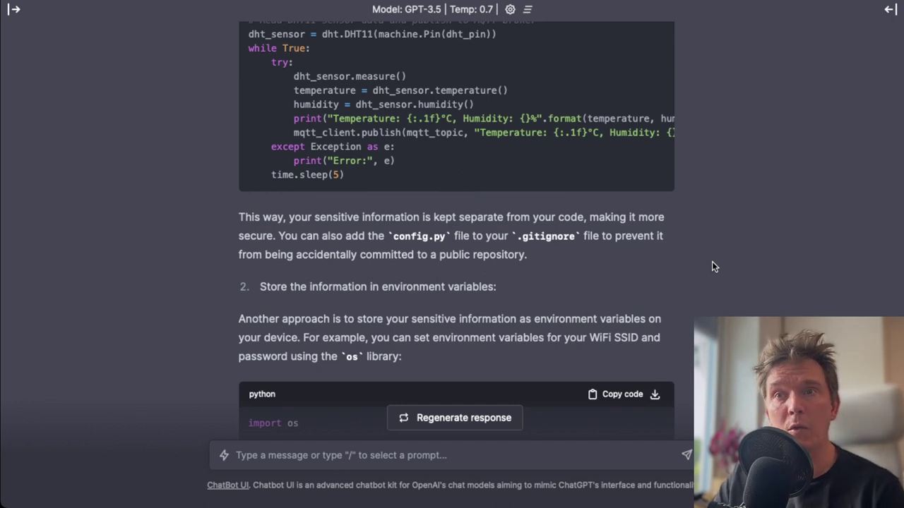
pyautogui.scroll(-5, 726, 262)
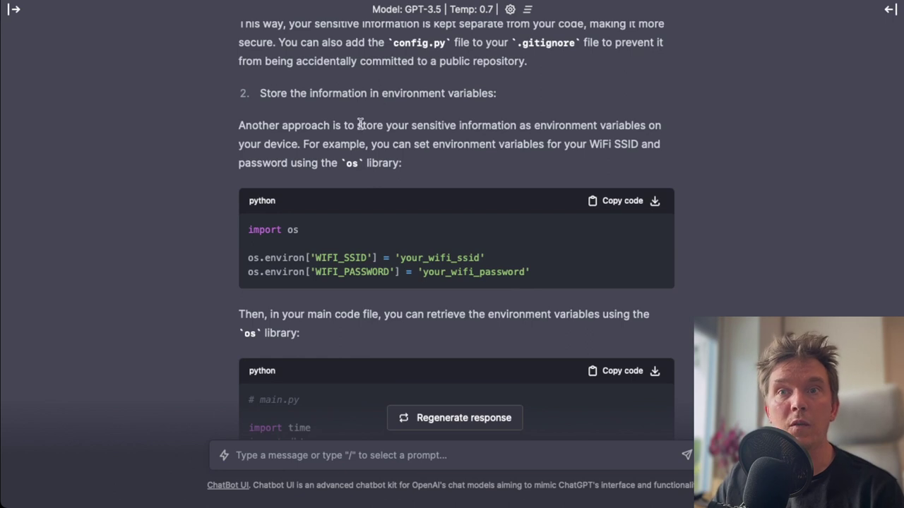
pyautogui.scroll(-6, 769, 293)
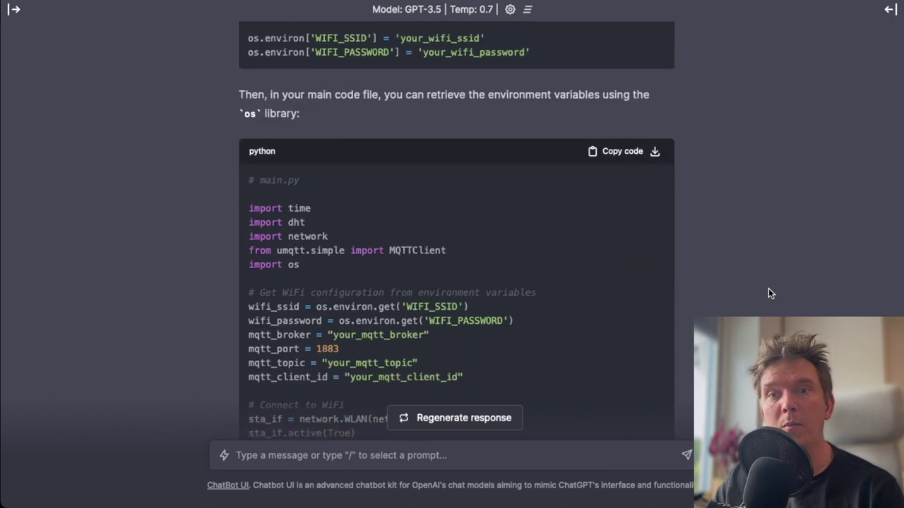
pyautogui.scroll(6, 770, 293)
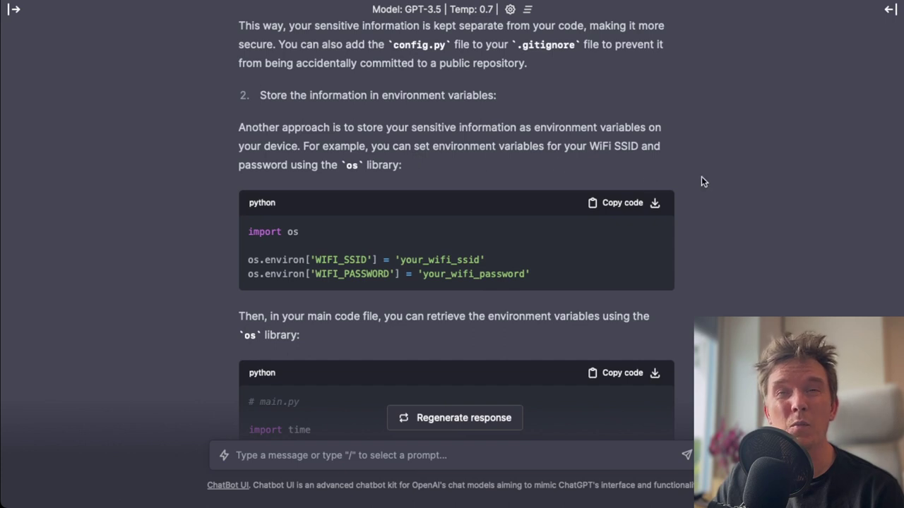
pyautogui.scroll(-4, 702, 255)
pyautogui.scroll(-1, 704, 254)
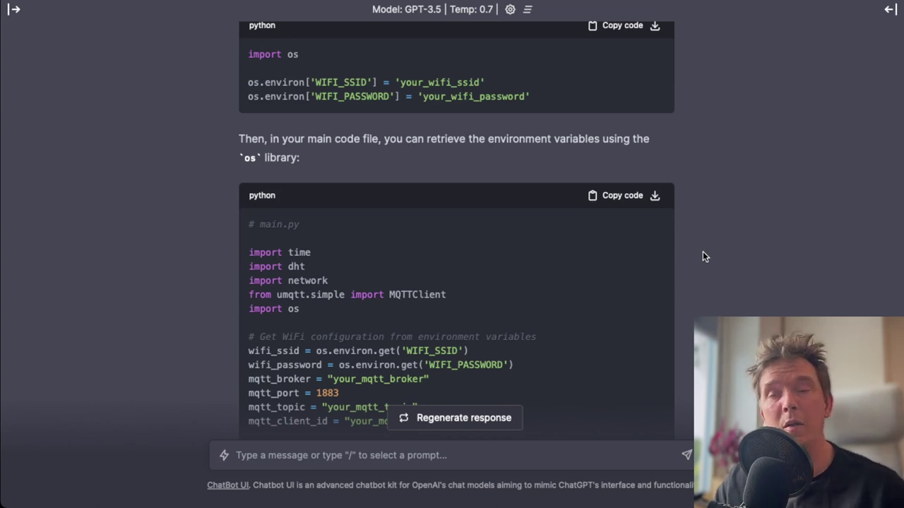
pyautogui.scroll(-12, 705, 252)
pyautogui.scroll(-1, 706, 252)
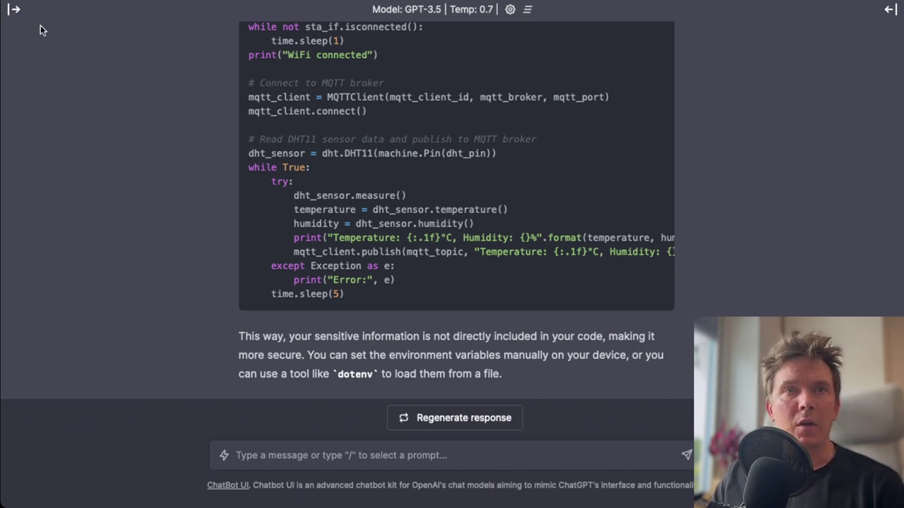
# - Start a new blank conversation and switch its model to GPT-4
pyautogui.click(14, 10)
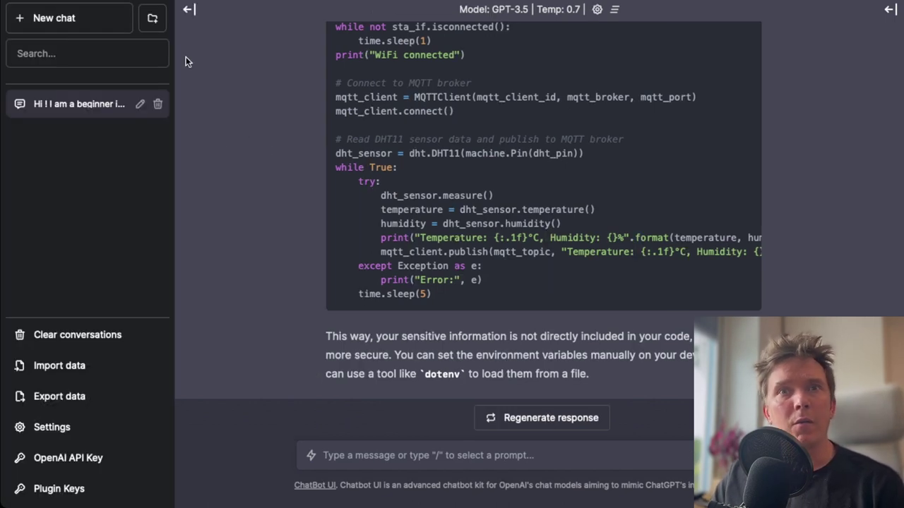
pyautogui.click(69, 20)
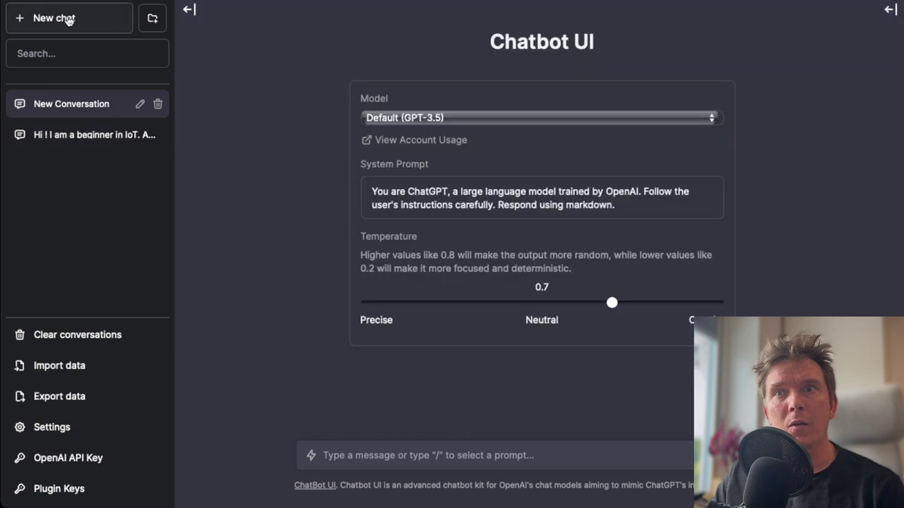
pyautogui.click(469, 118)
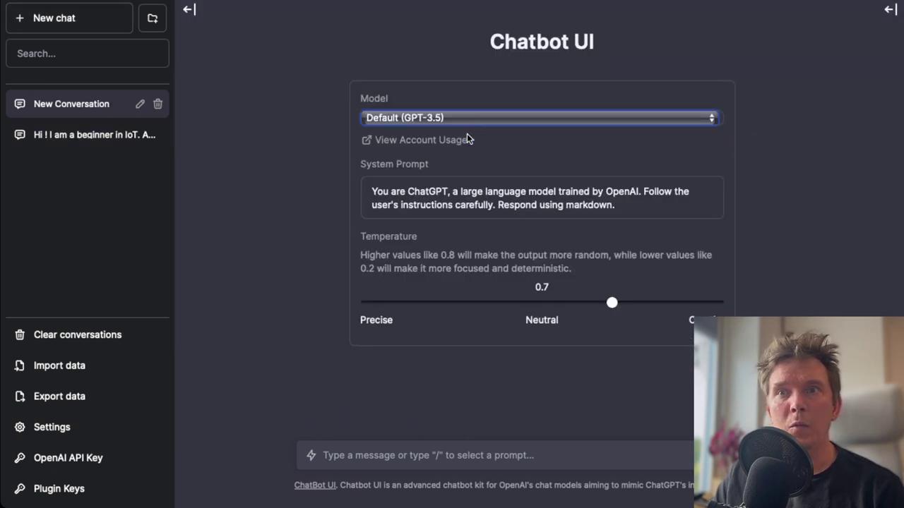
pyautogui.click(468, 139)
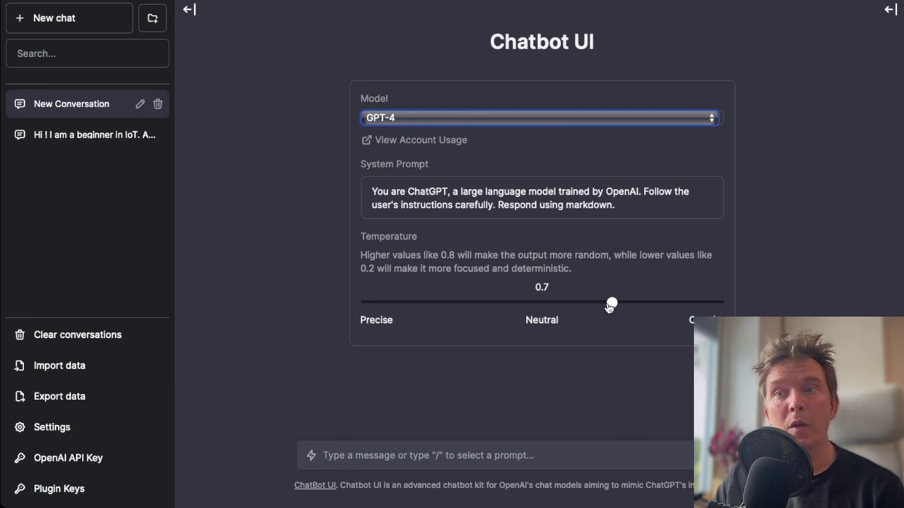
# - Keep the temperature at 0.7 and hide the conversation list
pyautogui.moveTo(609, 307)
pyautogui.mouseDown()
pyautogui.moveTo(538, 305)
pyautogui.moveTo(683, 305)
pyautogui.moveTo(378, 308)
pyautogui.moveTo(722, 305)
pyautogui.moveTo(613, 305)
pyautogui.mouseUp()
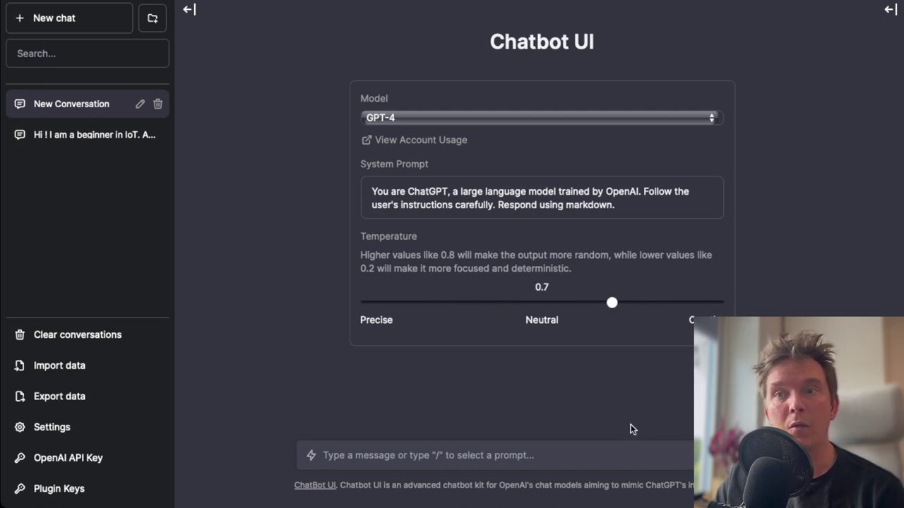
pyautogui.click(464, 448)
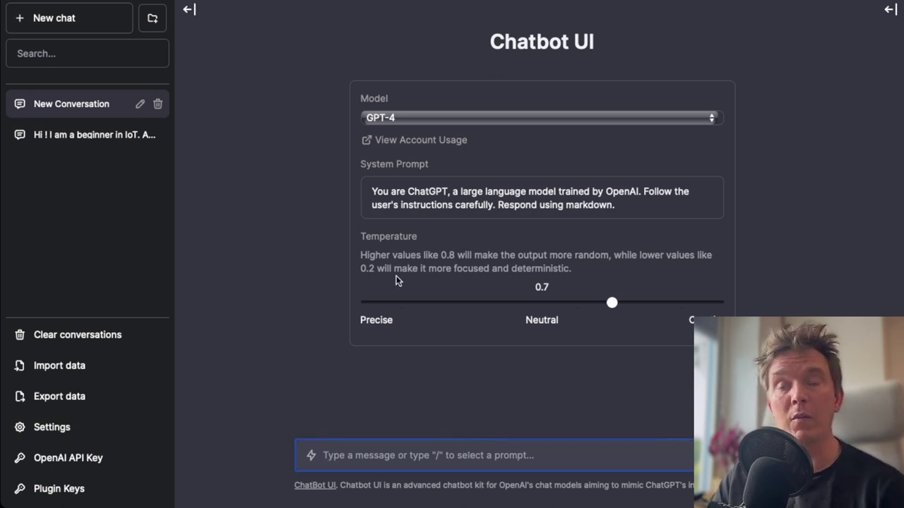
pyautogui.click(189, 9)
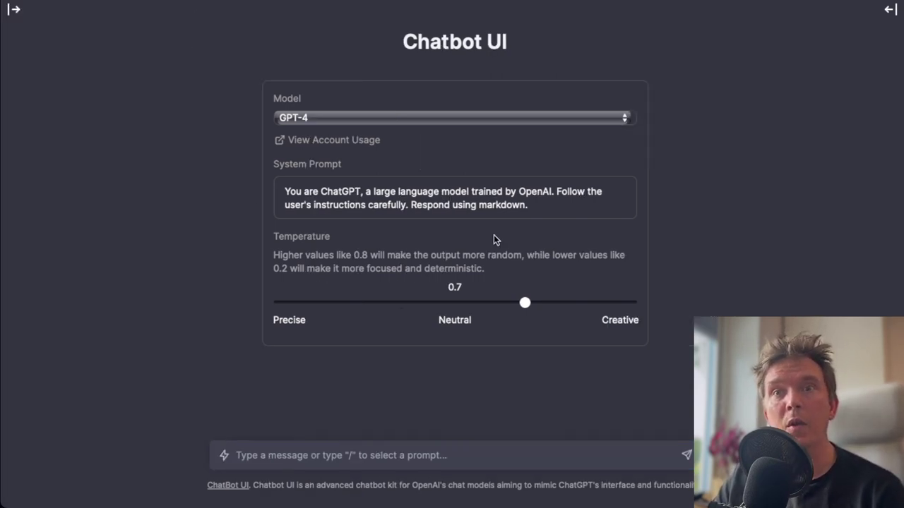
pyautogui.click(513, 452)
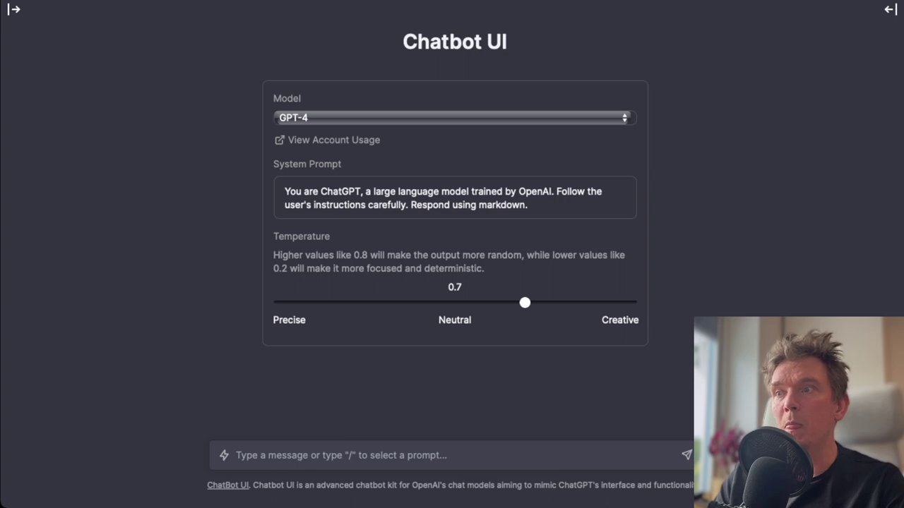
# - Paste the starter-kit parts-list prompt asking for simple first-project ideas, review it, and send it to GPT-4
pyautogui.click(382, 465)
pyautogui.write('Hi! I am a beginner in IoT and I want to develop a project in a course Applied IoT. I am free to choose my own project and want to get some support here. I have bought a start package containing the following.  1× 41019114 Raspberry Pi Pico WH 1× 10160840 Kopplingsdäck 840 anslutningar 1× 41003290 USB-kabel A- hane – micro B 5p hane 1.8m 20× 41012684 Labbsladd 30cm hane/hane 10× 41012686 Labbsladd 30cm hona/hane 10× 40810233 Motstånd kolfilm 0.25W 330ohm (330R) 10× 40810256 Motstånd kolfilm 0.25W 560ohm (560R) 10× 40810310 Motstånd kolfilm 0.25W 1kohm (1k) 10× 40810410 Motstånd kolfilm 0.25W 10kohm (10k) 5× 40307020 LED 5mm röd diffus 1500mcd 5× 40307021 LED 5mm gul diffus 1500mcd 5× 40307023 LED 5mm grön diffus 80mcd 2× 40850001 Fotomotstånd CdS 4-7 kohm 1× 41004308 Tilt switch 1× 41011628 MCP9700 TO-92 Temperaturgivare 1× 41015984 TLV49645 SIP-3 Hall-effektsensor digital 1× 41011480 Magnet Neo35 Ø5mm x 5mm 1× 41015728 Digital temperatur- och fuktsensor DHT11  I now want you to help me first with some basic ideas on how to choose a very limited first project so I can start learning.')
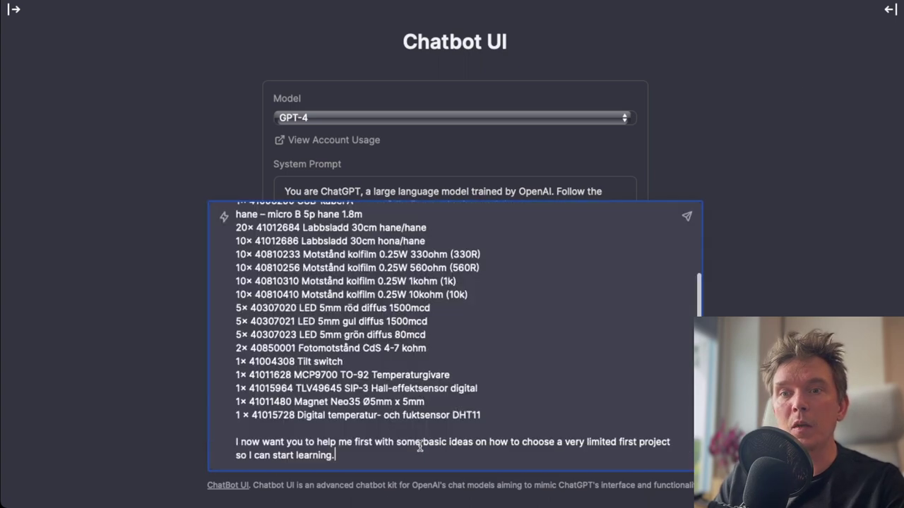
pyautogui.scroll(5, 494, 381)
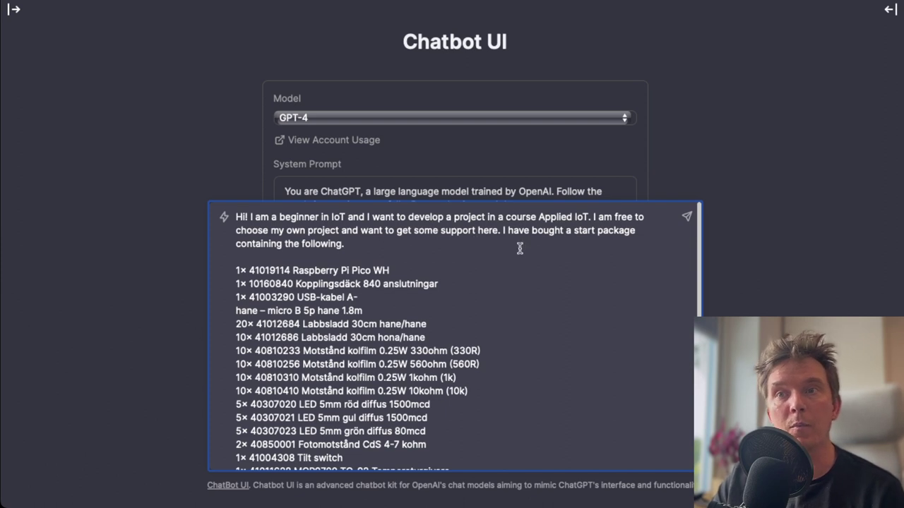
pyautogui.scroll(-1, 621, 217)
pyautogui.scroll(-2, 426, 244)
pyautogui.scroll(-5, 444, 343)
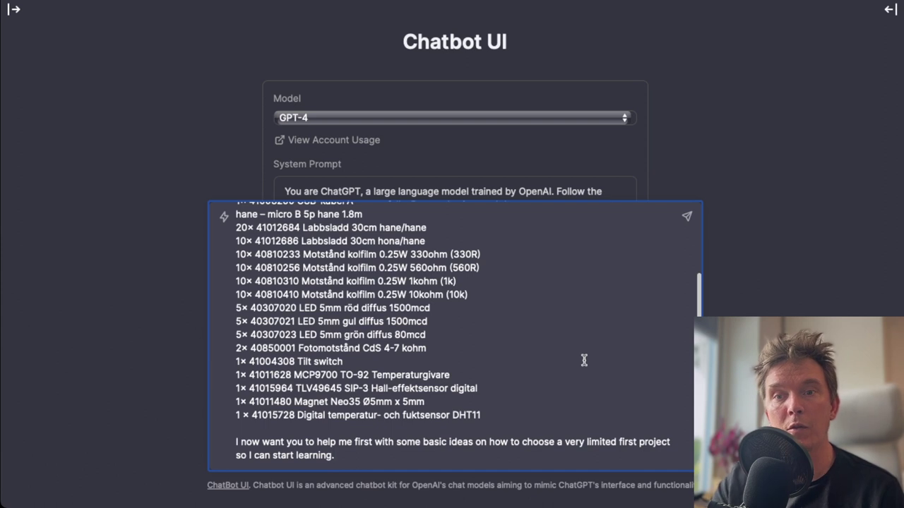
pyautogui.press('Return')
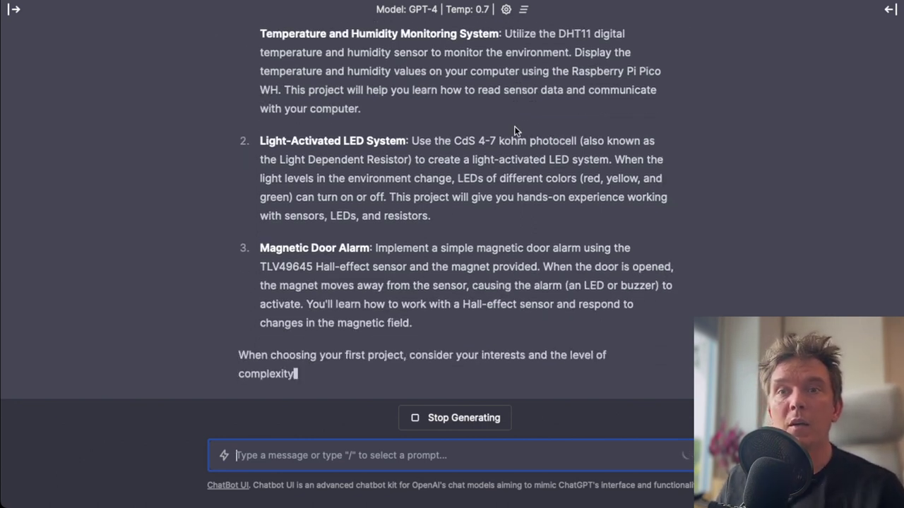
# - Scroll through GPT-4's reply: temperature and humidity monitor, light-activated LED system, magnetic door alarm
pyautogui.scroll(3, 544, 117)
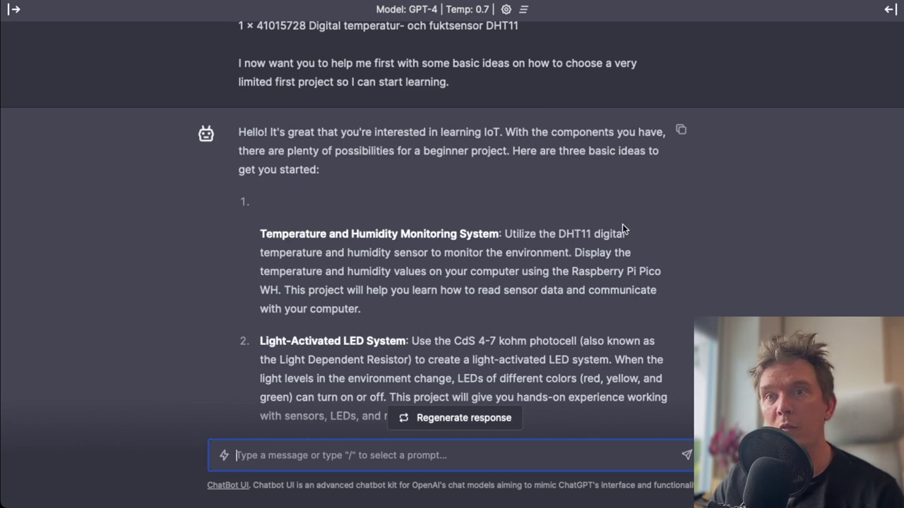
pyautogui.scroll(-1, 633, 233)
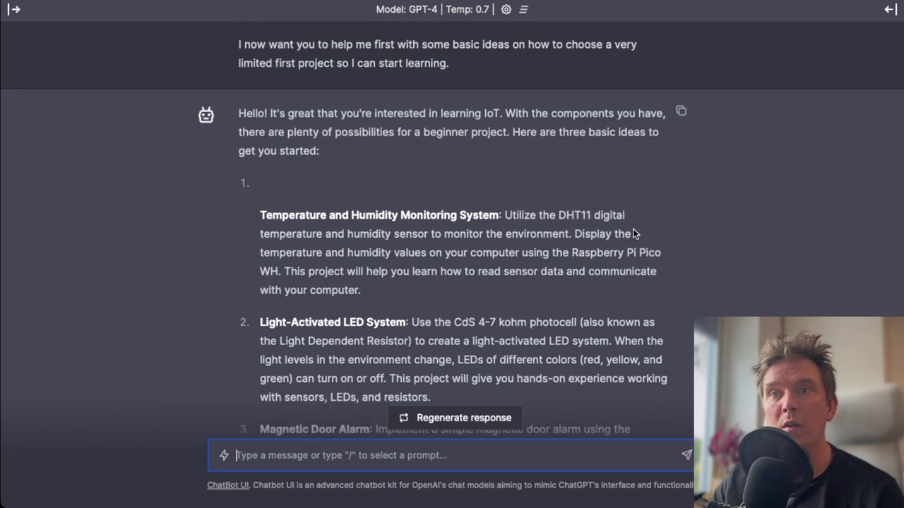
pyautogui.scroll(-1, 635, 232)
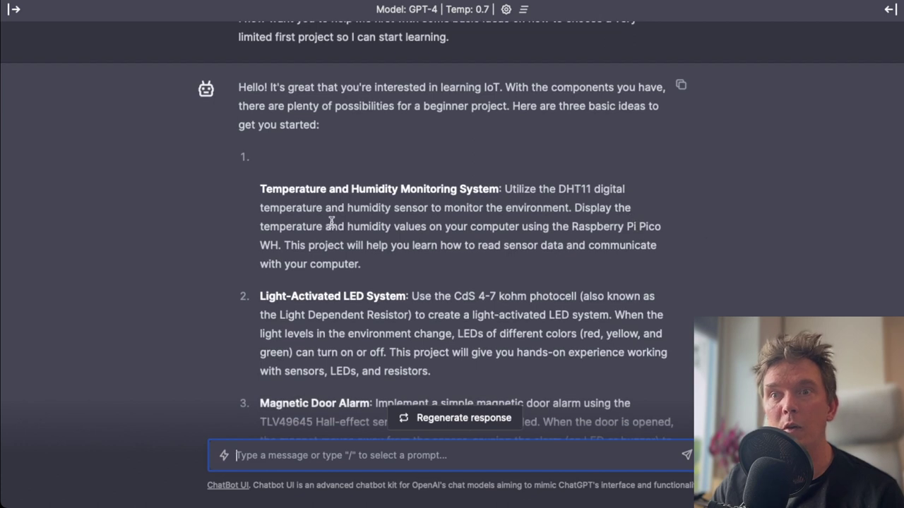
pyautogui.scroll(-2, 423, 219)
pyautogui.scroll(-1, 369, 230)
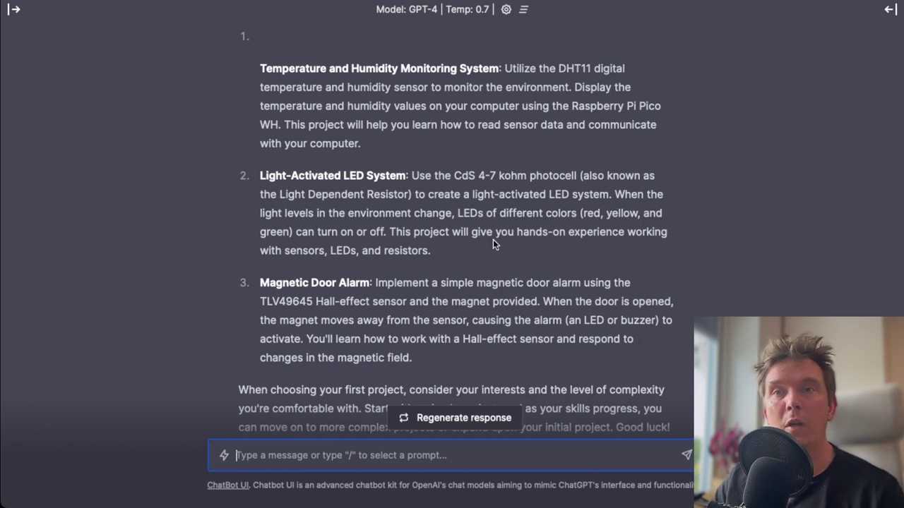
pyautogui.scroll(-2, 494, 241)
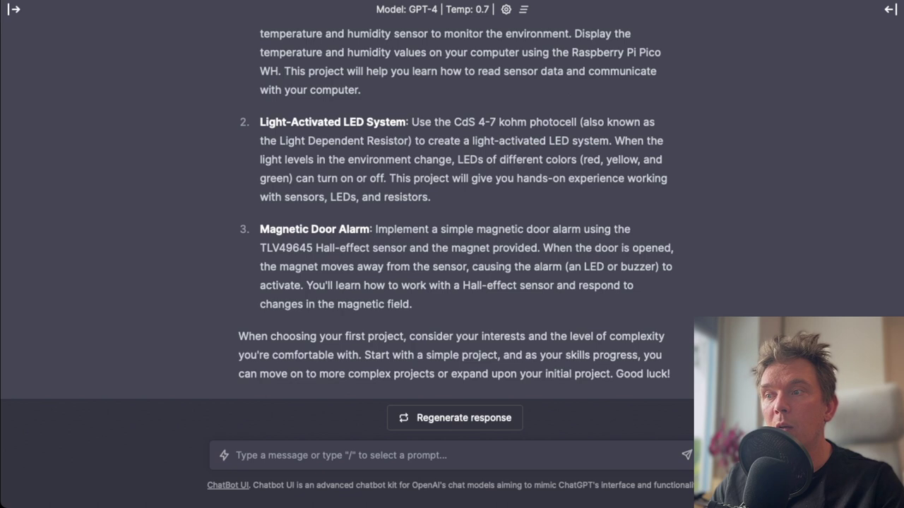
# - Paste the Mac M1 MicroPython getting-started question, drop the kit-unpacking sentence, and send it
pyautogui.click(298, 453)
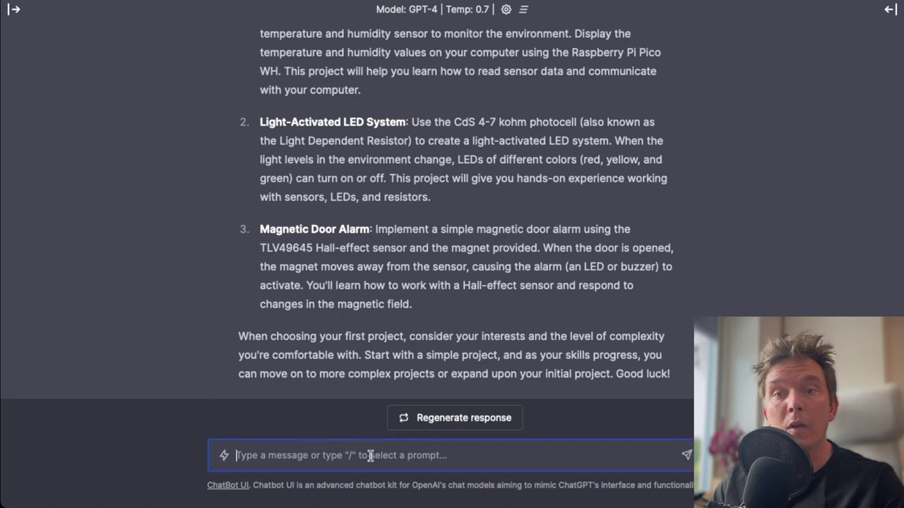
pyautogui.write("Thank you. Let's start with the basic temp and humidity. I have just unpacked my things. They tell me that I should use something called MicroPython and that I need some kind of connectivity. Remember, I am a total beginner in this area. Can you just help me get started. Btw, I have Mac M1 (if that matters).")
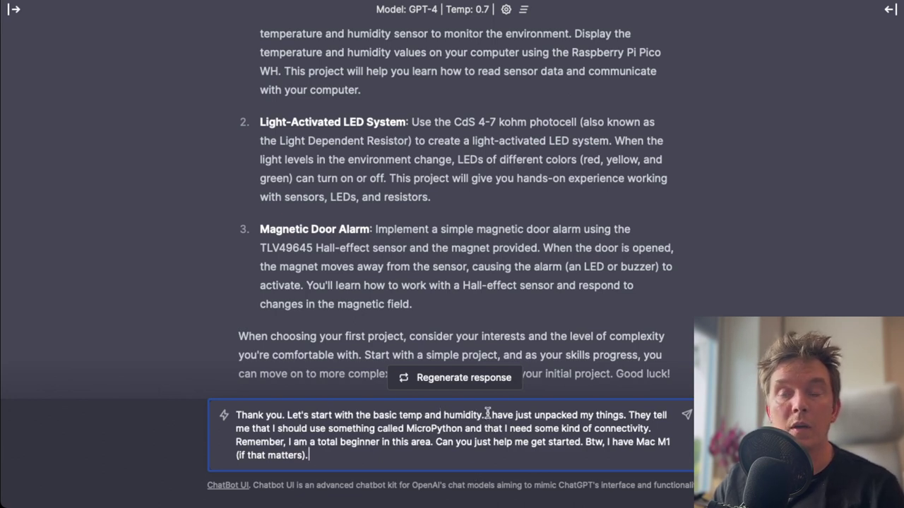
pyautogui.moveTo(484, 417); pyautogui.dragTo(630, 416)
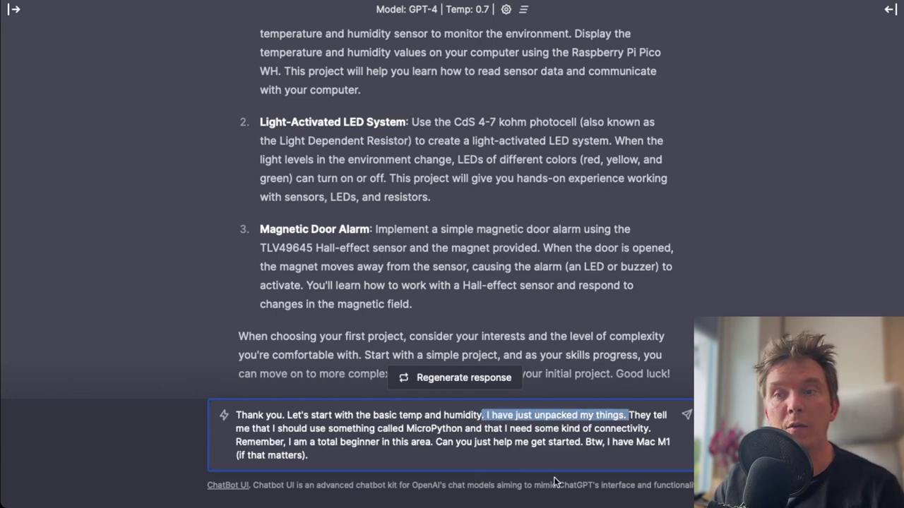
pyautogui.click(631, 416)
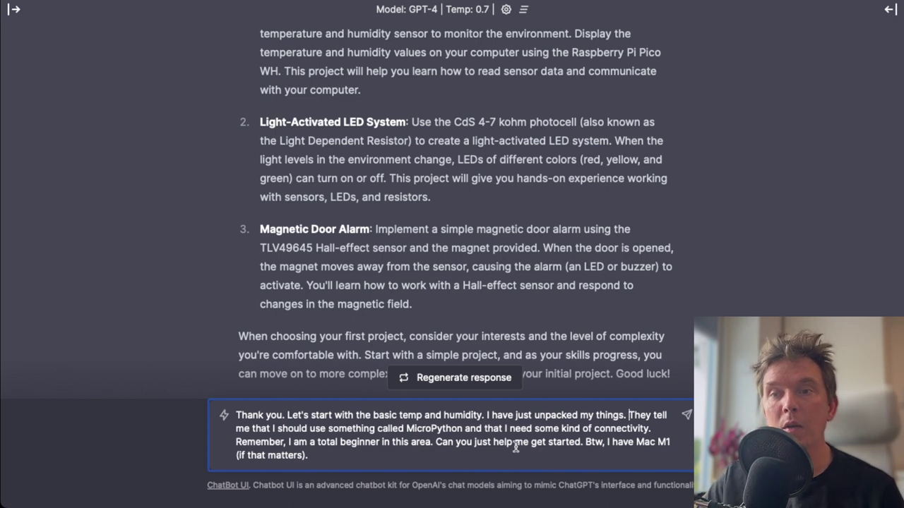
pyautogui.press('super+Down')
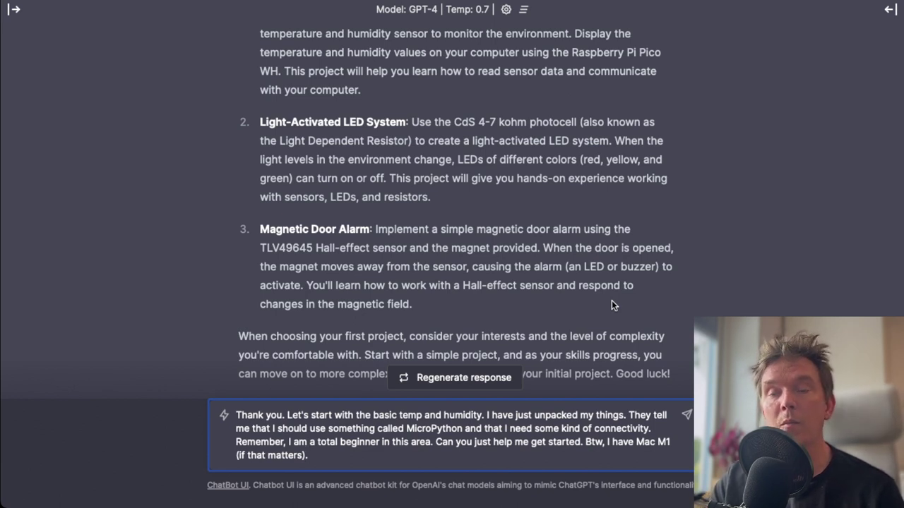
pyautogui.press('Return')
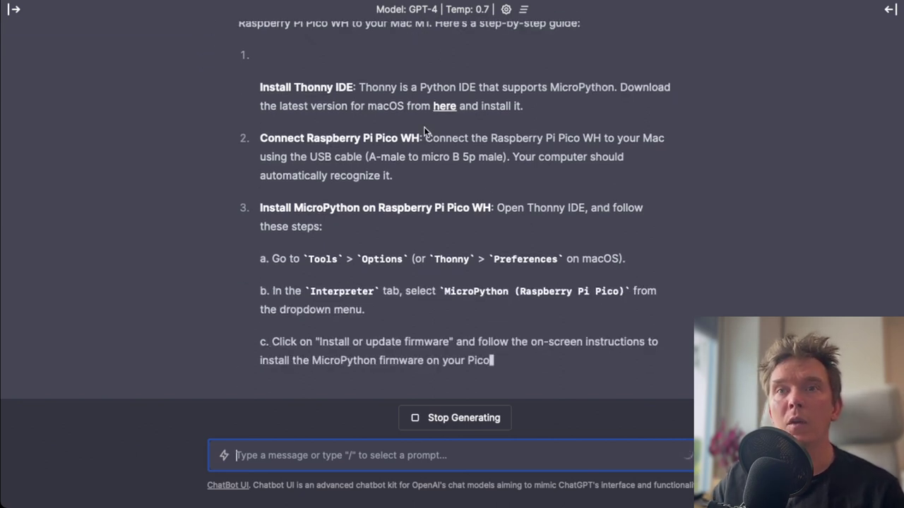
# - Read the guide, highlighting the Thonny interpreter setup steps and the three DHT11 wiring lines
pyautogui.scroll(5, 594, 374)
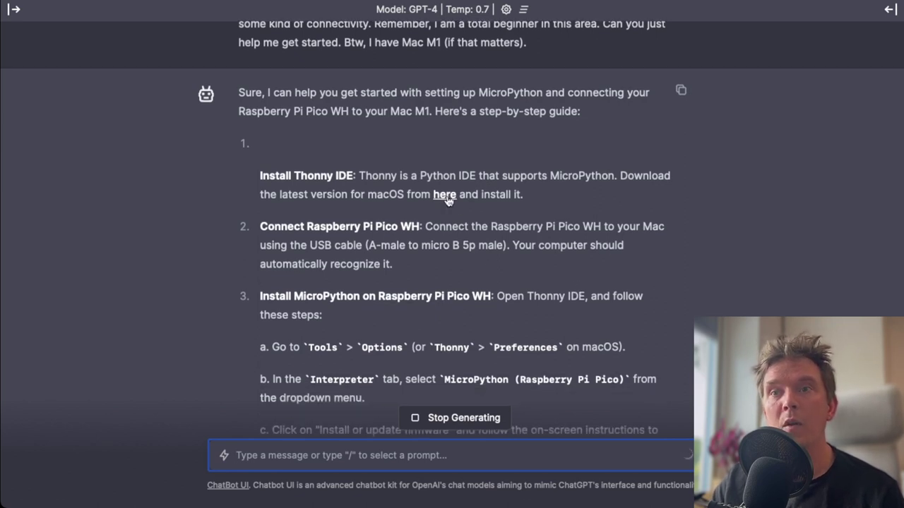
pyautogui.doubleClick(444, 196)
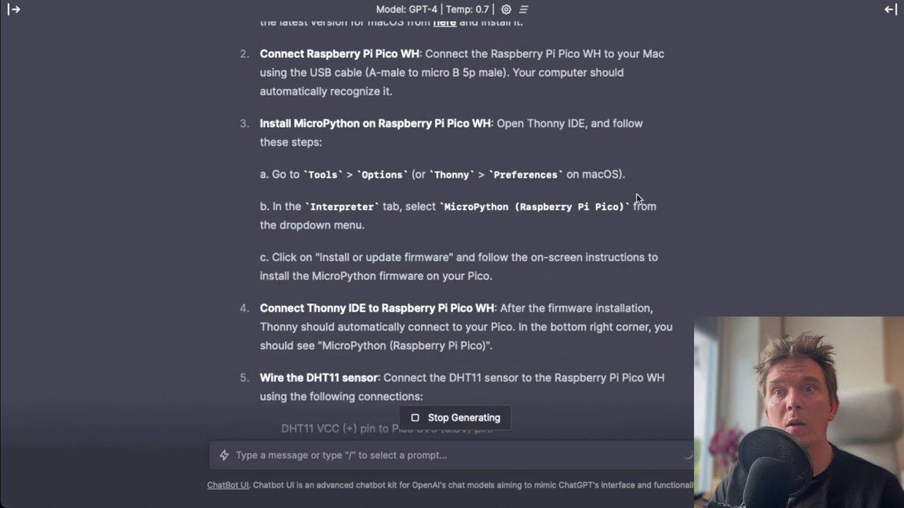
pyautogui.moveTo(283, 155); pyautogui.dragTo(590, 200)
pyautogui.click(588, 237)
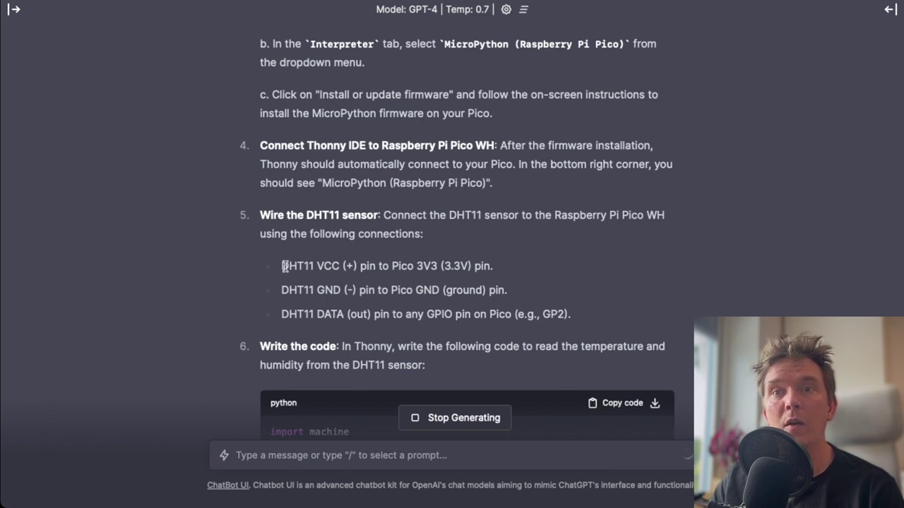
pyautogui.moveTo(283, 266); pyautogui.dragTo(587, 313)
pyautogui.click(322, 186)
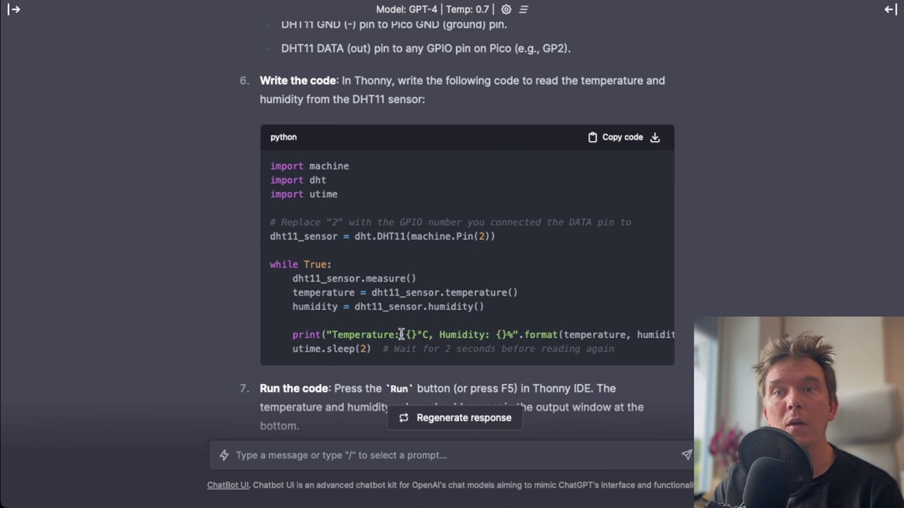
pyautogui.scroll(-3, 430, 330)
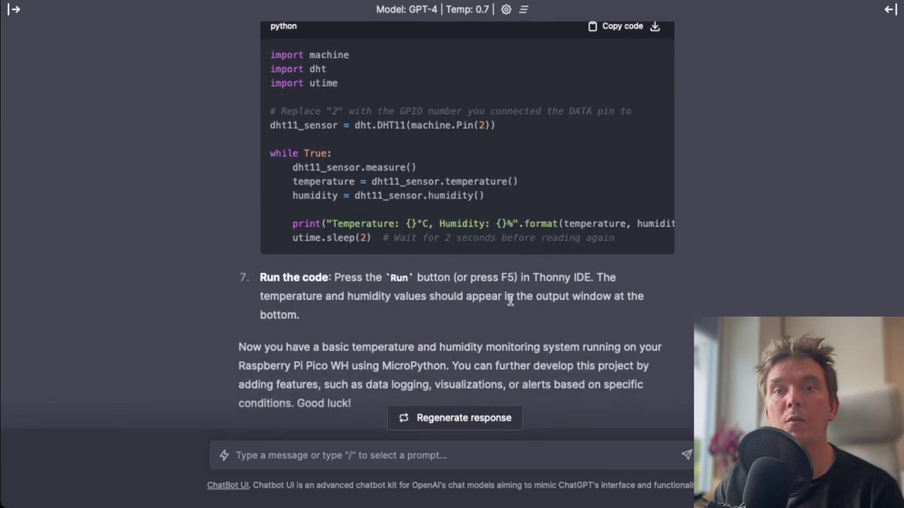
pyautogui.scroll(-1, 459, 303)
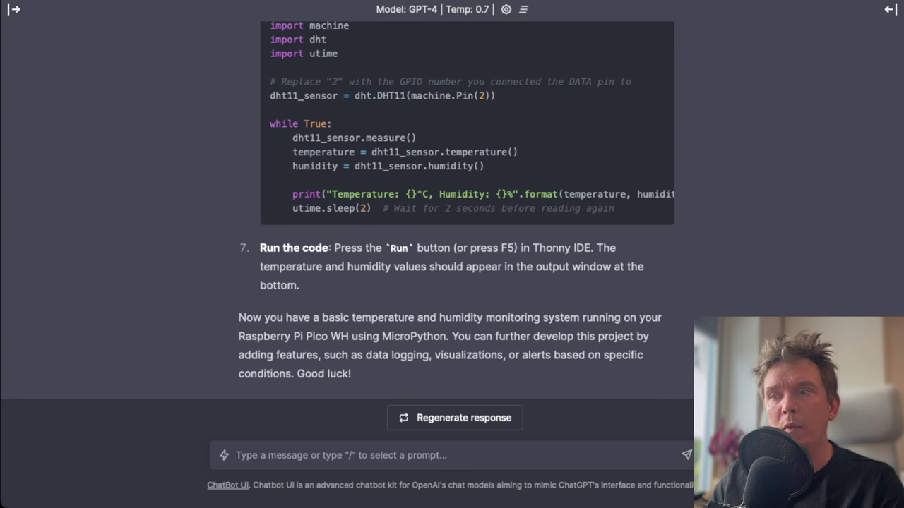
# - Paste and send the breadboard question, then read GPT-4's power-rail and terminal-strip explanation
pyautogui.click(485, 456)
pyautogui.write("OK. But this white thing, I think it's called a breadboard. How does that work?")
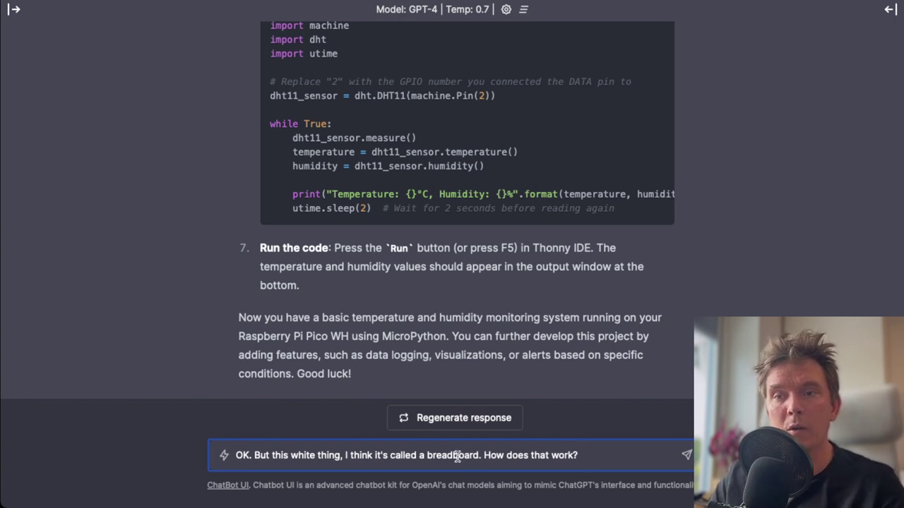
pyautogui.press('Return')
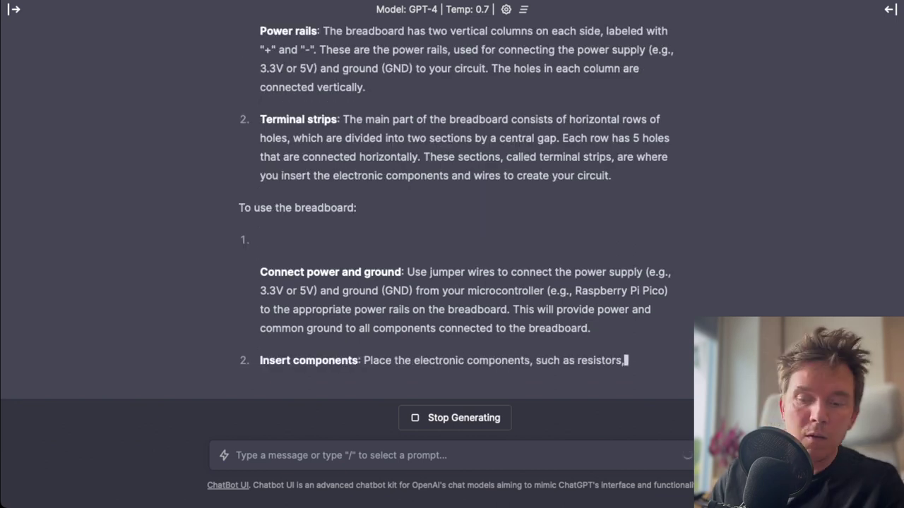
pyautogui.click(229, 444)
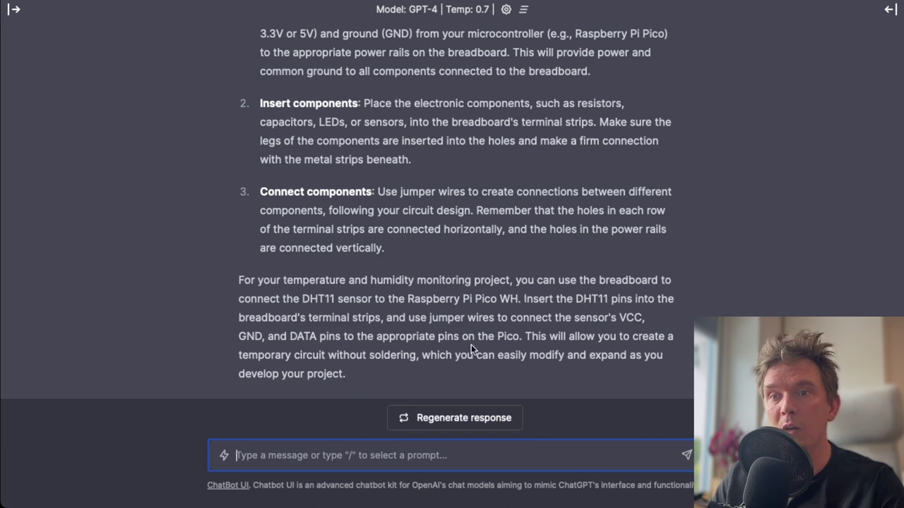
# - Paste and send the question about the non-working Pico with a sponge between its pins
pyautogui.write("I have now connected my device. It doesnt work. There's some strange sponge in the bottom between the pins of my Pico. Can you help me out here?")
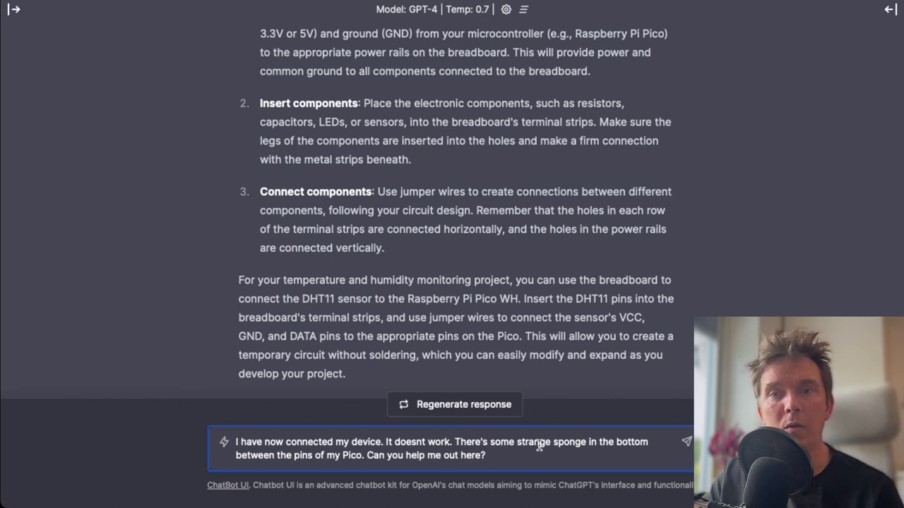
pyautogui.press('Return')
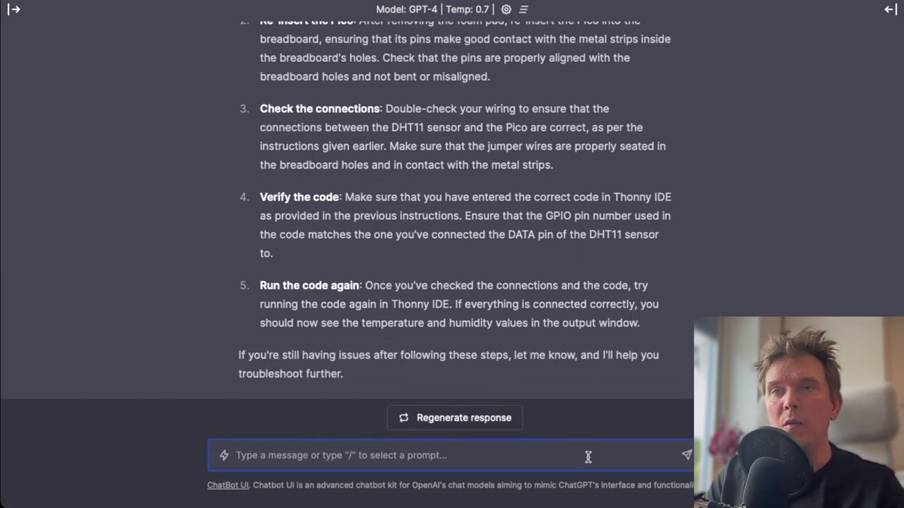
# - Paste the follow-up saying the Pico now works and asking for a very basic coding intro
pyautogui.write("OK. Now it works, thanks for that. I just have a Thonny screen up, and managed to flash the FW with the new MicroPython. But this thing with code is too much for me as a beginner, I don't know where to start. Can you give me a very basic intro to what I should do? I want to understand.")
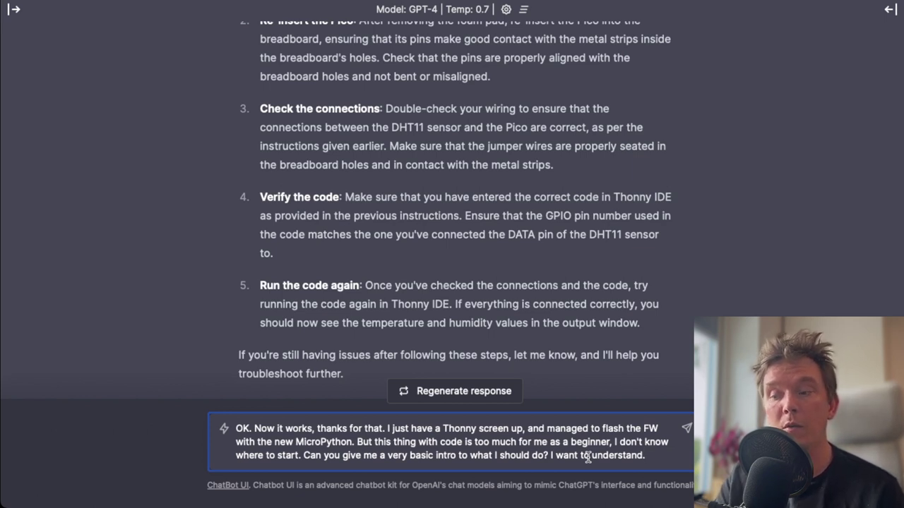
# - Send the coding-intro request and wait for GPT-4's line-by-line walkthrough of the DHT11 code
pyautogui.press('Return')
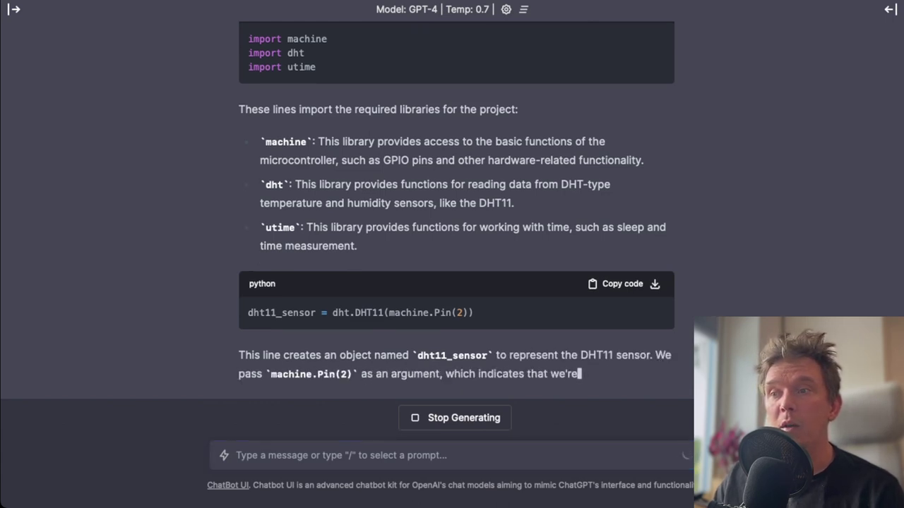
pyautogui.click(332, 456)
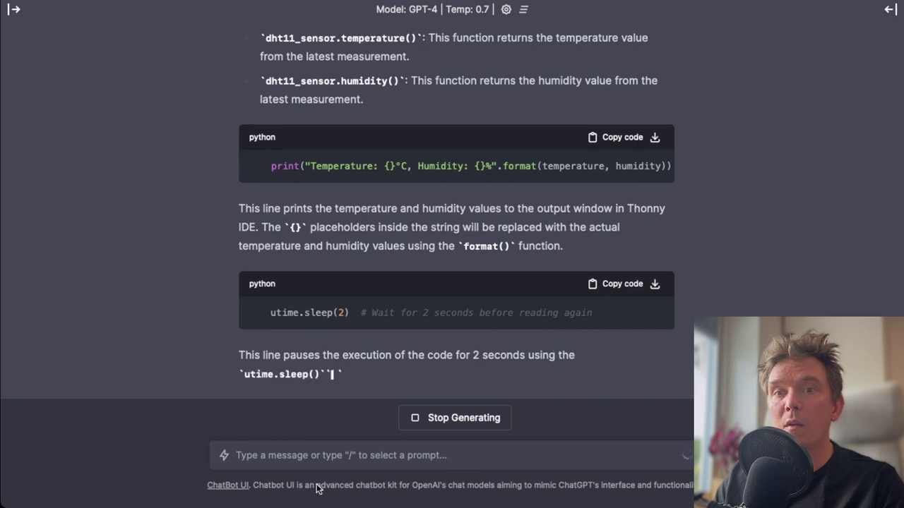
pyautogui.click(317, 455)
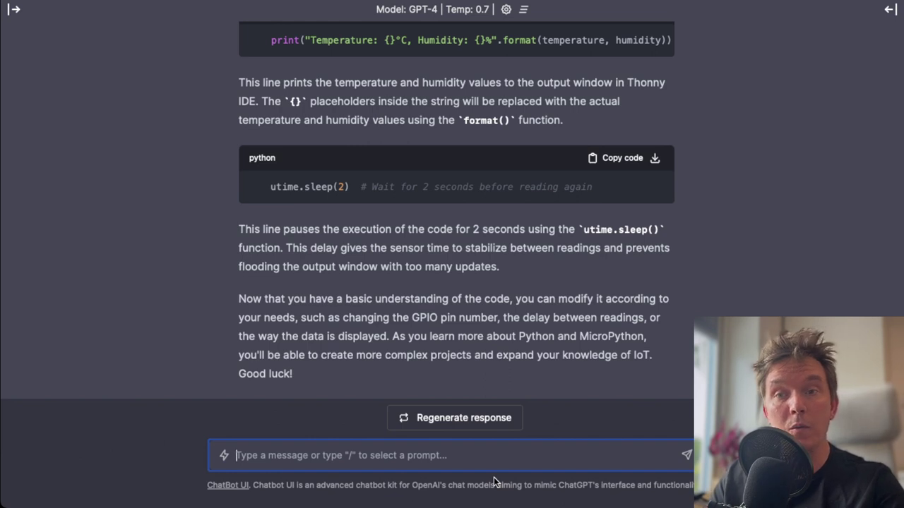
# - Paste and send the question about GPIO pins and the Pico WH pinout diagram
pyautogui.write("OK. Now you are talking about things I don't understand. GPIO??? I also see on the Pico documentation a figure of a so called pin out diagram. Can you describe what this is and what to connect where? So many new things.")
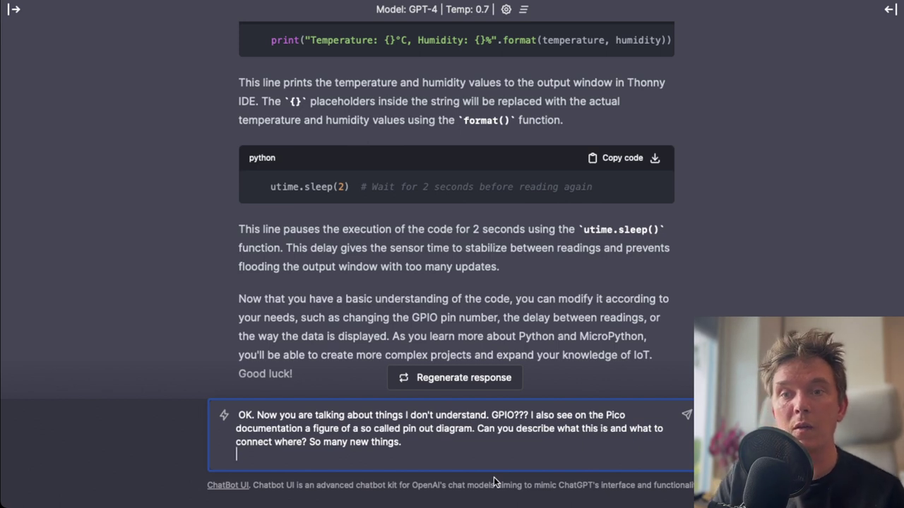
pyautogui.press('Return')
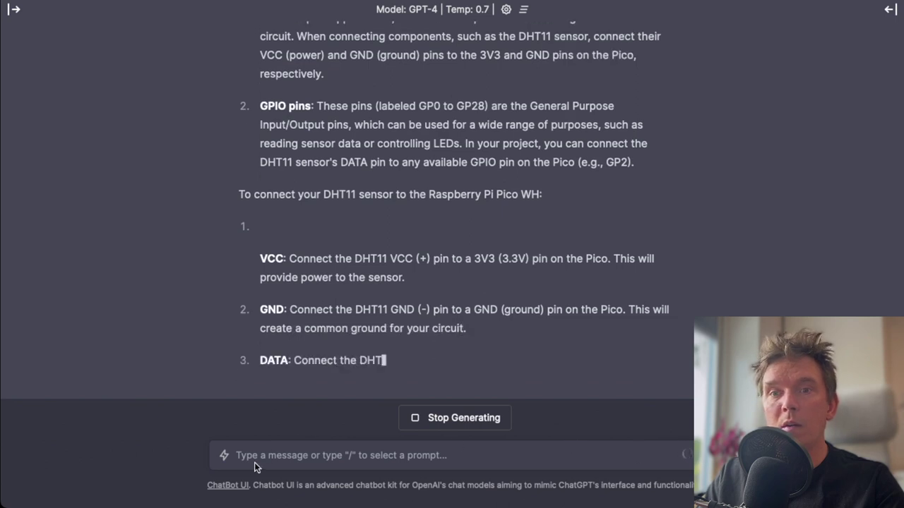
pyautogui.click(255, 461)
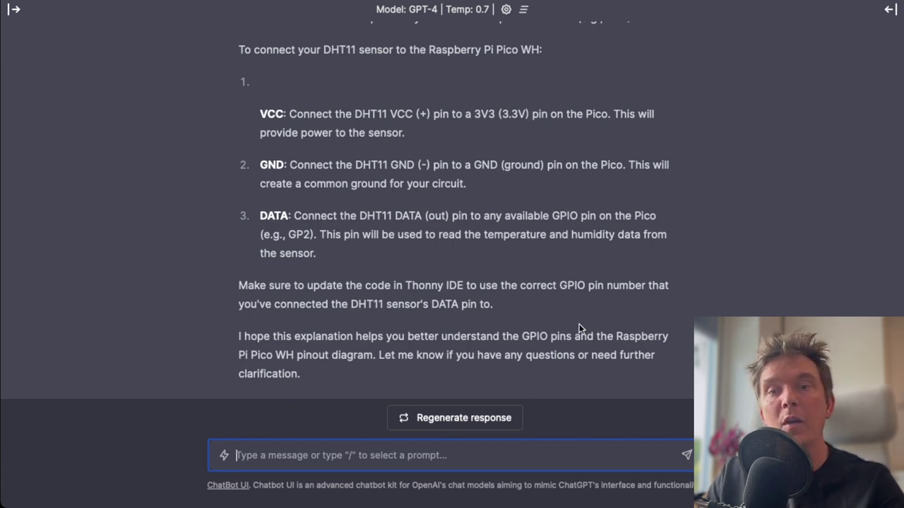
# - Send the pinout-label question, then paste a follow-up about basic electronics and resistors
pyautogui.write('Thanks. I have more questions. What is the following on the pinout diagram:  ADC, VBUS, VSYS, ADC_VREF, I2C1_SCL, I2C1_SDA, SPI0_TX, SPI0_SCK, SPI0 SCN, SPI0 RX, UART TX, UART RX.')
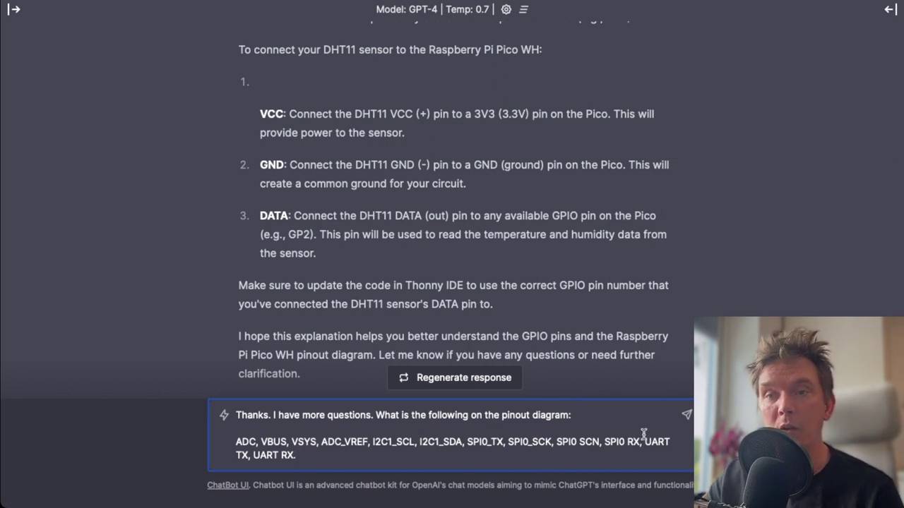
pyautogui.press('Return')
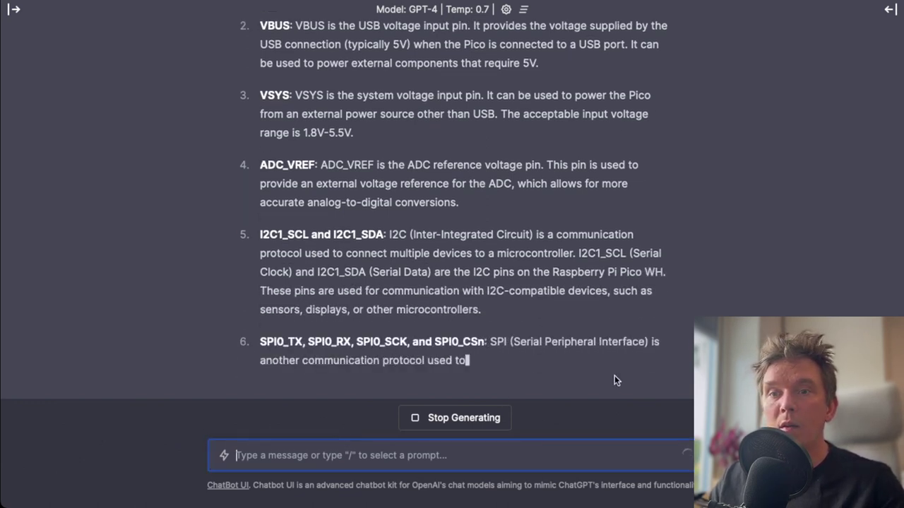
pyautogui.click(626, 454)
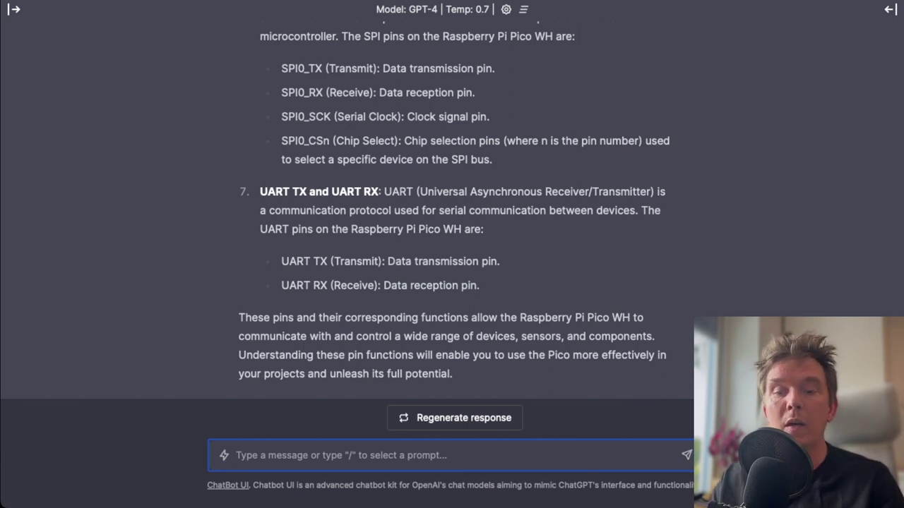
pyautogui.write('thanks. can you tell me a bit about basic electronics. you mentioned a resistor and that is important. tell me more about this.')
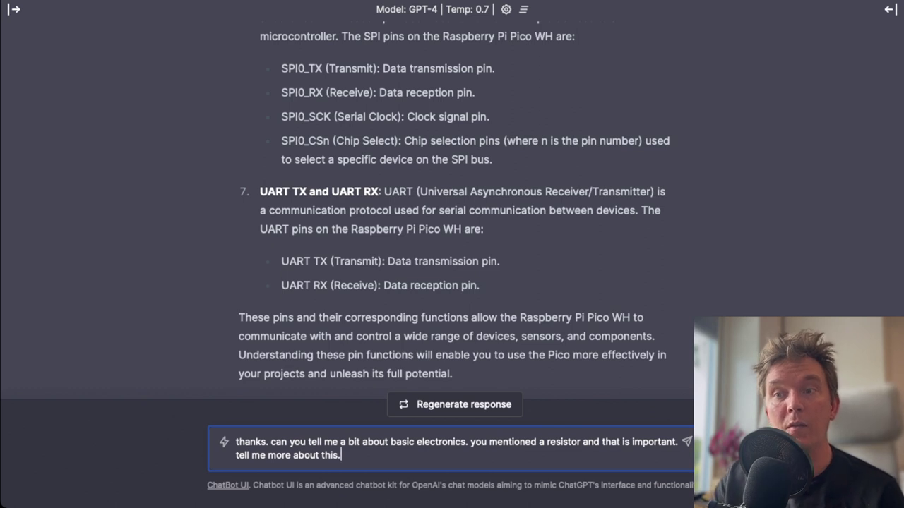
# - Send the electronics question and let GPT-4 stream its resistor and LED current explanation
pyautogui.press('Return')
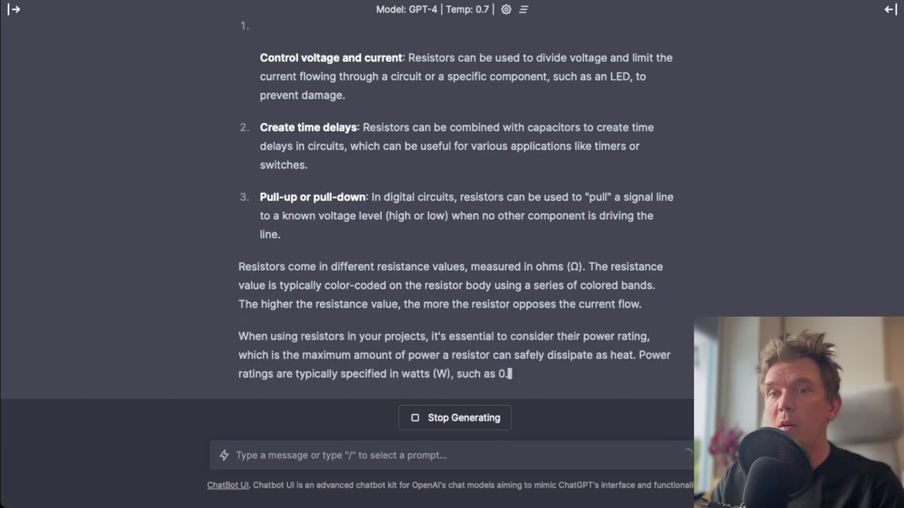
pyautogui.click(353, 456)
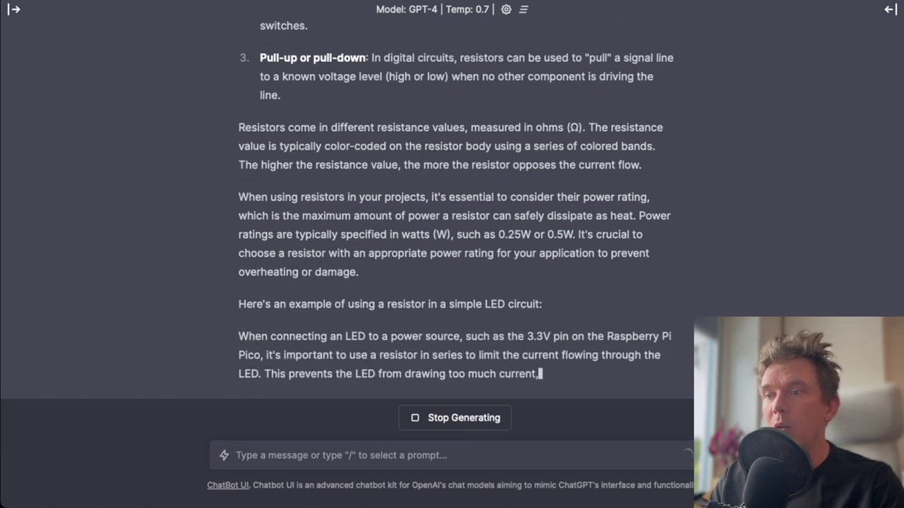
pyautogui.click(261, 456)
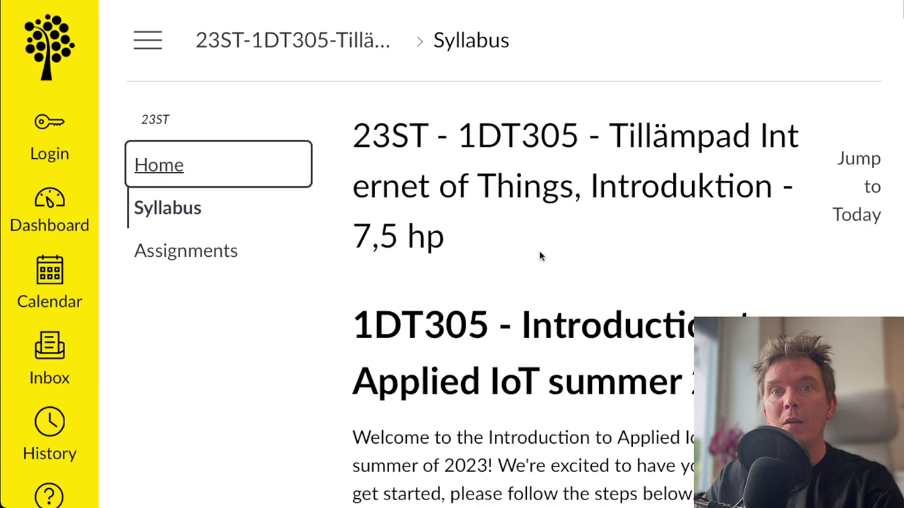
# - Open the 1DT305 Study guide page and copy its full text from title to Planning
pyautogui.scroll(-5, 597, 353)
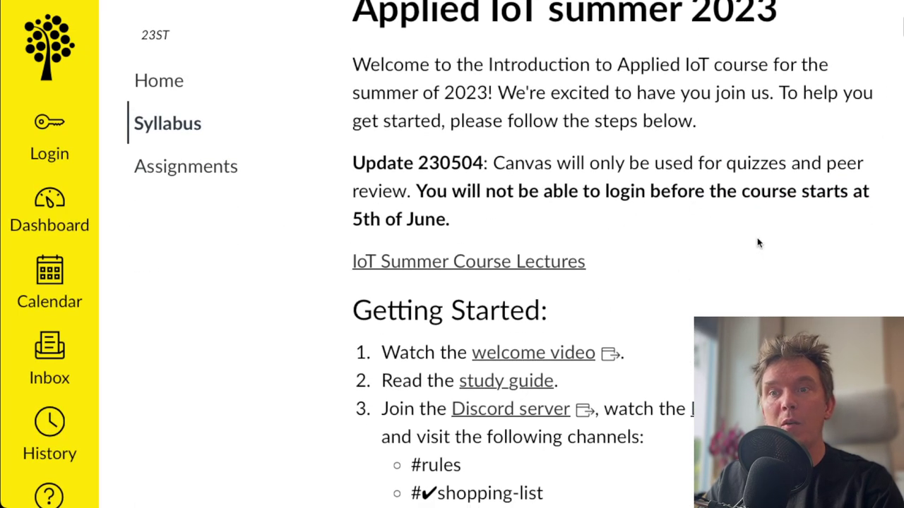
pyautogui.scroll(-2, 757, 242)
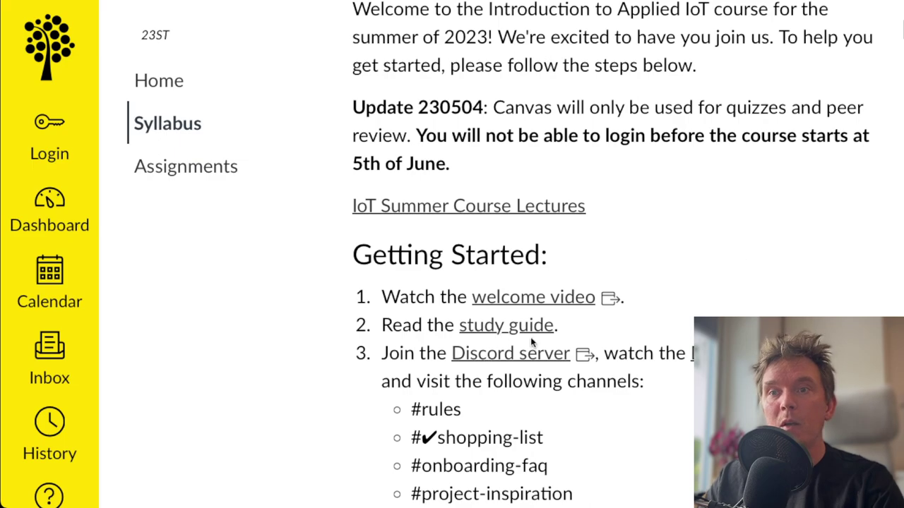
pyautogui.click(544, 325)
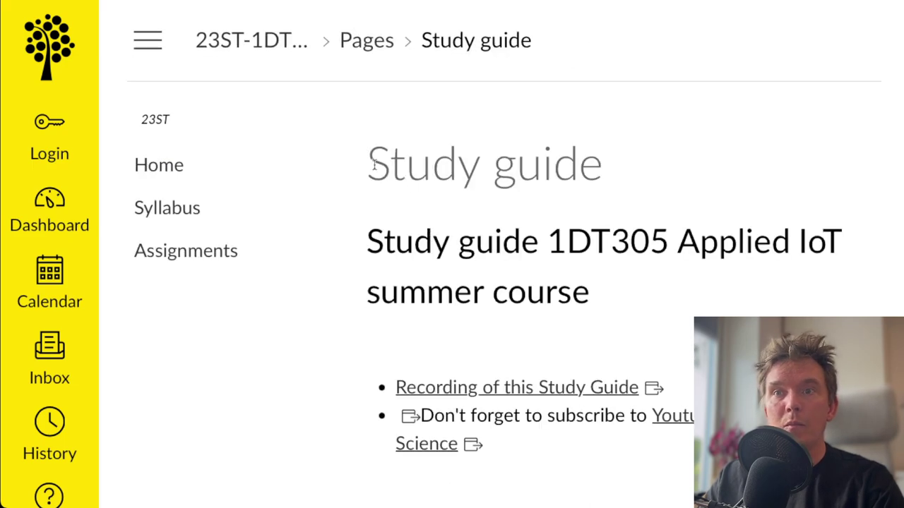
pyautogui.moveTo(375, 165); pyautogui.dragTo(599, 364)
pyautogui.scroll(-15, 598, 364)
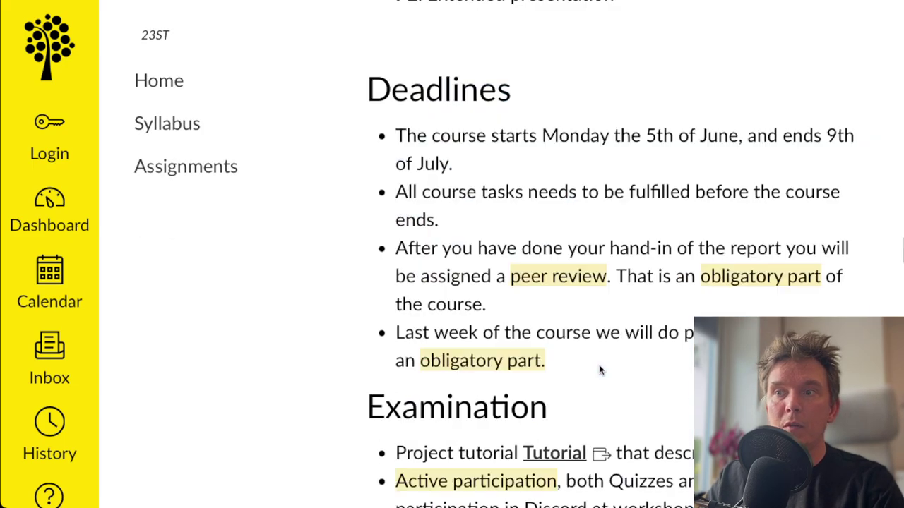
pyautogui.scroll(-15, 598, 364)
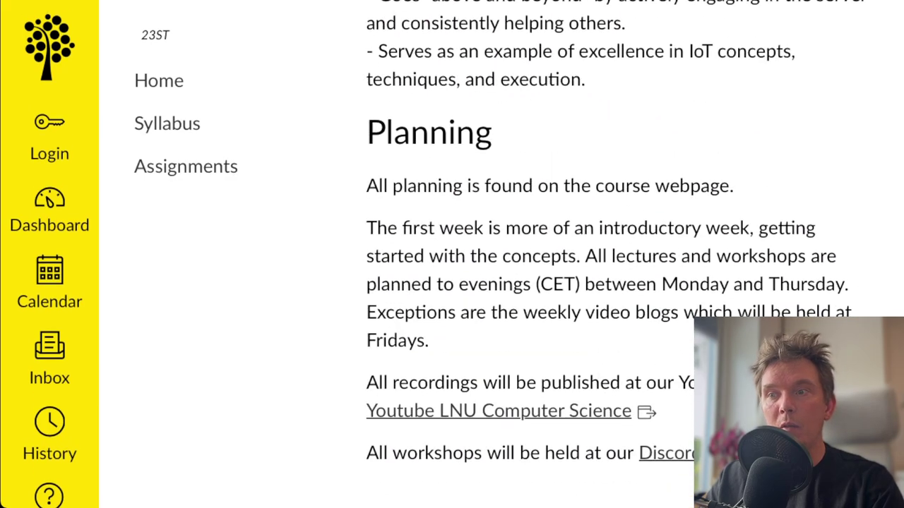
pyautogui.keyDown('shift'); pyautogui.click(777, 453); pyautogui.keyUp('shift')
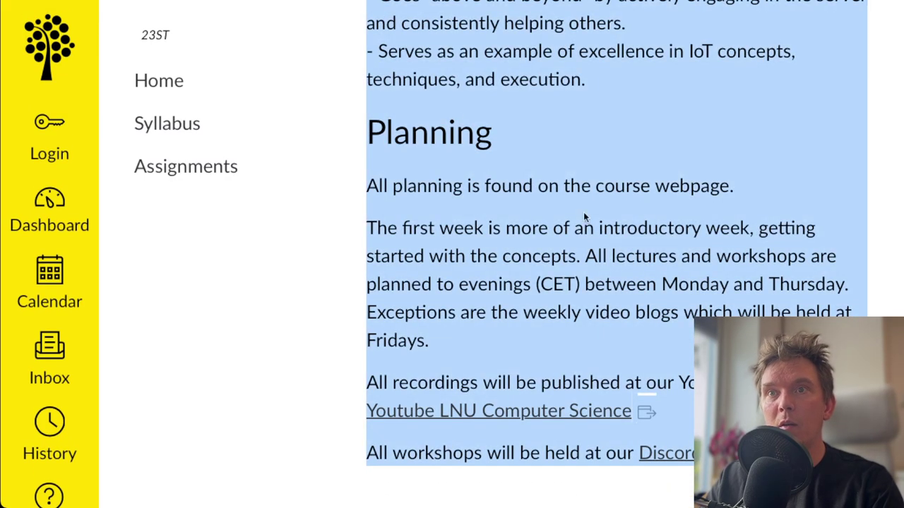
pyautogui.press('super+Tab')
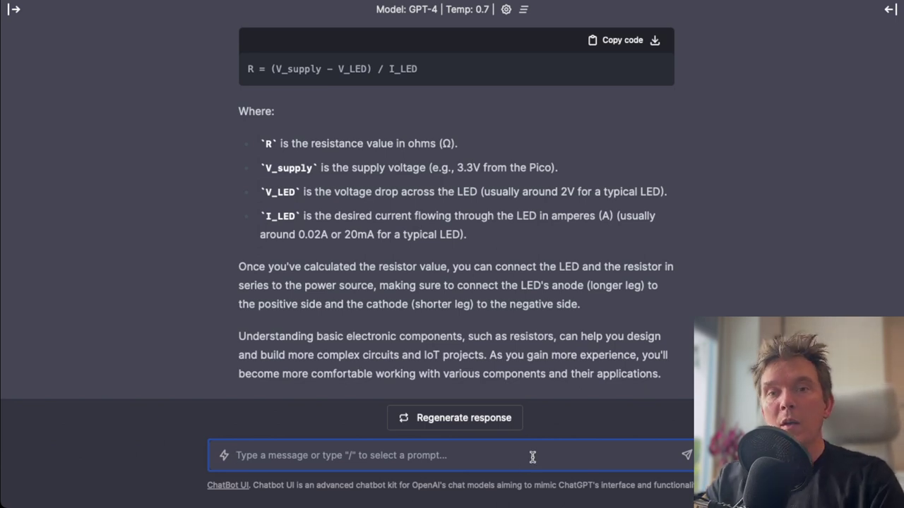
# - Write 'Here is the study guide' in a study-help request and paste the copied guide below it
pyautogui.write('Here is the study guide of the course. Can you help me with my studies. I have a hard time')
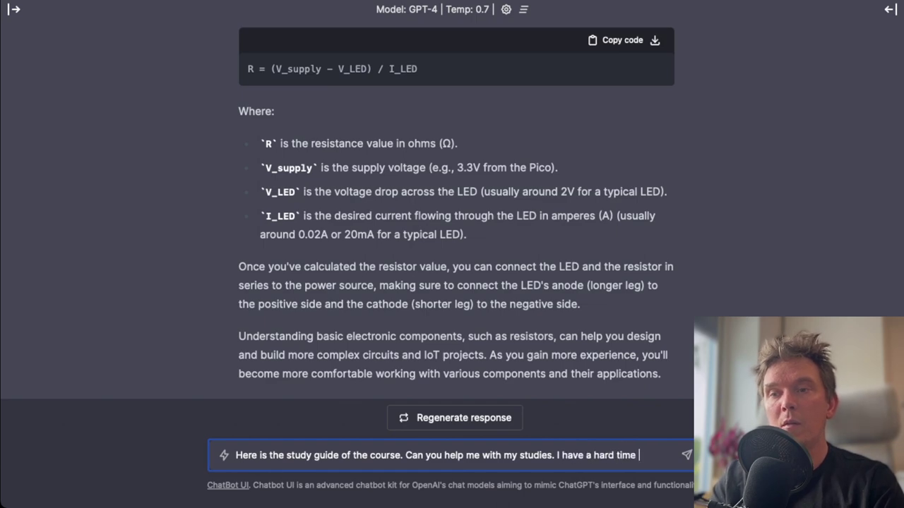
pyautogui.write('up.')
pyautogui.hotkey('ctrl', 'v')
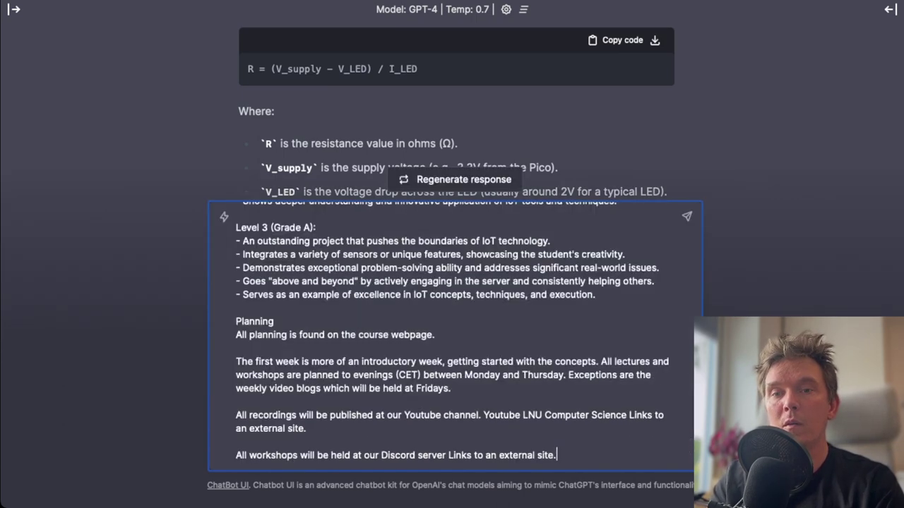
# - Send the study guide message so GPT-4 returns its nine-tip study plan
pyautogui.press('Return')
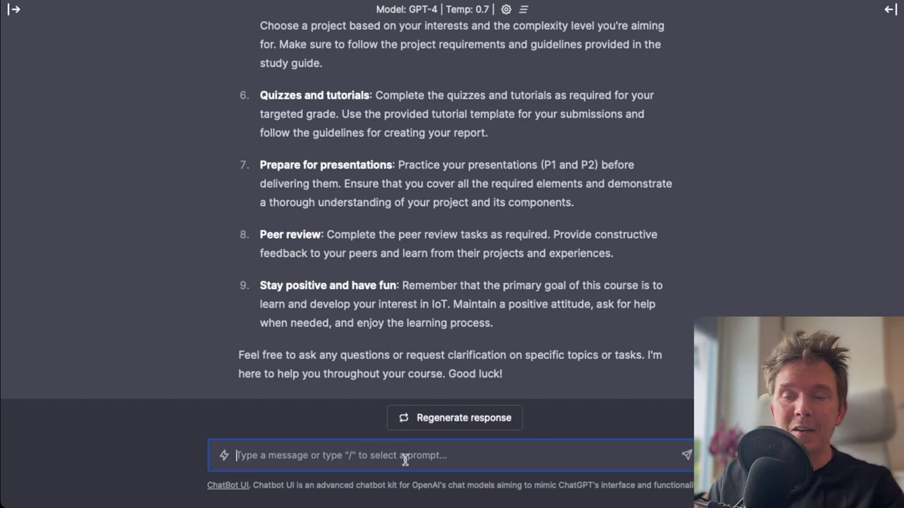
# - Send a request for advanced-project help, then retry the reply after the error
pyautogui.write('I want to do an advanced project. Help me out here.')
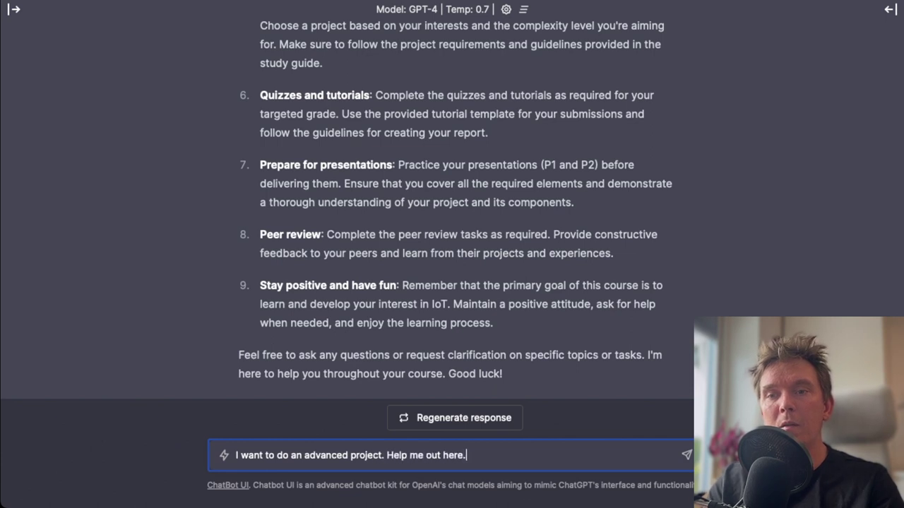
pyautogui.press('Return')
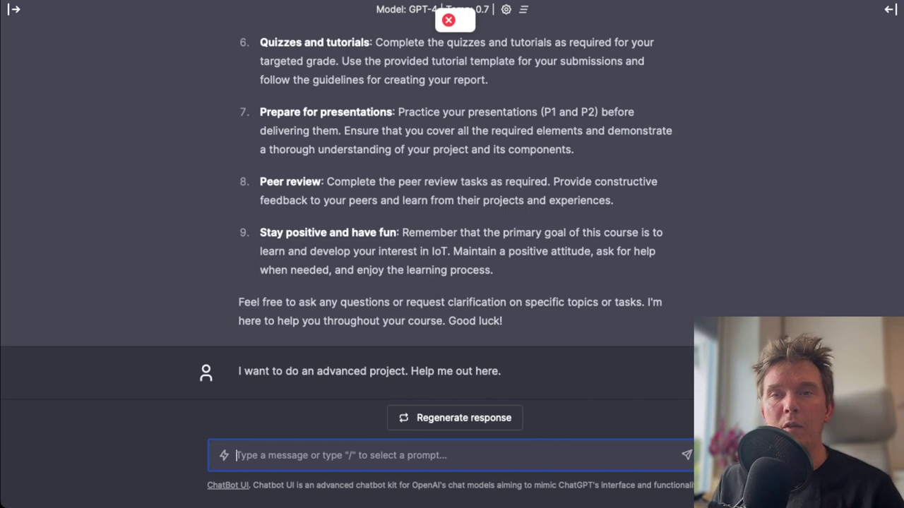
pyautogui.click(466, 418)
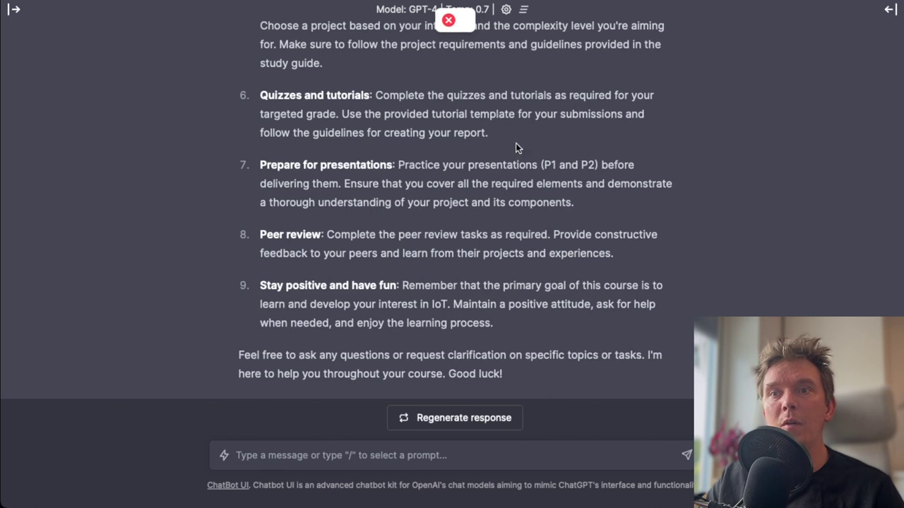
# - Stop the regenerated reply early and draft 'I want to do an advanced project. A or B. Can you give me advice'
pyautogui.click(488, 418)
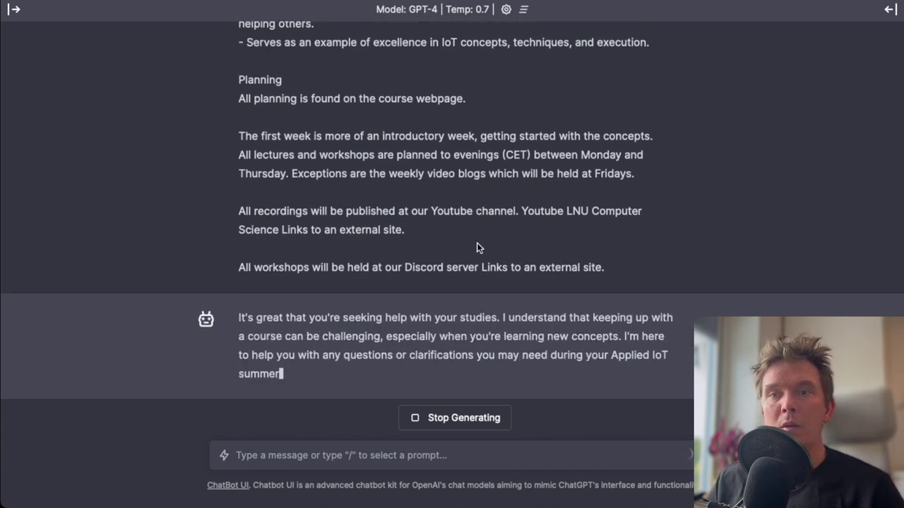
pyautogui.click(462, 423)
pyautogui.click(501, 458)
pyautogui.write('I want to do an advanced project. A or B. Can you give me advice')
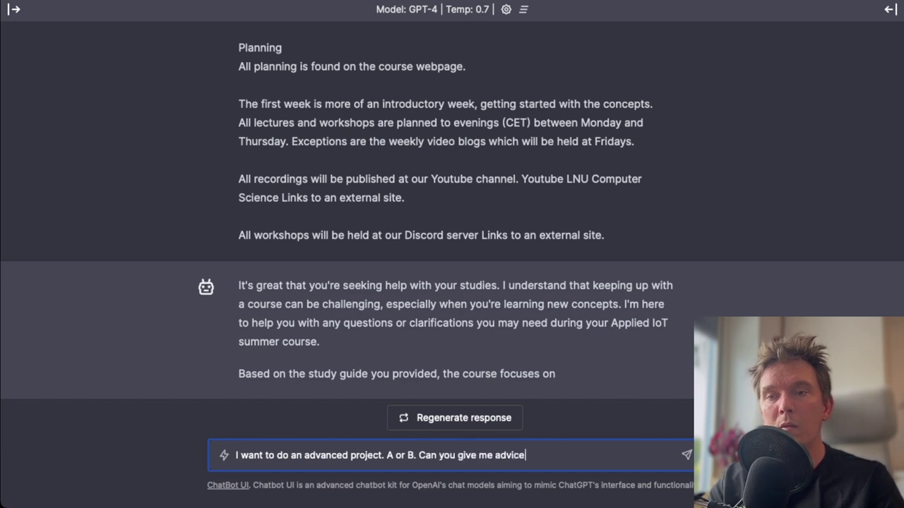
# - Send the advanced-project question and scroll through GPT-4's five IoT project ideas
pyautogui.write('?')
pyautogui.press('Return')
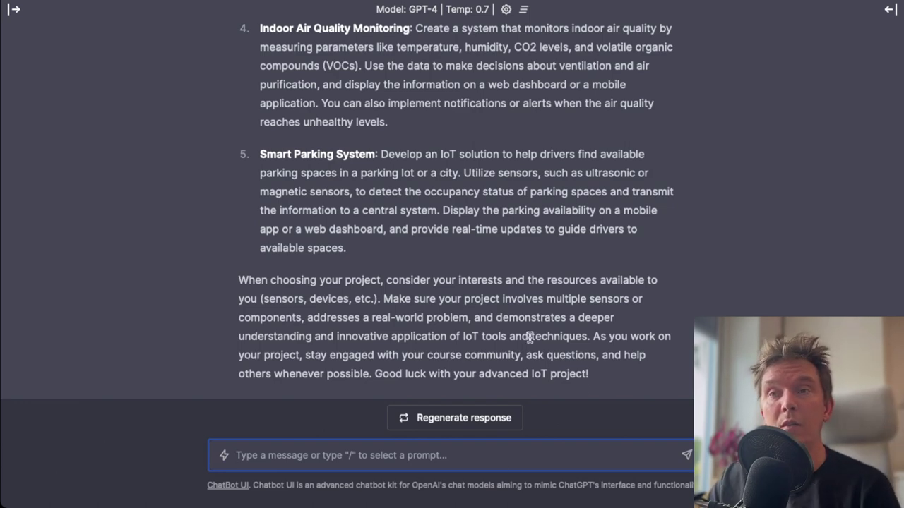
pyautogui.scroll(10, 558, 297)
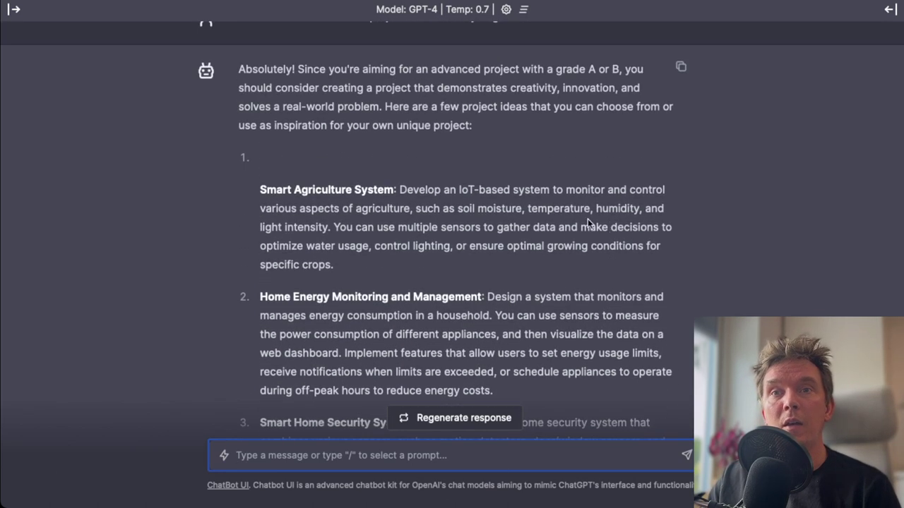
pyautogui.scroll(-10, 424, 240)
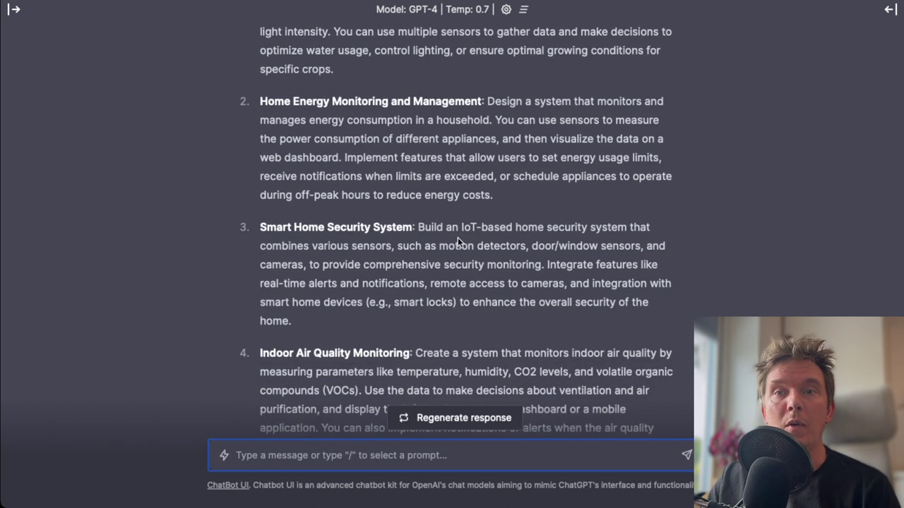